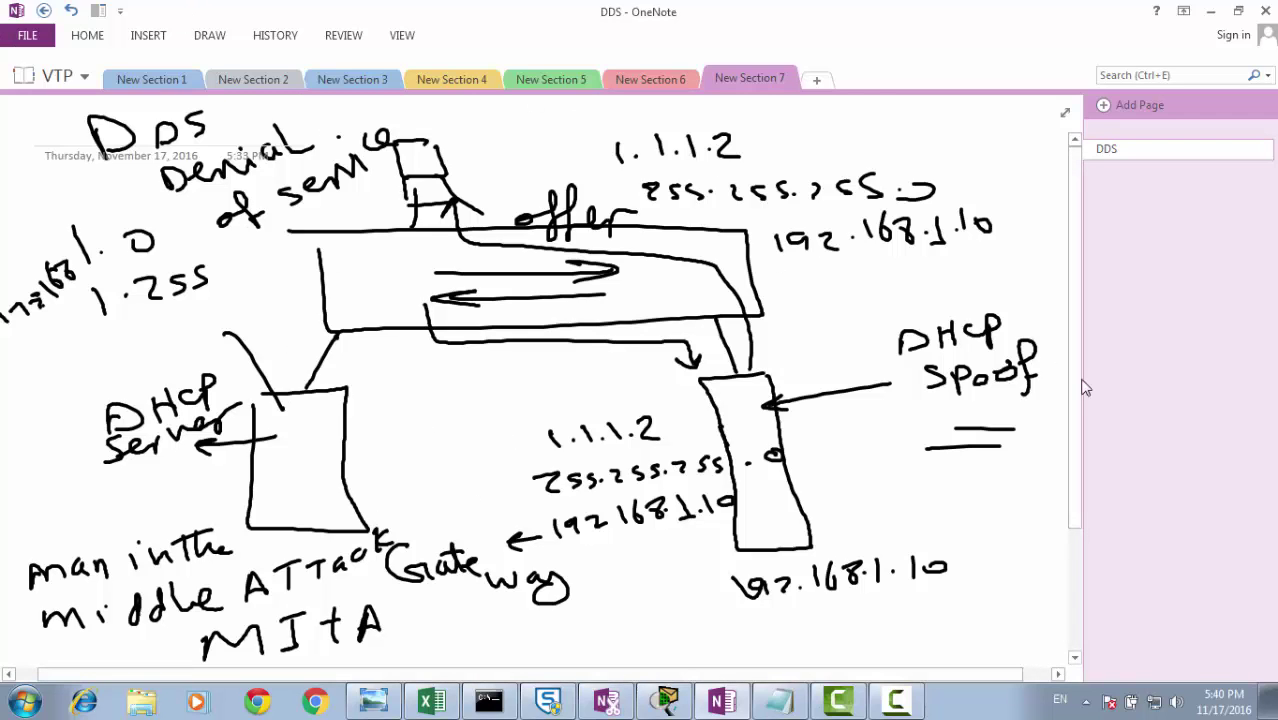
# Examine the Local Area Connection's network details, especially the DHCP lease obtained and lease expiry entries.
pyautogui.click(1155, 703)
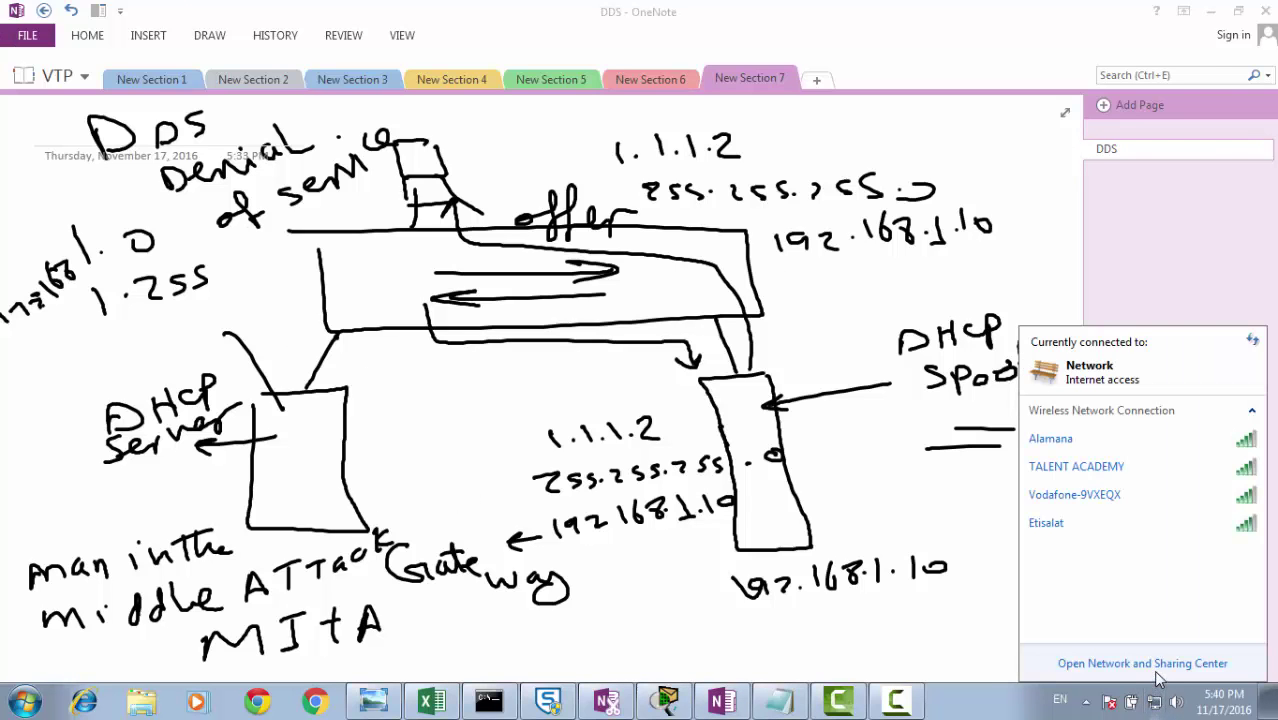
pyautogui.click(1148, 660)
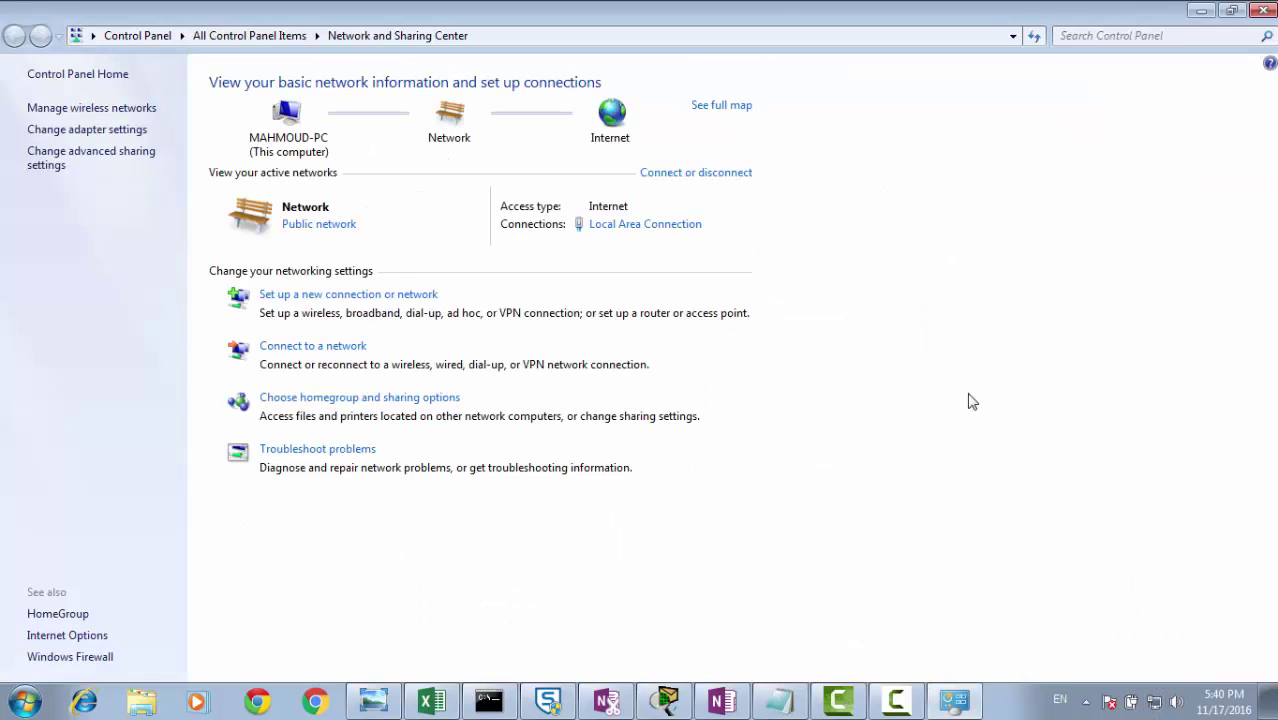
pyautogui.click(621, 228)
pyautogui.click(562, 345)
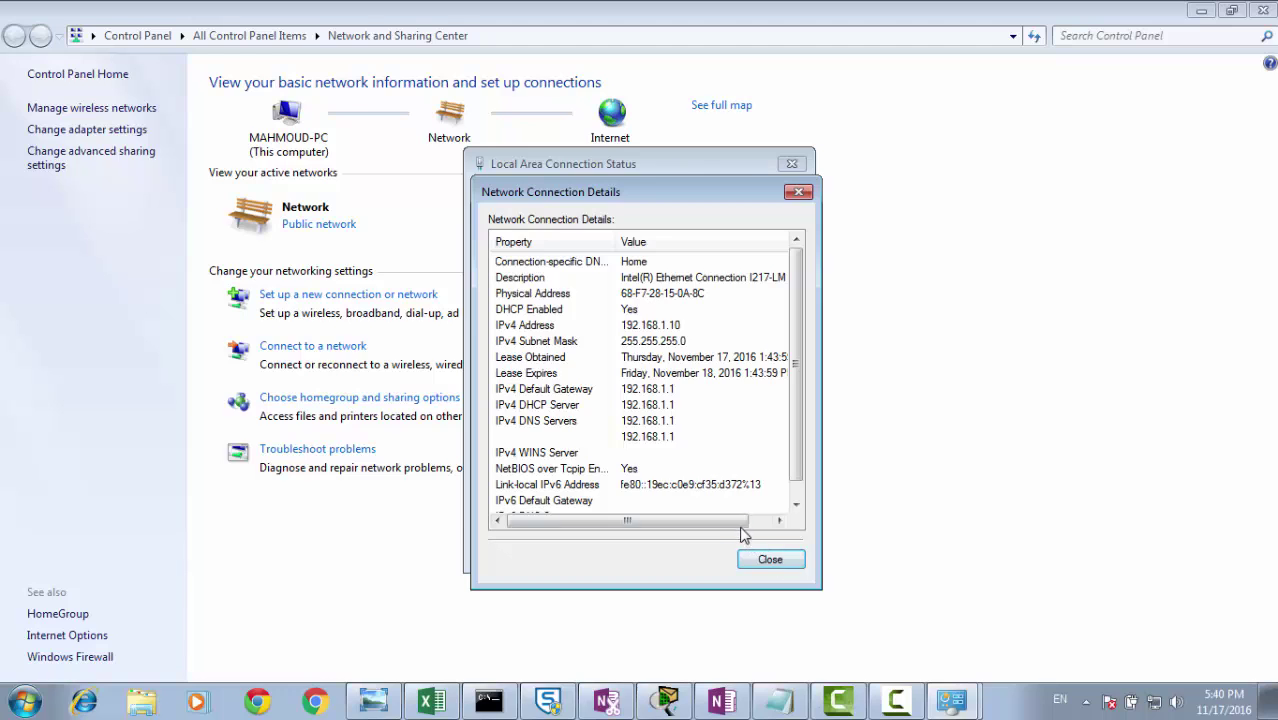
pyautogui.click(779, 520)
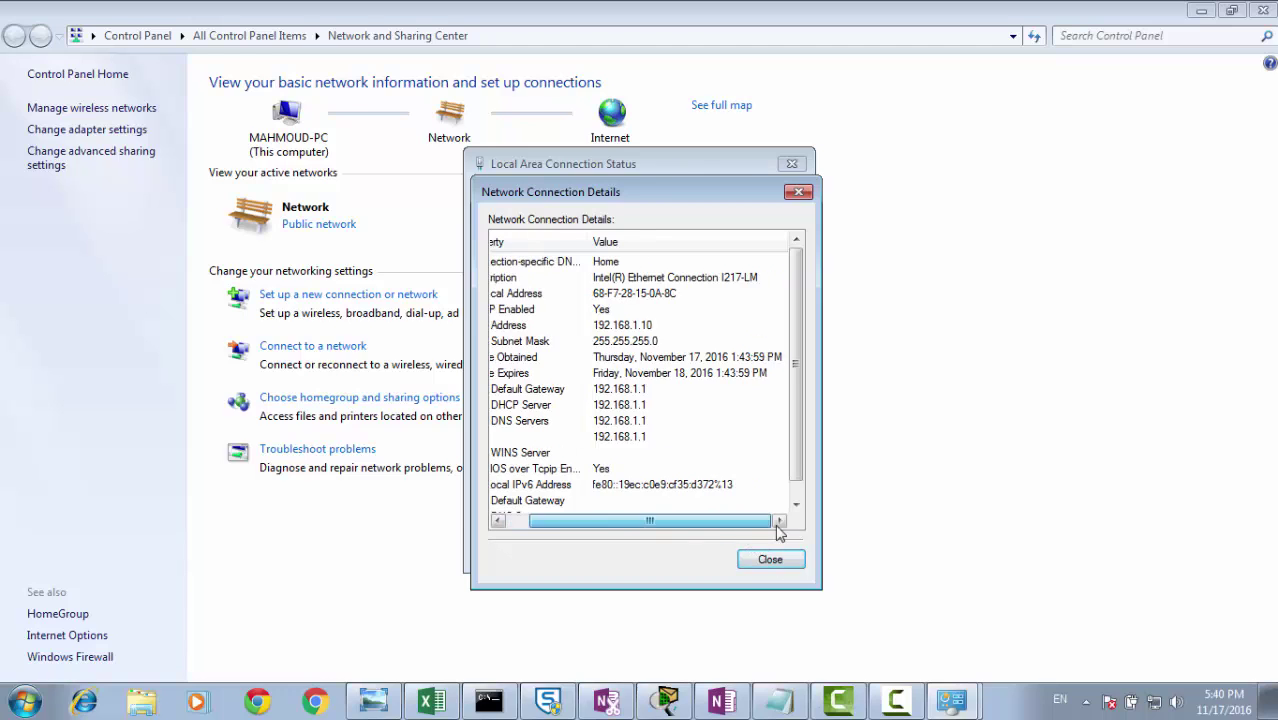
pyautogui.click(706, 364)
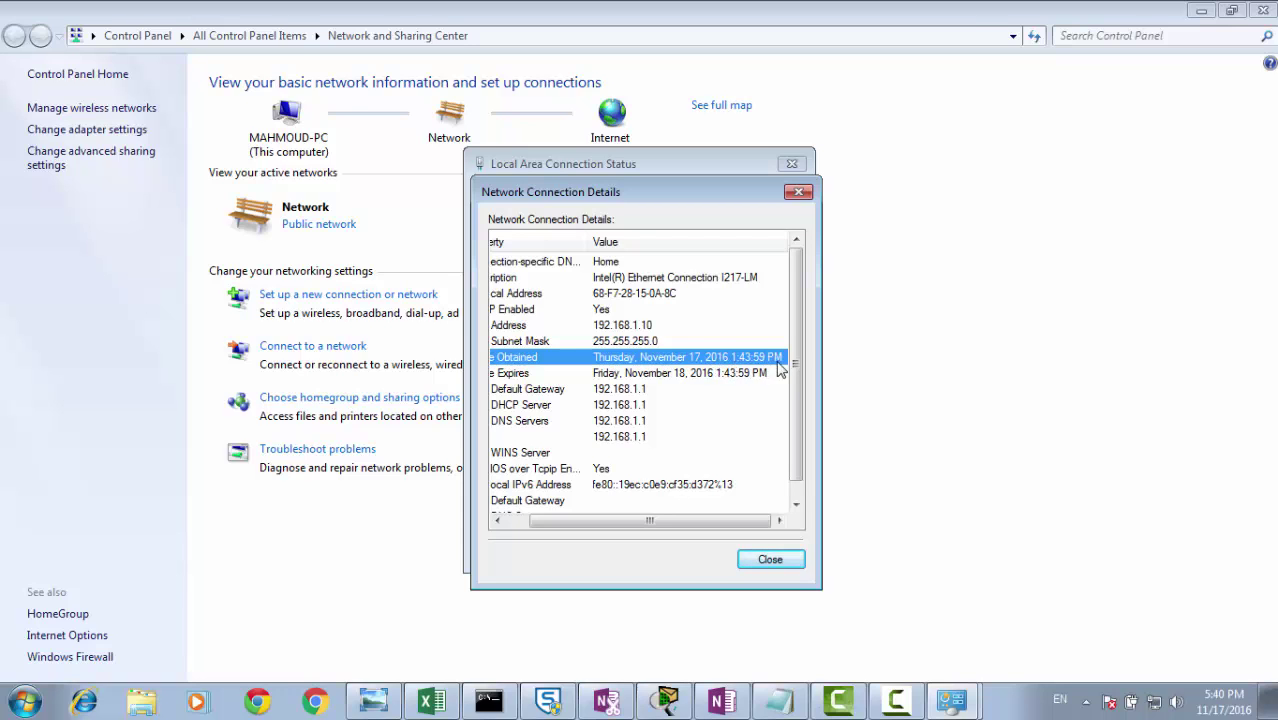
pyautogui.click(677, 376)
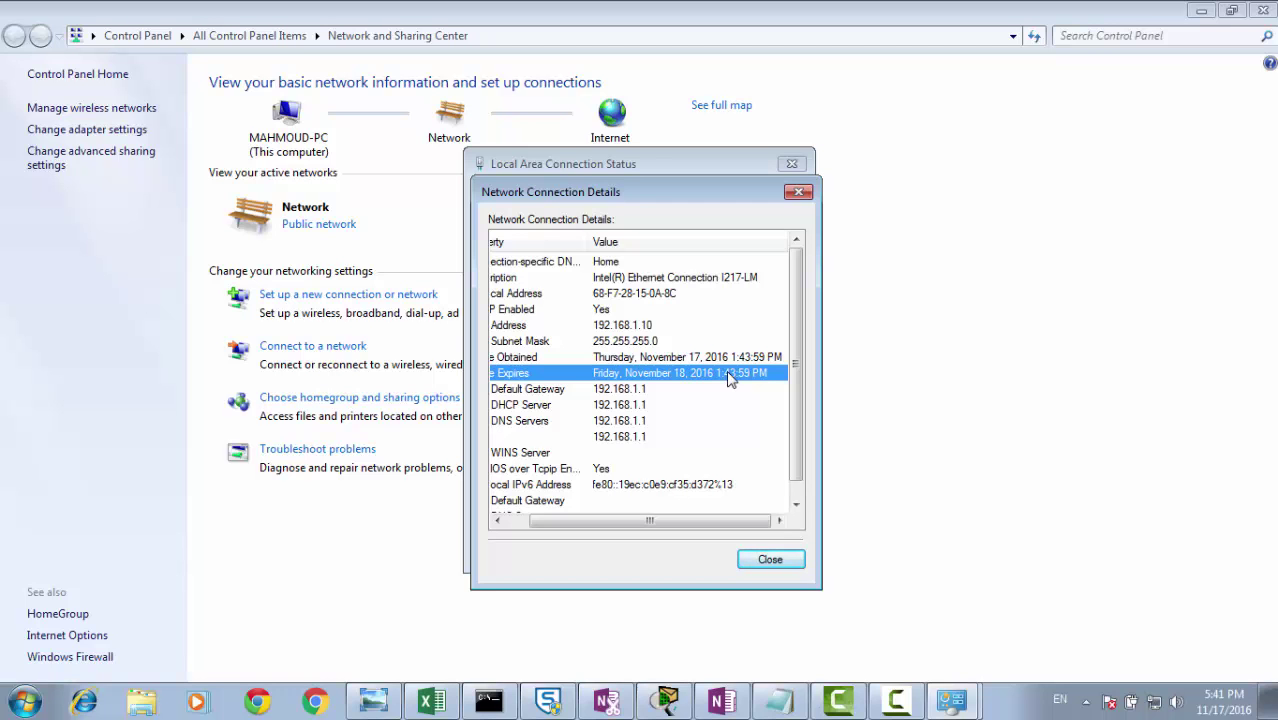
pyautogui.click(799, 191)
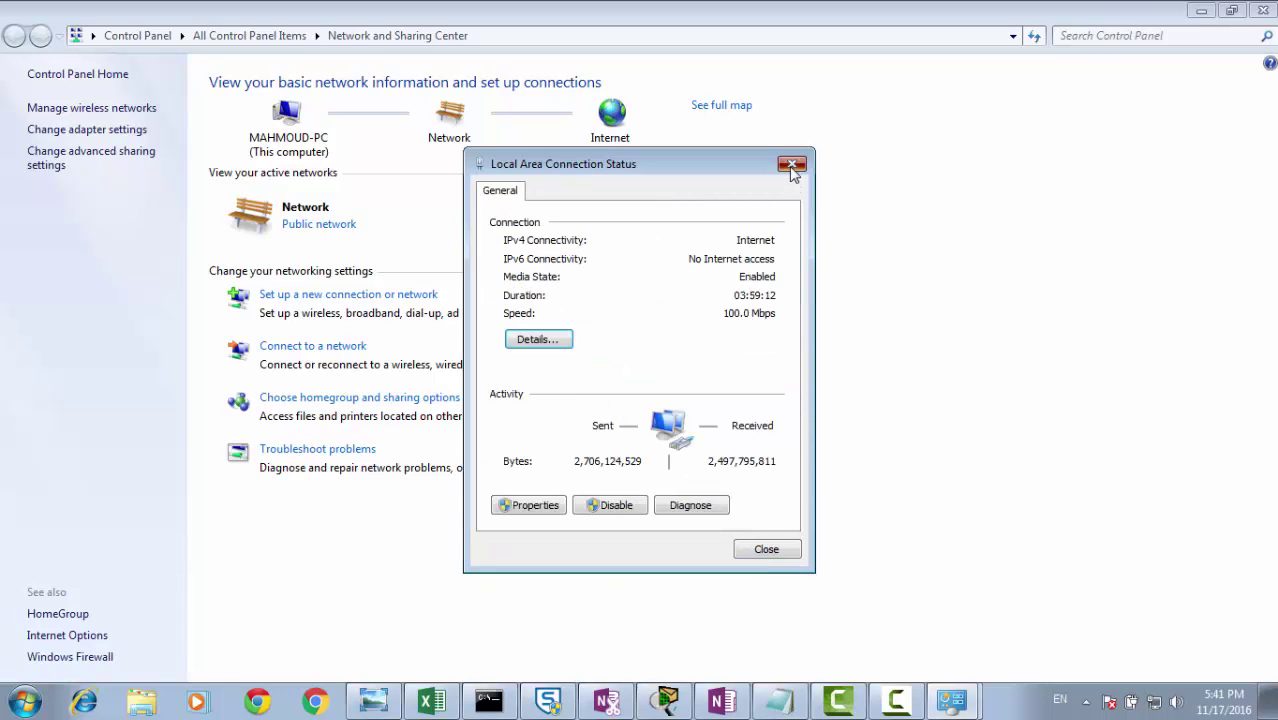
pyautogui.click(791, 163)
pyautogui.click(1265, 10)
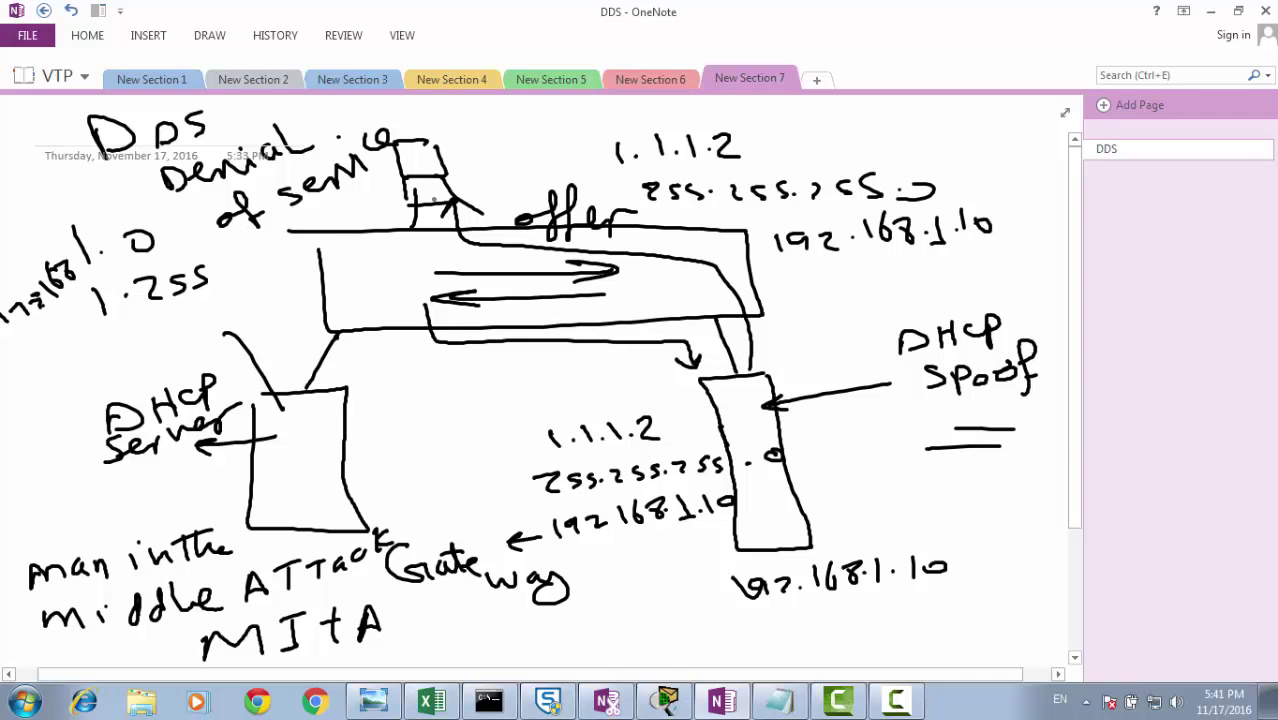
# Add a new notebook section and sketch a wide switch box containing two arrows pointing in opposite directions.
pyautogui.click(816, 82)
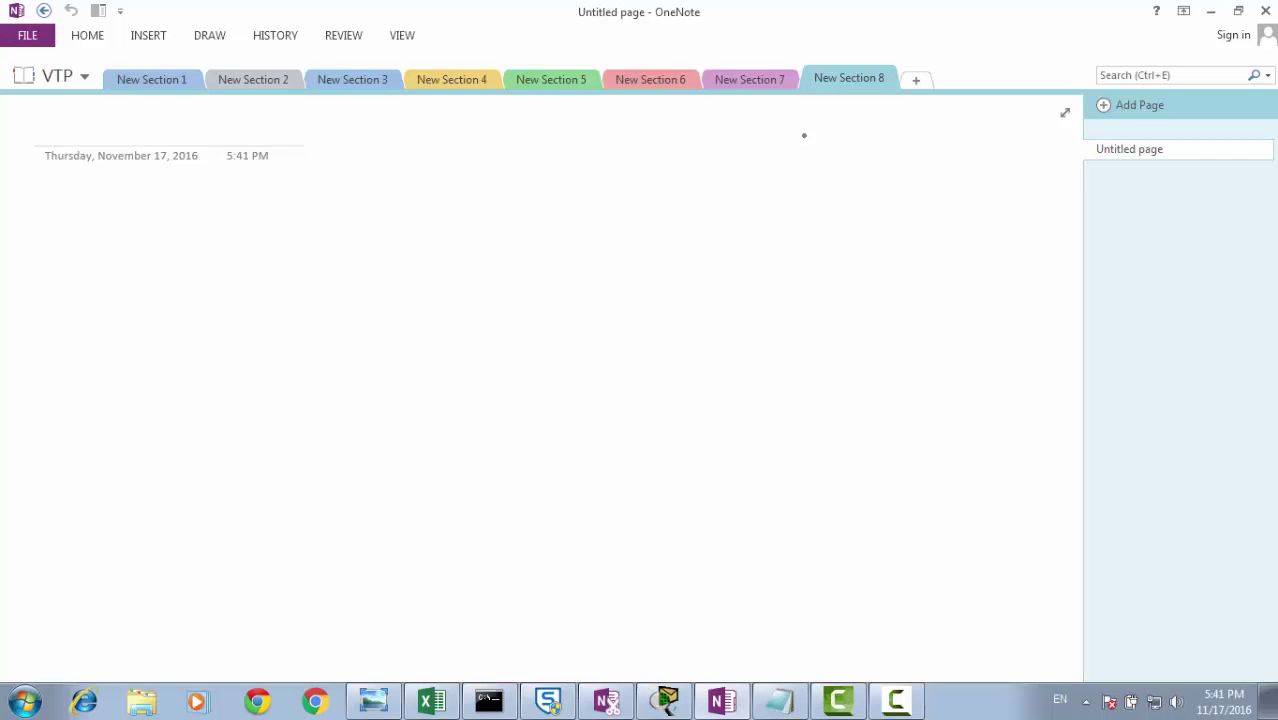
pyautogui.moveTo(238, 227)
pyautogui.mouseDown()
pyautogui.moveTo(583, 213)
pyautogui.moveTo(688, 273)
pyautogui.moveTo(575, 313)
pyautogui.moveTo(275, 320)
pyautogui.moveTo(256, 227)
pyautogui.mouseUp()
pyautogui.moveTo(337, 243)
pyautogui.mouseDown()
pyautogui.moveTo(470, 255)
pyautogui.moveTo(400, 291)
pyautogui.mouseUp()
# Handwrite "Ip dhcp snooping" beside the upper right corner of the switch sketch.
pyautogui.moveTo(706, 216); pyautogui.dragTo(707, 236)
pyautogui.moveTo(698, 237)
pyautogui.mouseDown()
pyautogui.moveTo(718, 235)
pyautogui.moveTo(720, 212)
pyautogui.mouseUp()
pyautogui.moveTo(732, 218)
pyautogui.mouseDown()
pyautogui.moveTo(738, 243)
pyautogui.moveTo(800, 226)
pyautogui.mouseUp()
pyautogui.moveTo(803, 197)
pyautogui.mouseDown()
pyautogui.moveTo(801, 226)
pyautogui.moveTo(822, 226)
pyautogui.mouseUp()
pyautogui.moveTo(822, 216); pyautogui.dragTo(846, 222)
pyautogui.moveTo(870, 206)
pyautogui.mouseDown()
pyautogui.moveTo(876, 234)
pyautogui.moveTo(884, 208)
pyautogui.mouseUp()
pyautogui.moveTo(928, 200); pyautogui.dragTo(922, 224)
pyautogui.moveTo(942, 206); pyautogui.dragTo(958, 222)
pyautogui.moveTo(967, 210); pyautogui.dragTo(1006, 224)
pyautogui.moveTo(1006, 200); pyautogui.dragTo(1046, 212)
pyautogui.moveTo(1052, 200); pyautogui.dragTo(1038, 243)
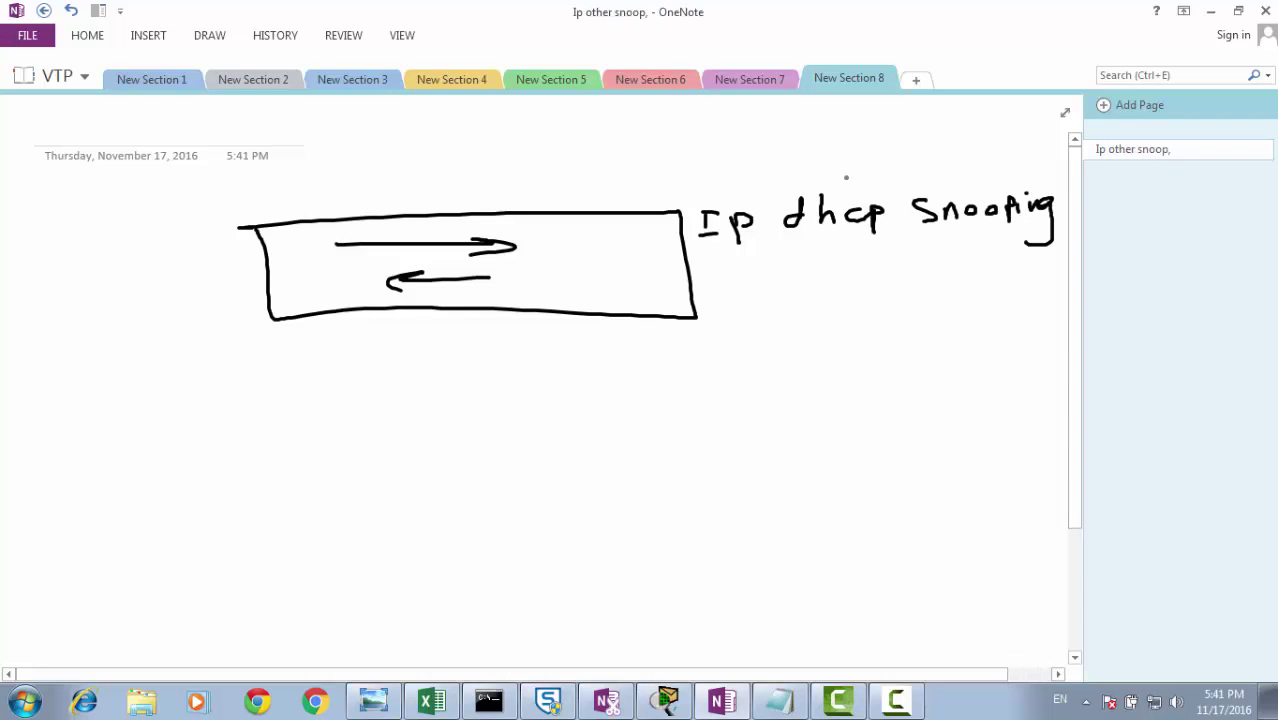
# Handwrite "spoof" above the "Ip dhcp snooping" note.
pyautogui.moveTo(828, 134)
pyautogui.mouseDown()
pyautogui.moveTo(808, 154)
pyautogui.moveTo(844, 156)
pyautogui.mouseUp()
pyautogui.moveTo(852, 132)
pyautogui.mouseDown()
pyautogui.moveTo(846, 164)
pyautogui.moveTo(888, 150)
pyautogui.mouseUp()
pyautogui.moveTo(922, 114)
pyautogui.mouseDown()
pyautogui.moveTo(908, 166)
pyautogui.moveTo(922, 148)
pyautogui.mouseUp()
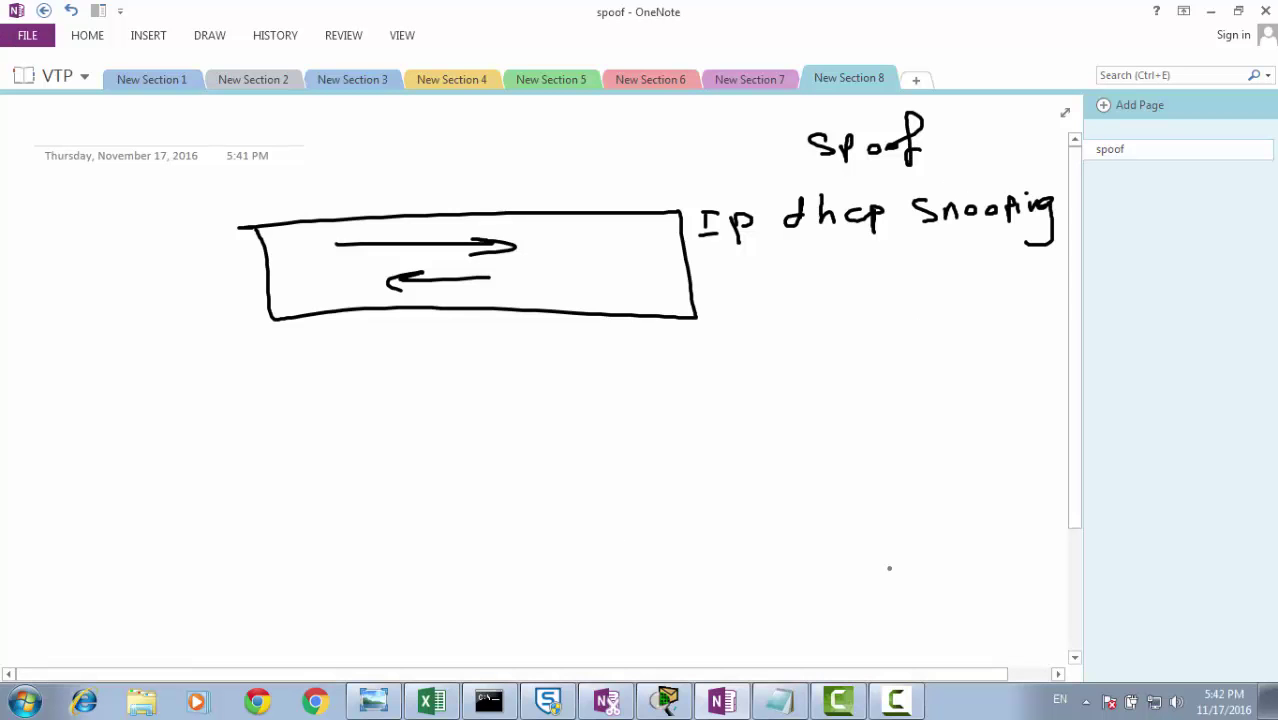
# Switch to Cisco Packet Tracer and place a 2960 switch to the right of the existing topology.
pyautogui.click(666, 700)
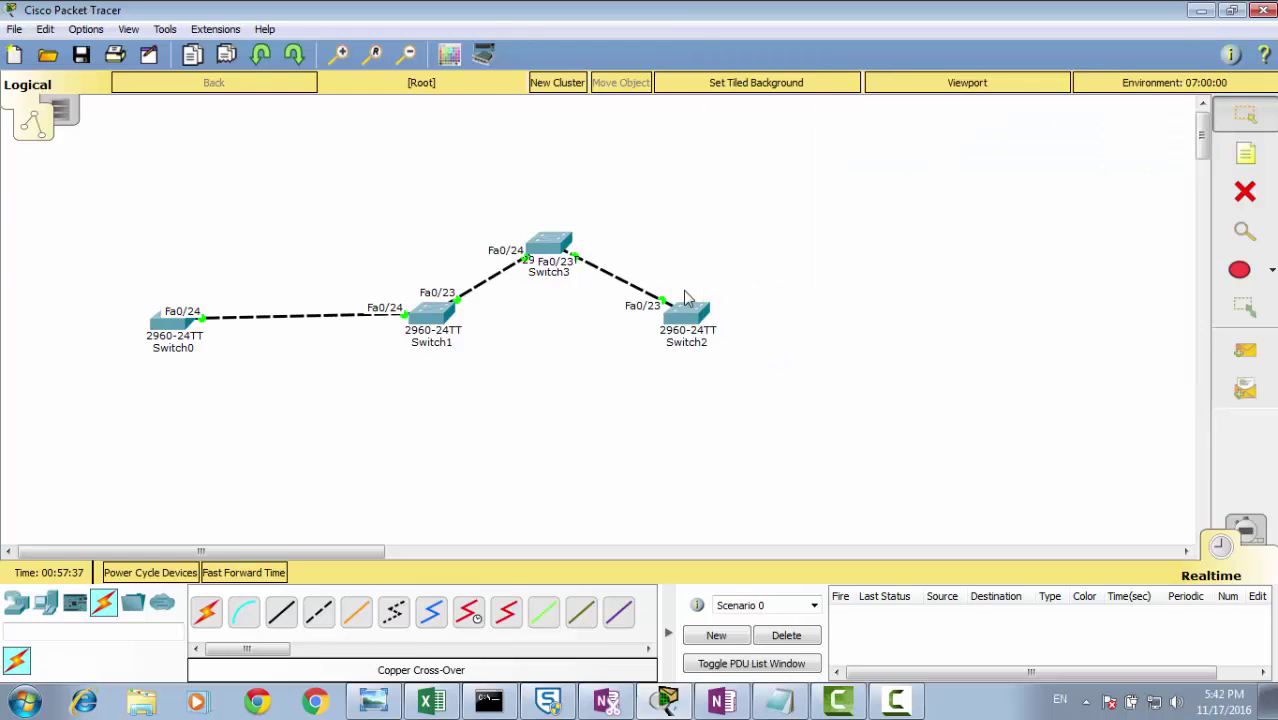
pyautogui.click(16, 602)
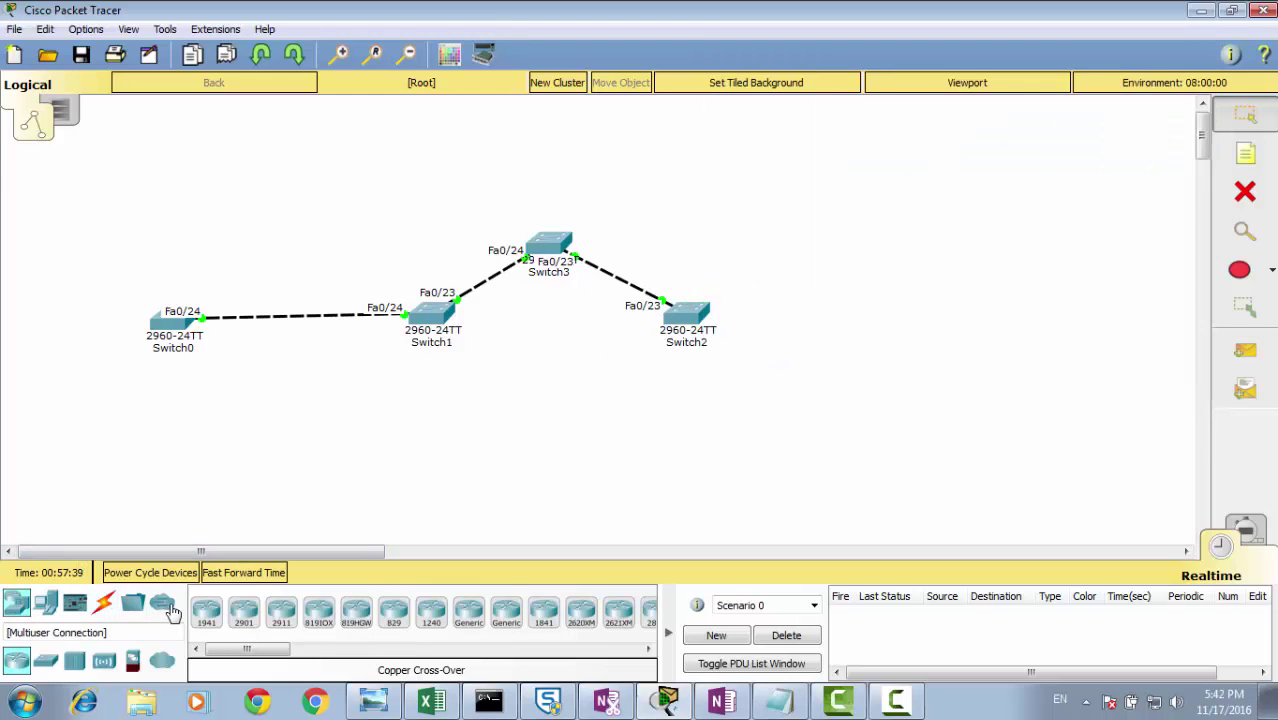
pyautogui.click(50, 664)
pyautogui.click(206, 610)
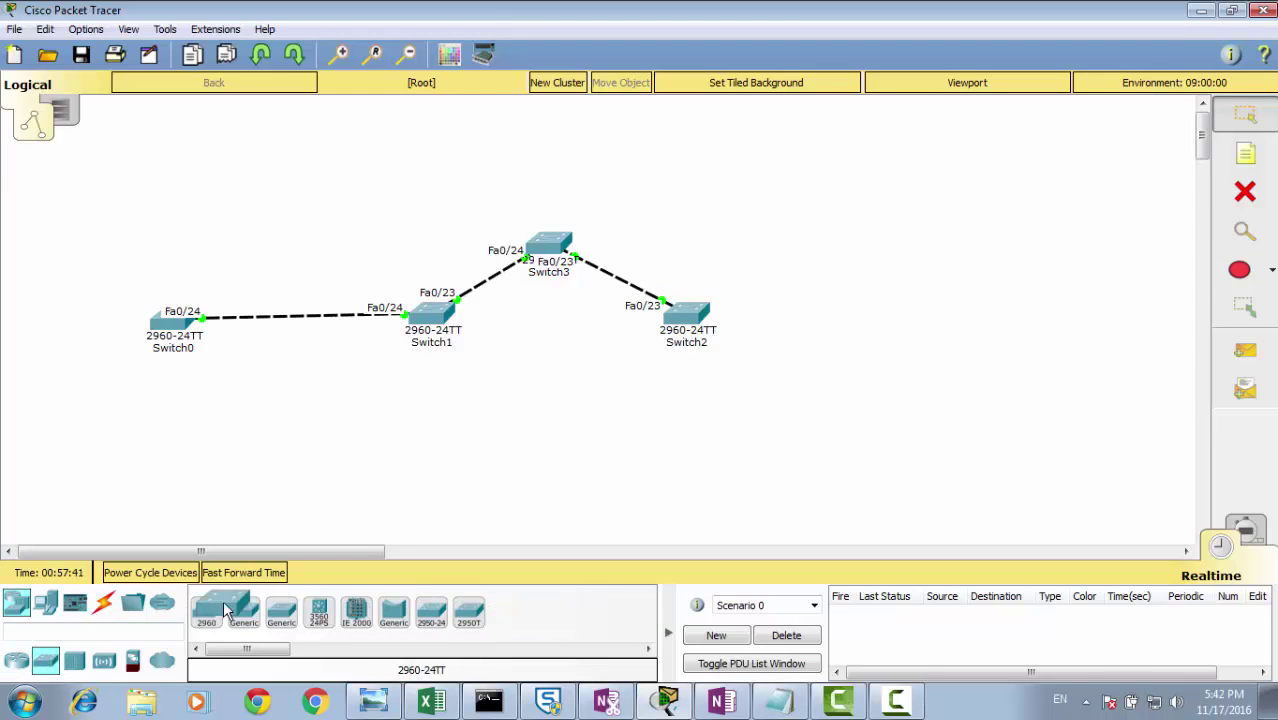
pyautogui.click(900, 275)
# Start a command-line session on the new Switch4, then minimize its window.
pyautogui.click(900, 272)
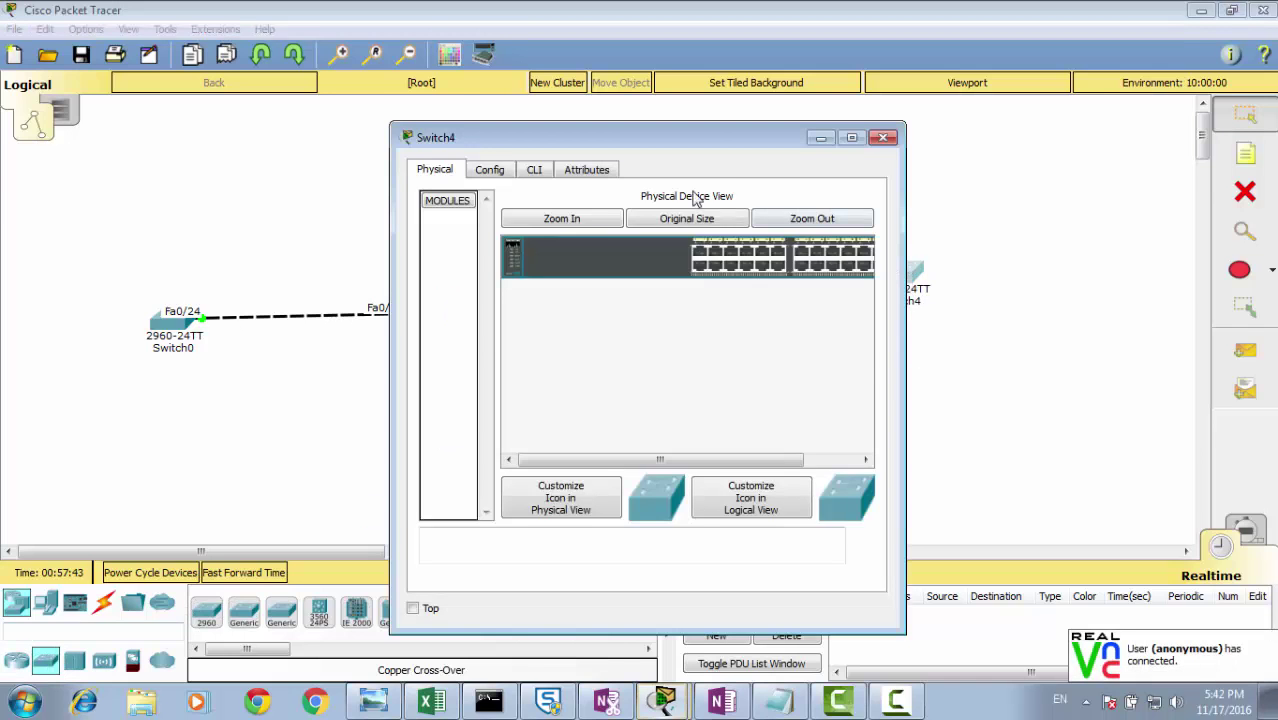
pyautogui.click(534, 170)
pyautogui.doubleClick(539, 141)
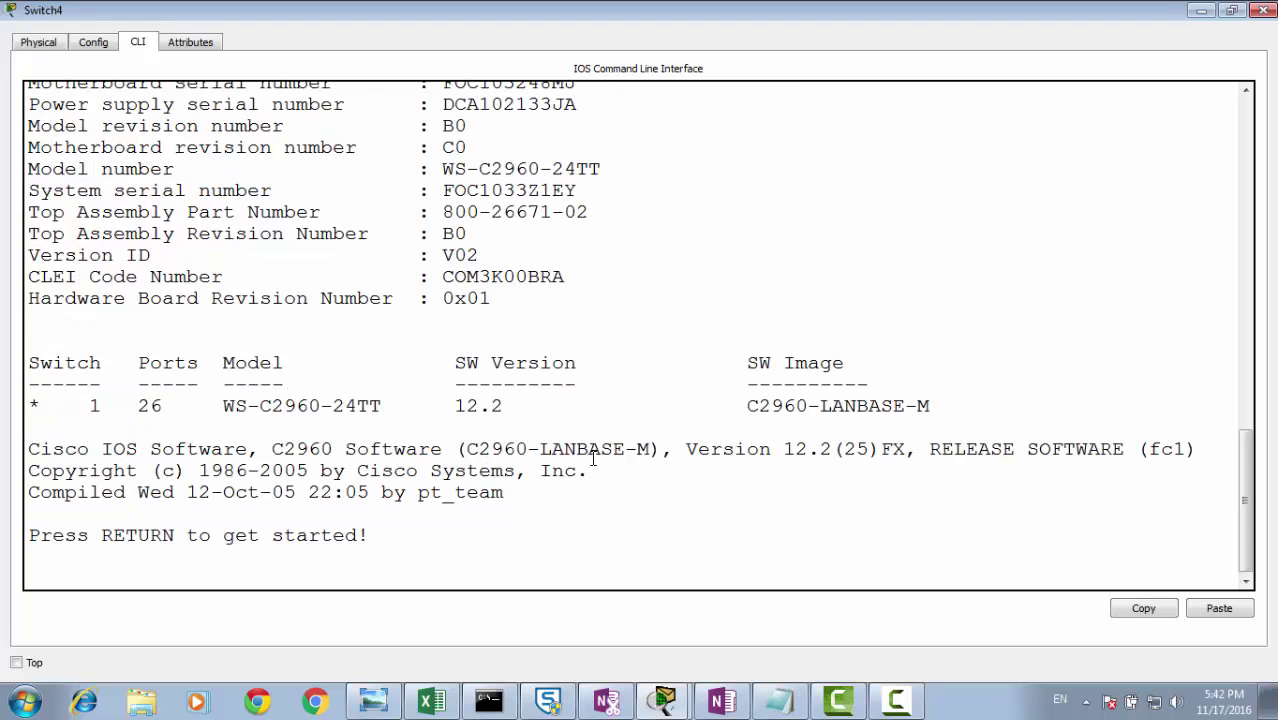
pyautogui.press('Return')
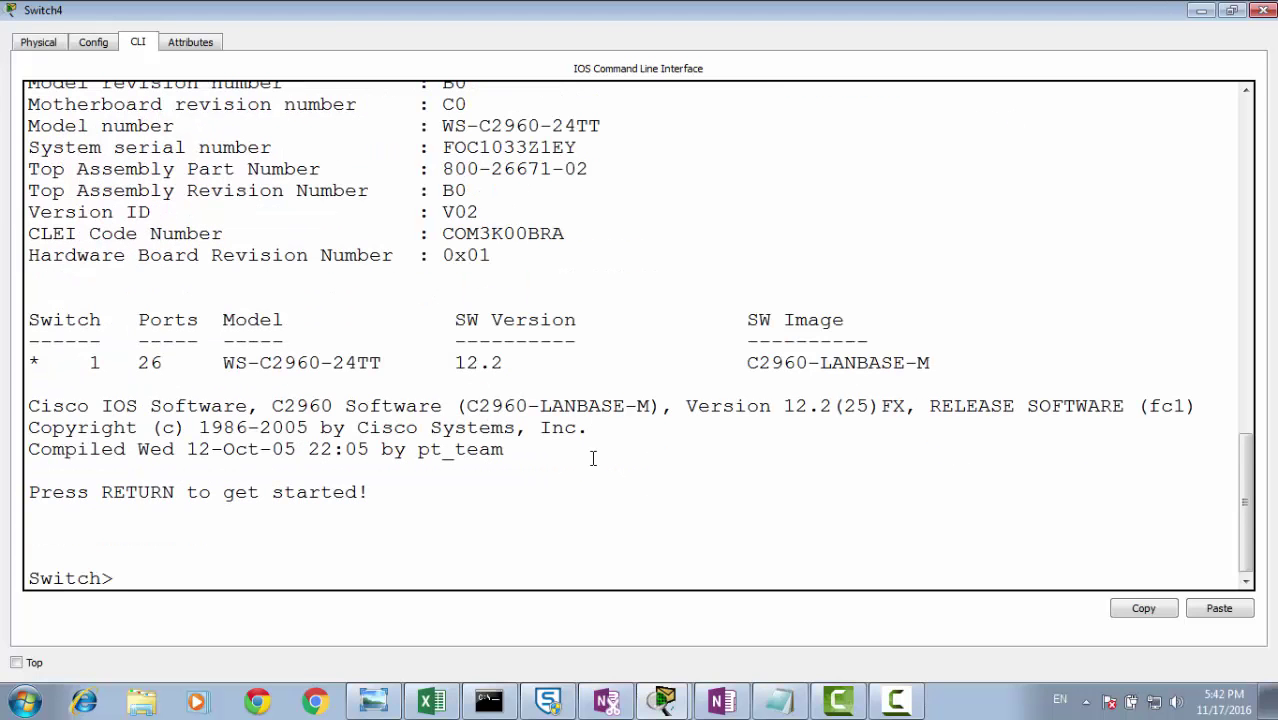
pyautogui.click(1201, 10)
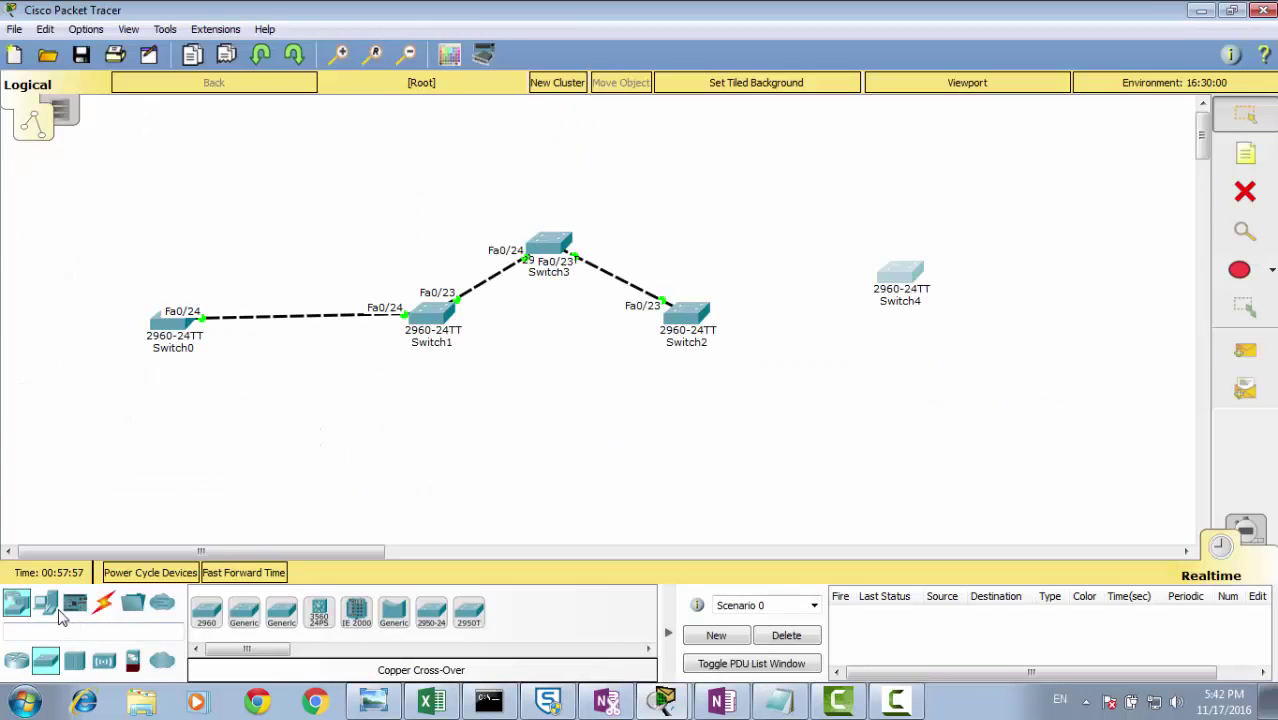
# Add a generic server and two generic PCs below Switch4 in the workspace.
pyautogui.click(54, 612)
pyautogui.click(281, 610)
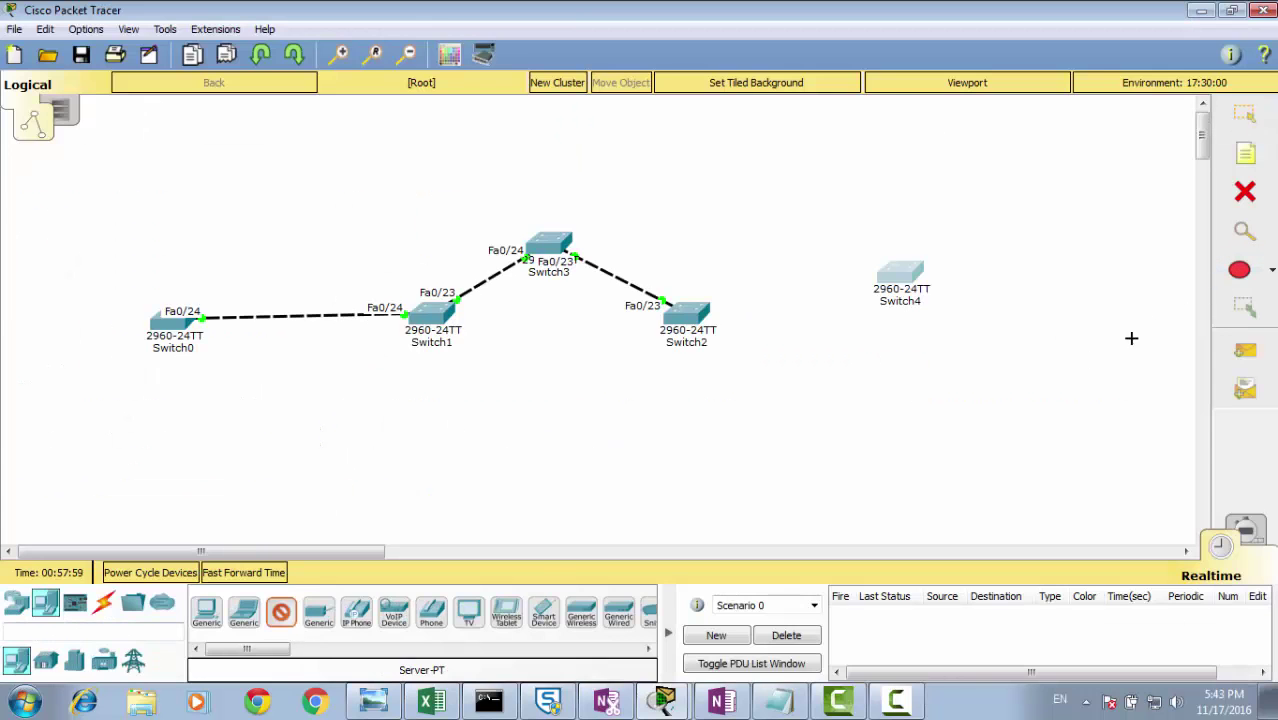
pyautogui.click(1061, 378)
pyautogui.click(206, 612)
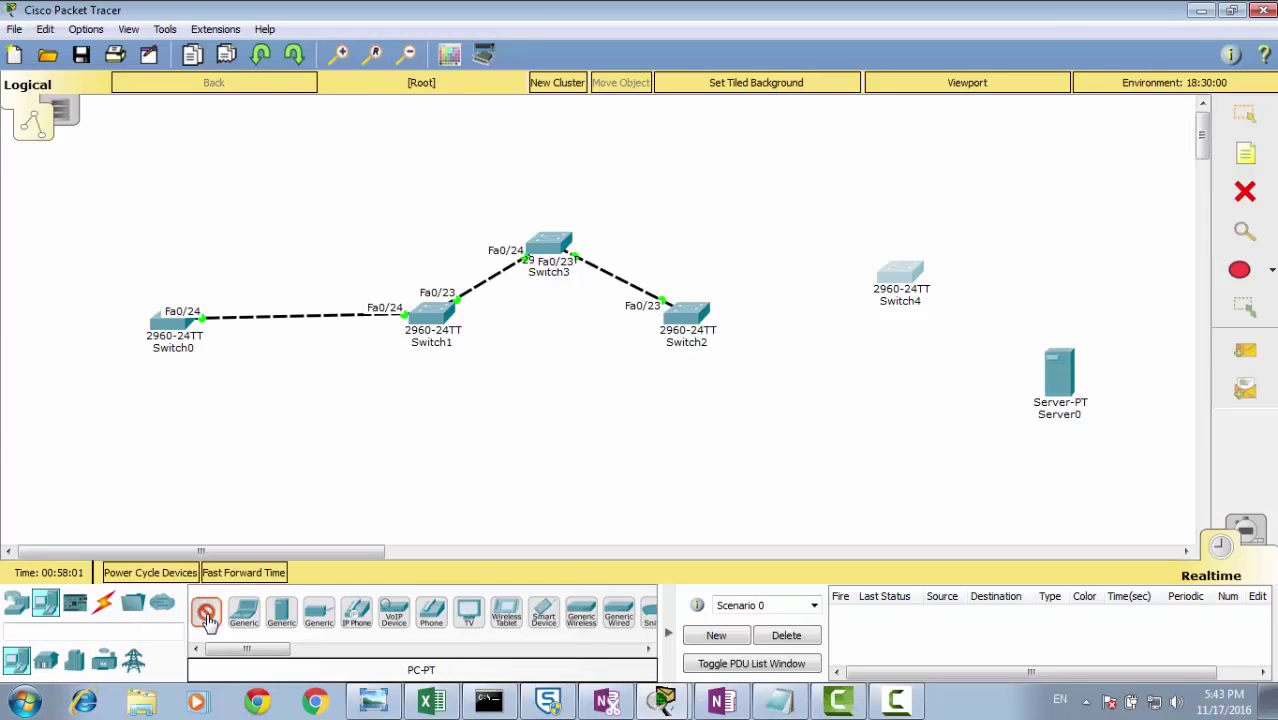
pyautogui.click(821, 370)
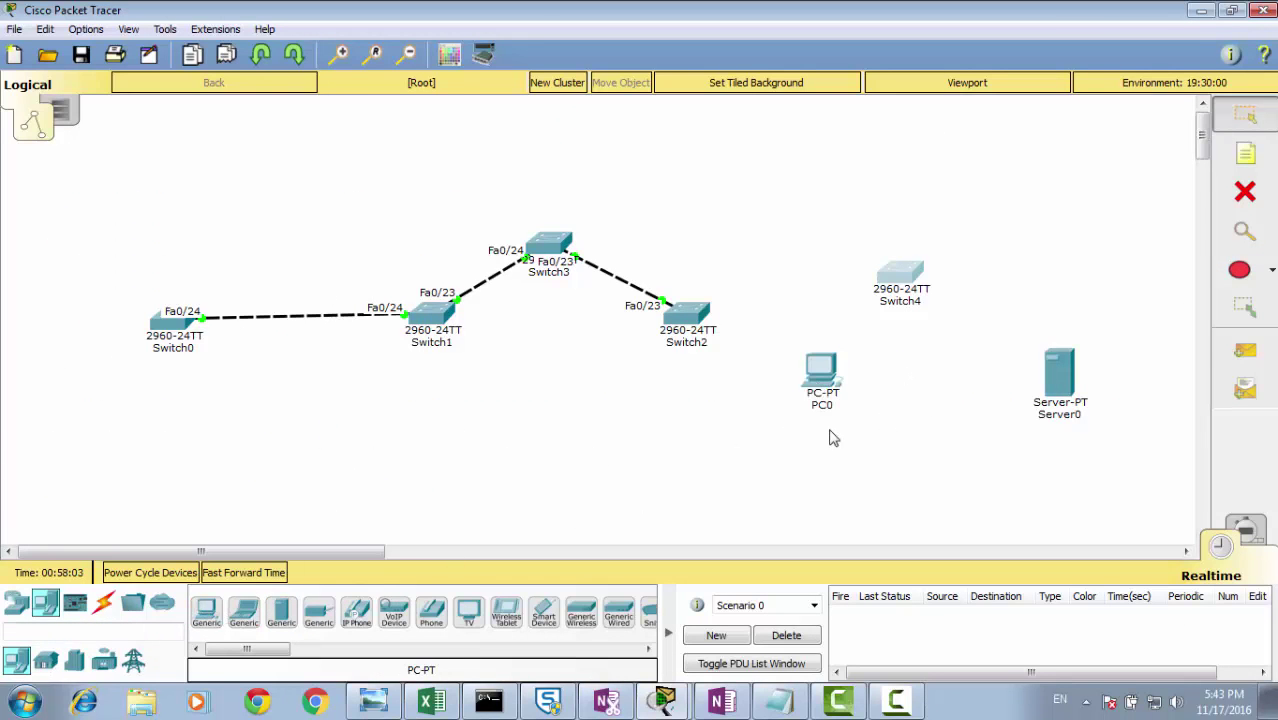
pyautogui.click(206, 612)
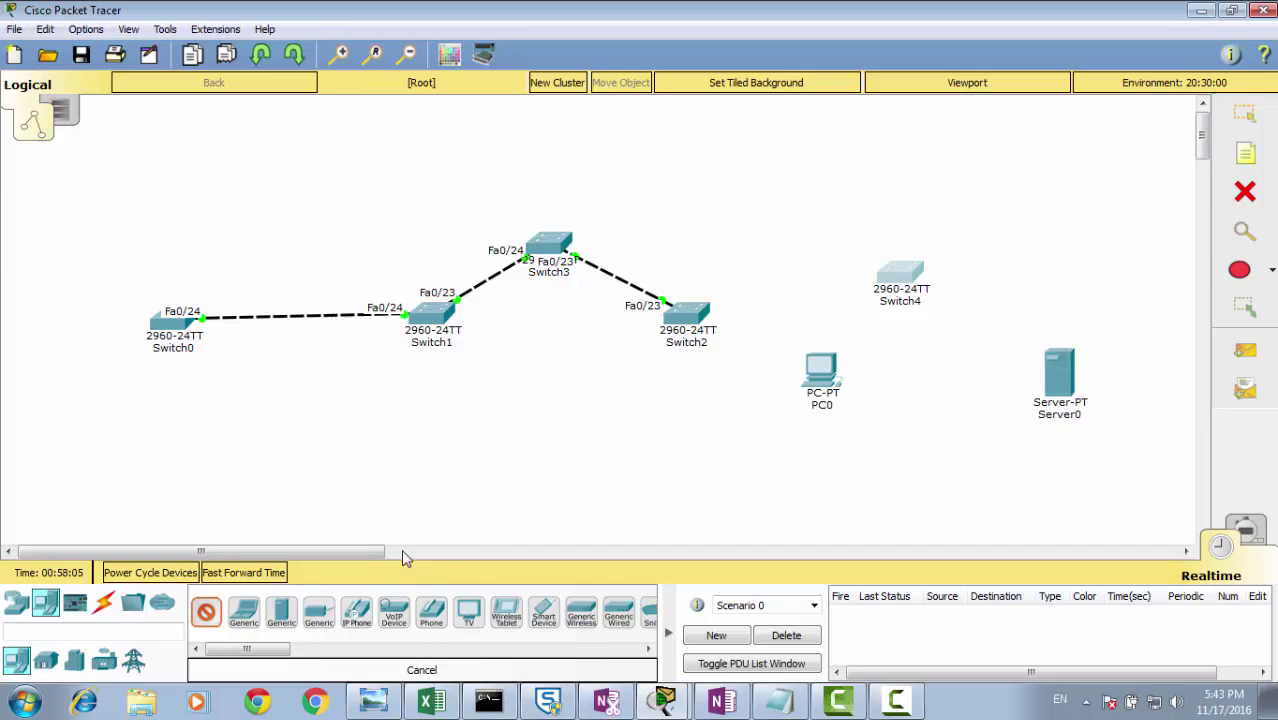
pyautogui.click(887, 358)
# Connect PC0's FastEthernet0 port to Switch4's FastEthernet0/1 port with a copper straight-through cable.
pyautogui.click(103, 601)
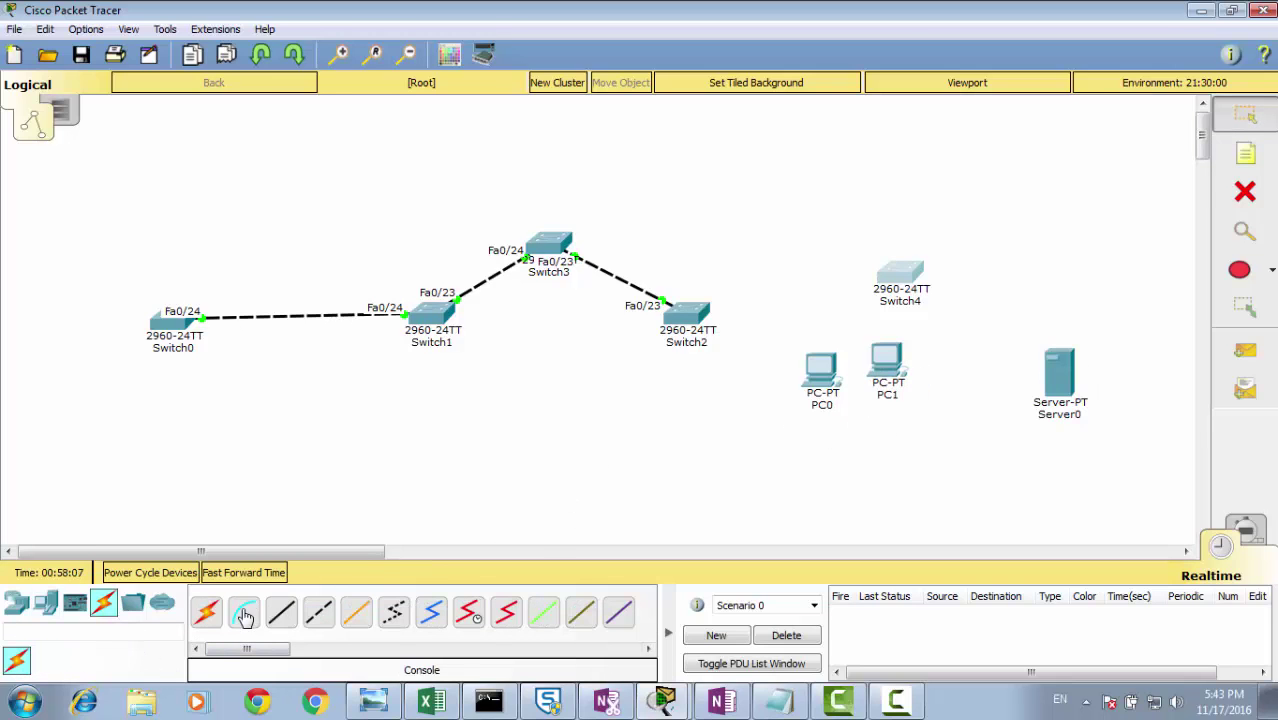
pyautogui.click(305, 611)
pyautogui.click(815, 370)
pyautogui.click(850, 428)
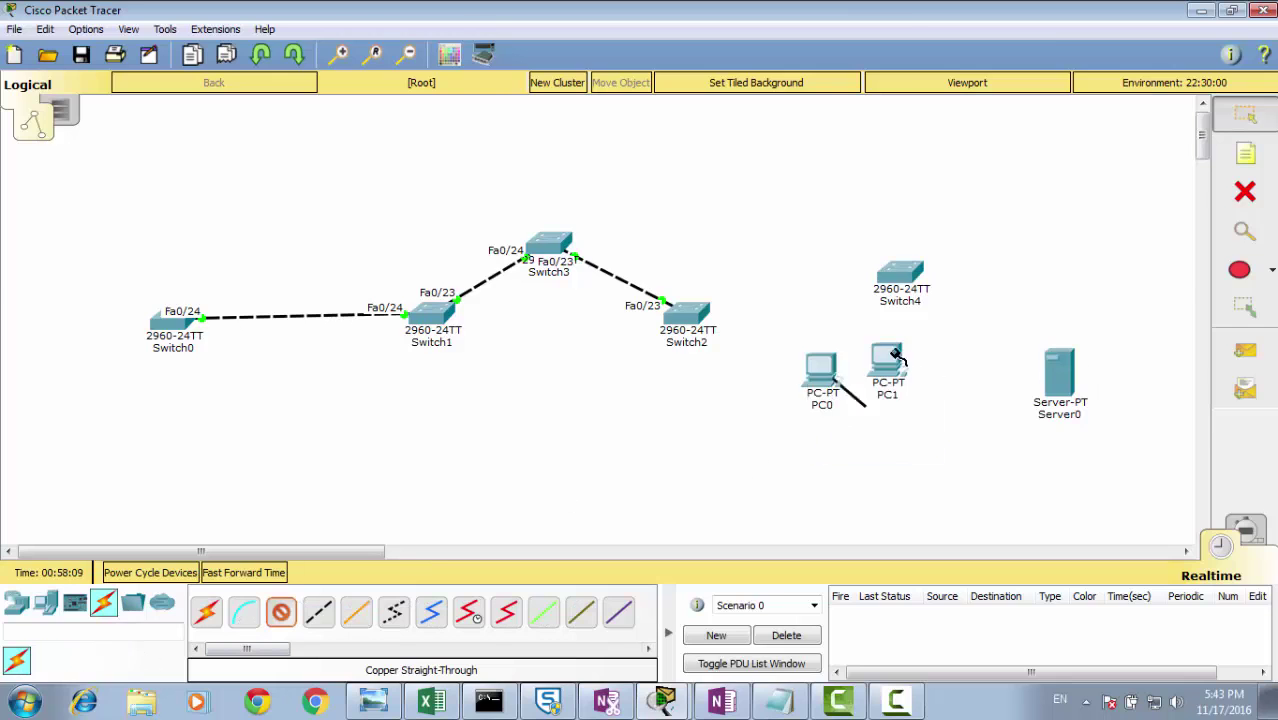
pyautogui.click(900, 284)
pyautogui.click(927, 38)
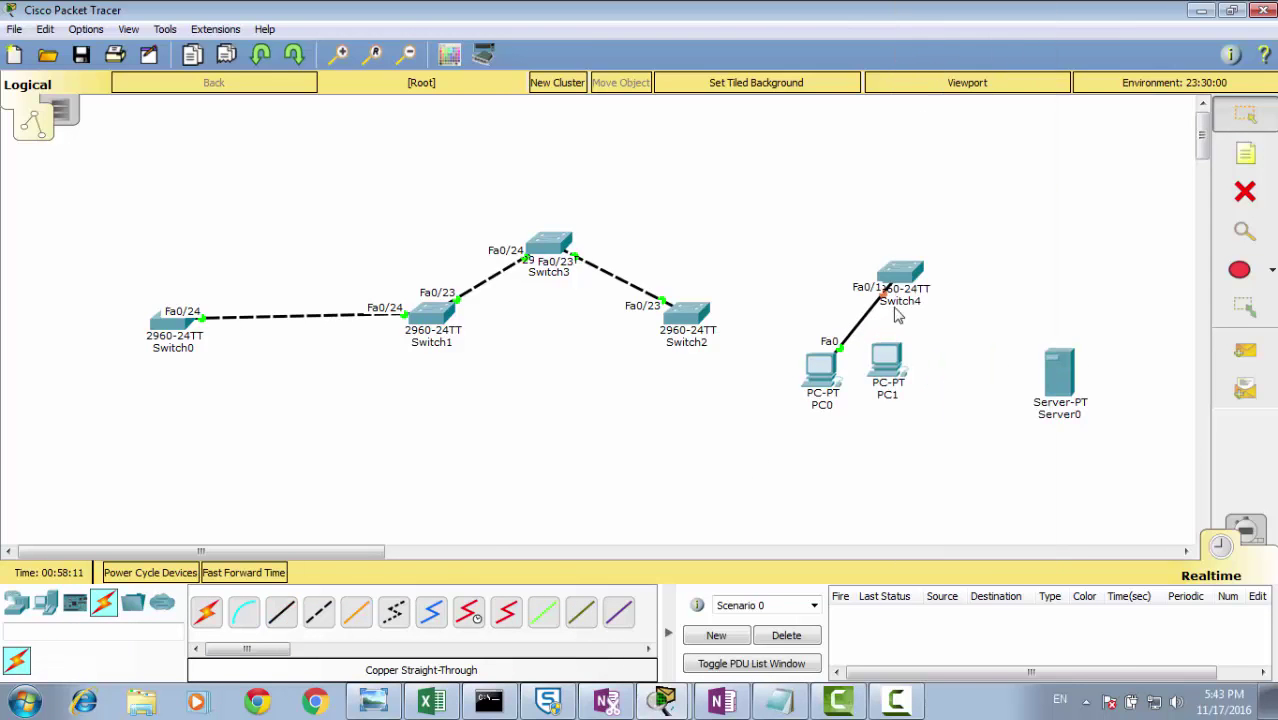
# Connect PC1's FastEthernet0 port to Switch4's FastEthernet0/2 port with a copper straight-through cable.
pyautogui.click(281, 611)
pyautogui.click(886, 362)
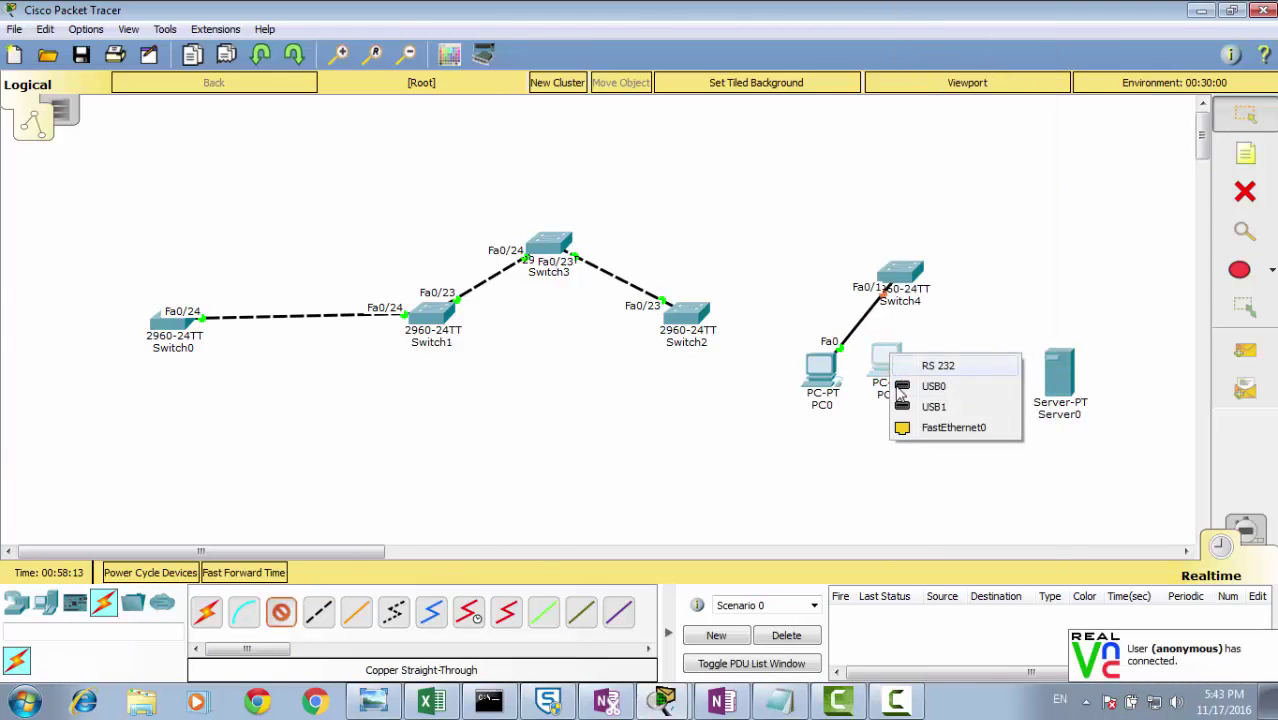
pyautogui.click(912, 432)
pyautogui.click(900, 275)
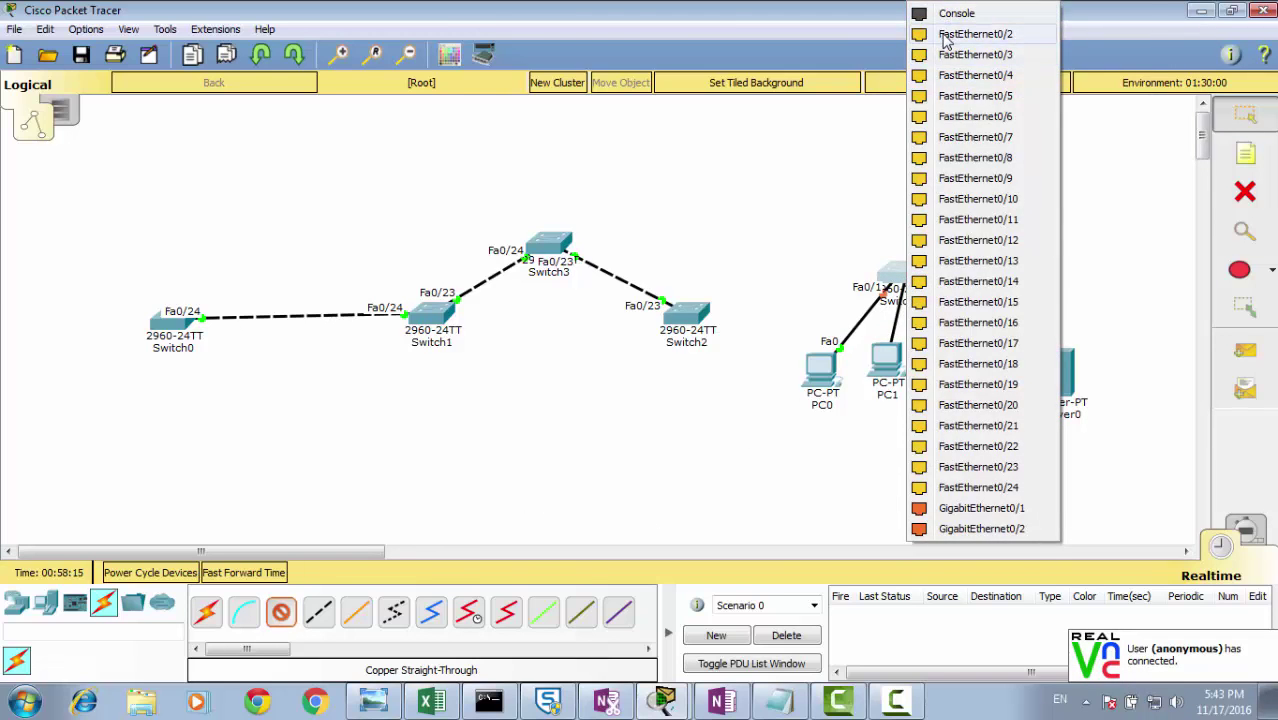
pyautogui.click(945, 54)
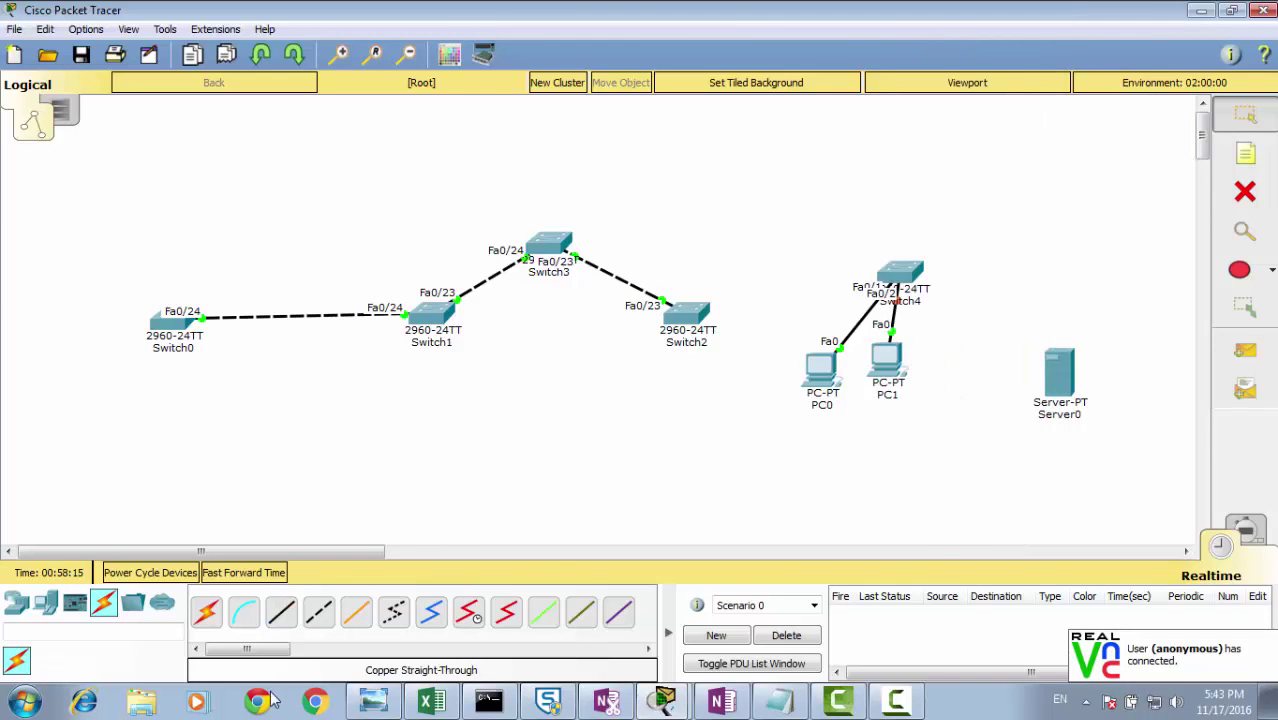
# Connect Server0's FastEthernet0 port to Switch4's FastEthernet0/3 port with a copper straight-through cable.
pyautogui.click(1066, 374)
pyautogui.click(1125, 379)
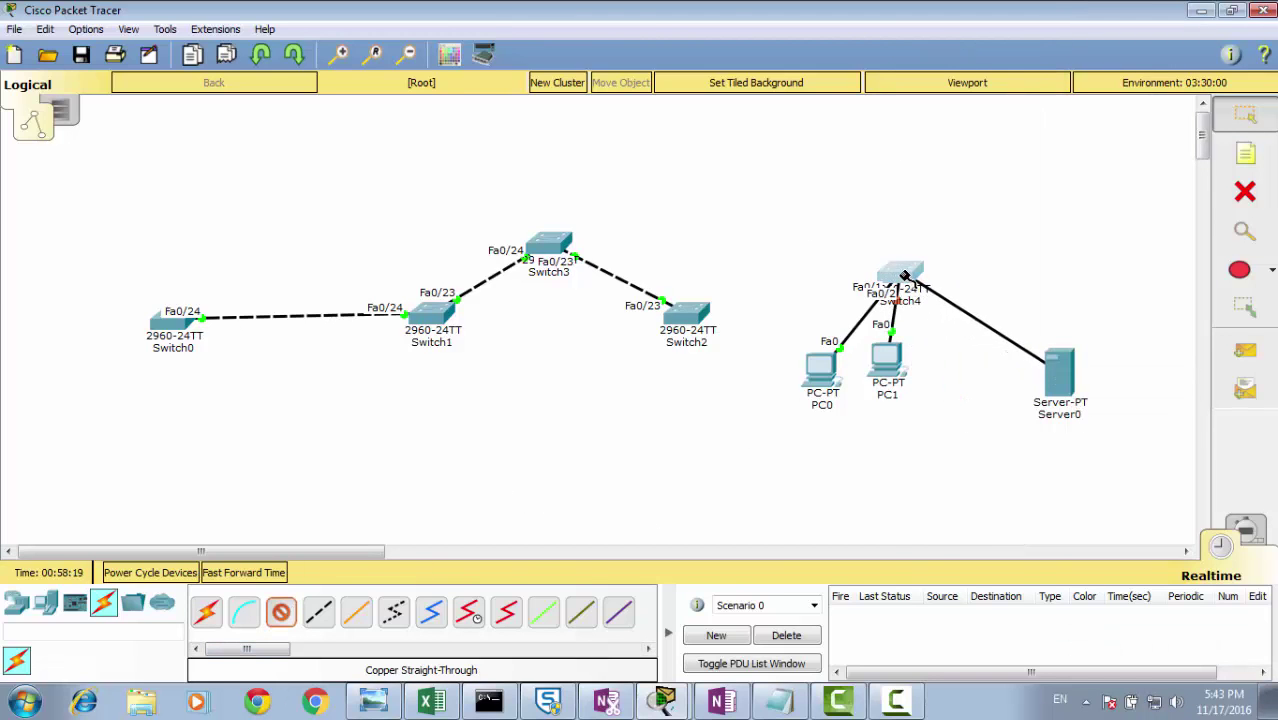
pyautogui.click(901, 282)
pyautogui.click(932, 33)
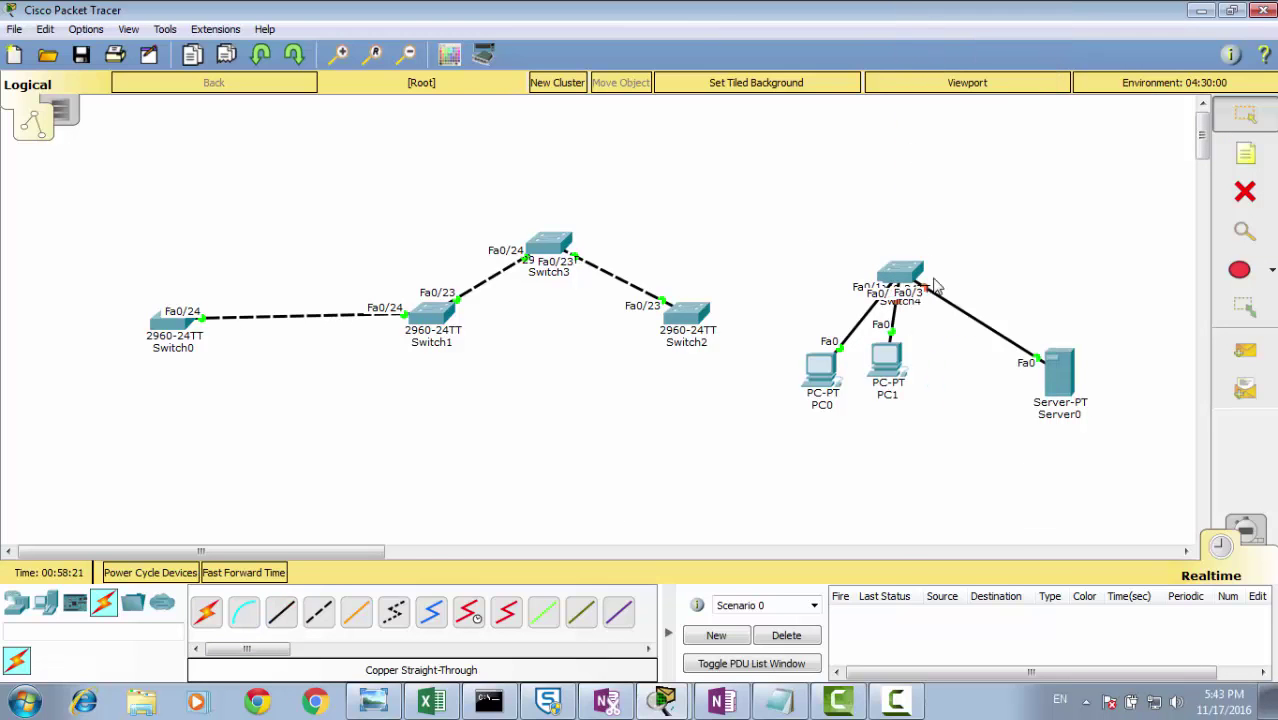
# Turn on the DHCP service for FastEthernet0 on Server0.
pyautogui.click(1058, 390)
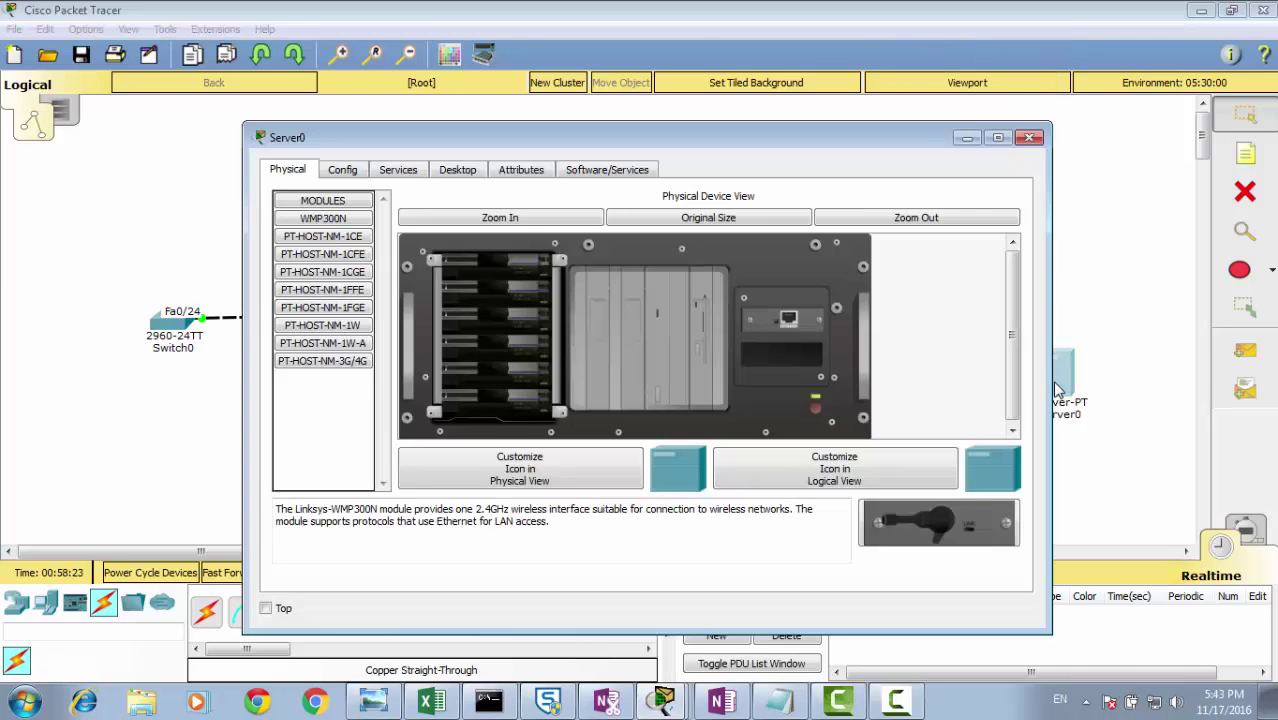
pyautogui.doubleClick(400, 142)
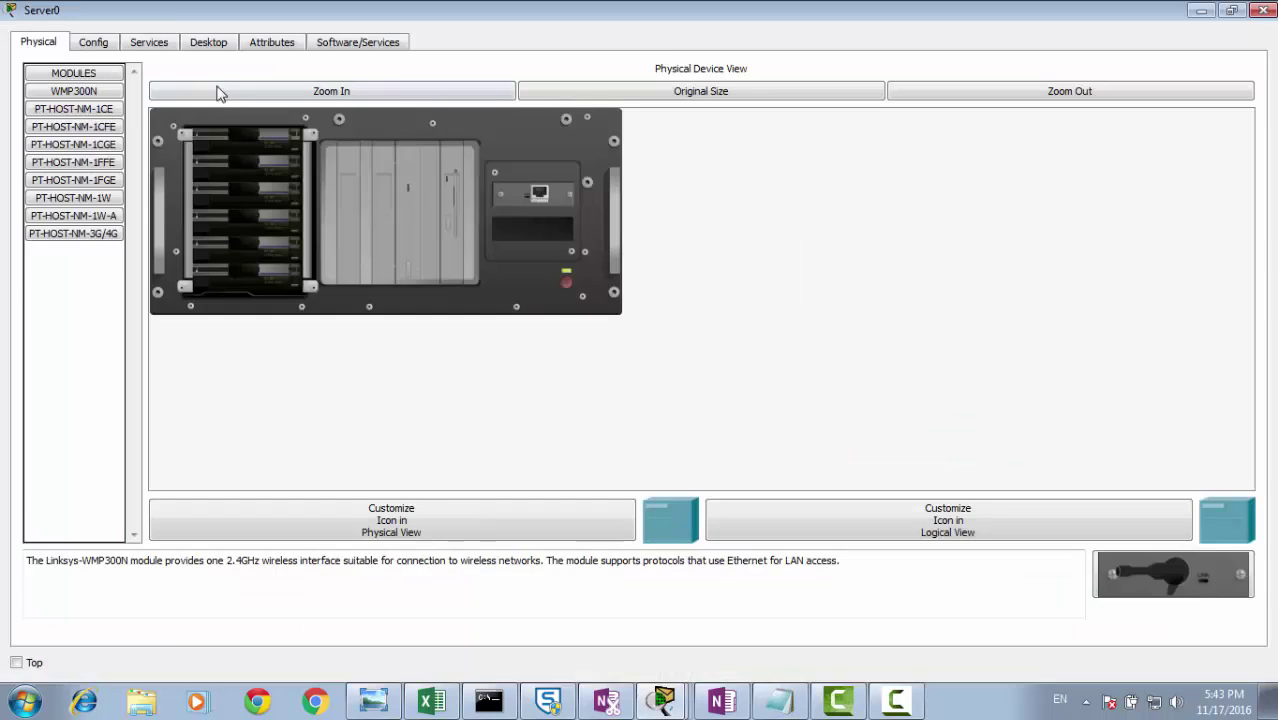
pyautogui.click(141, 44)
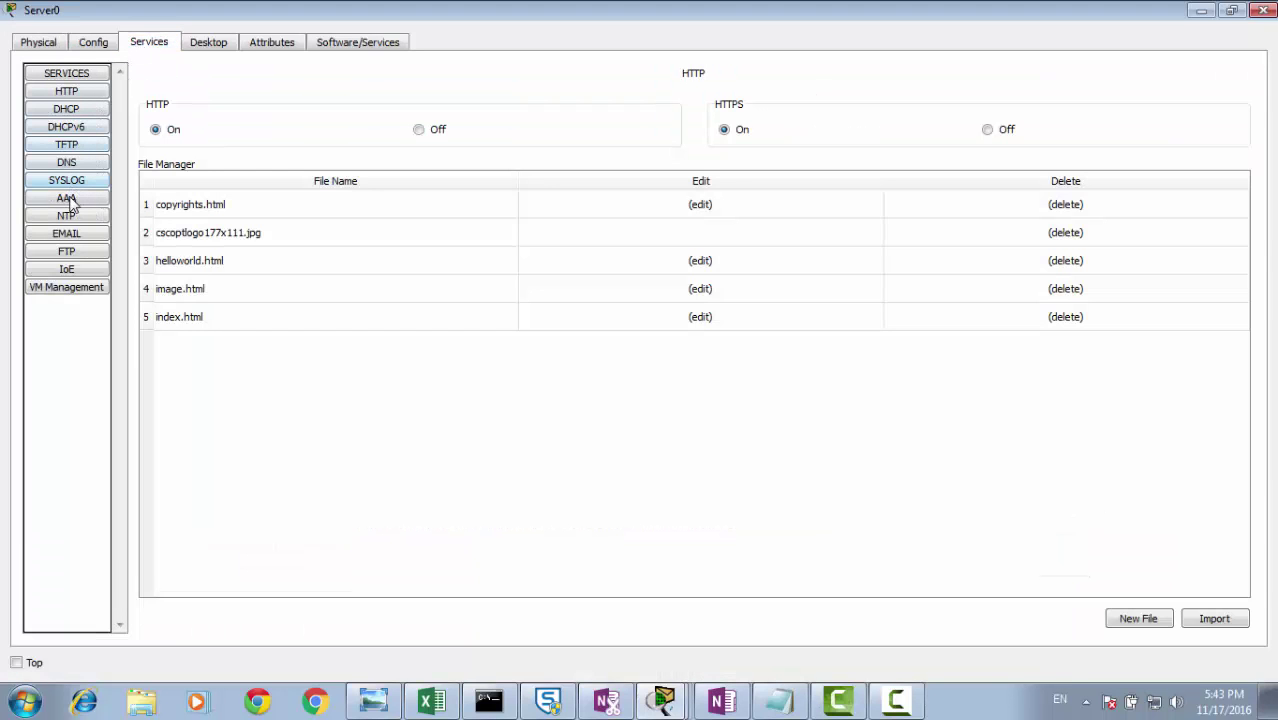
pyautogui.click(65, 110)
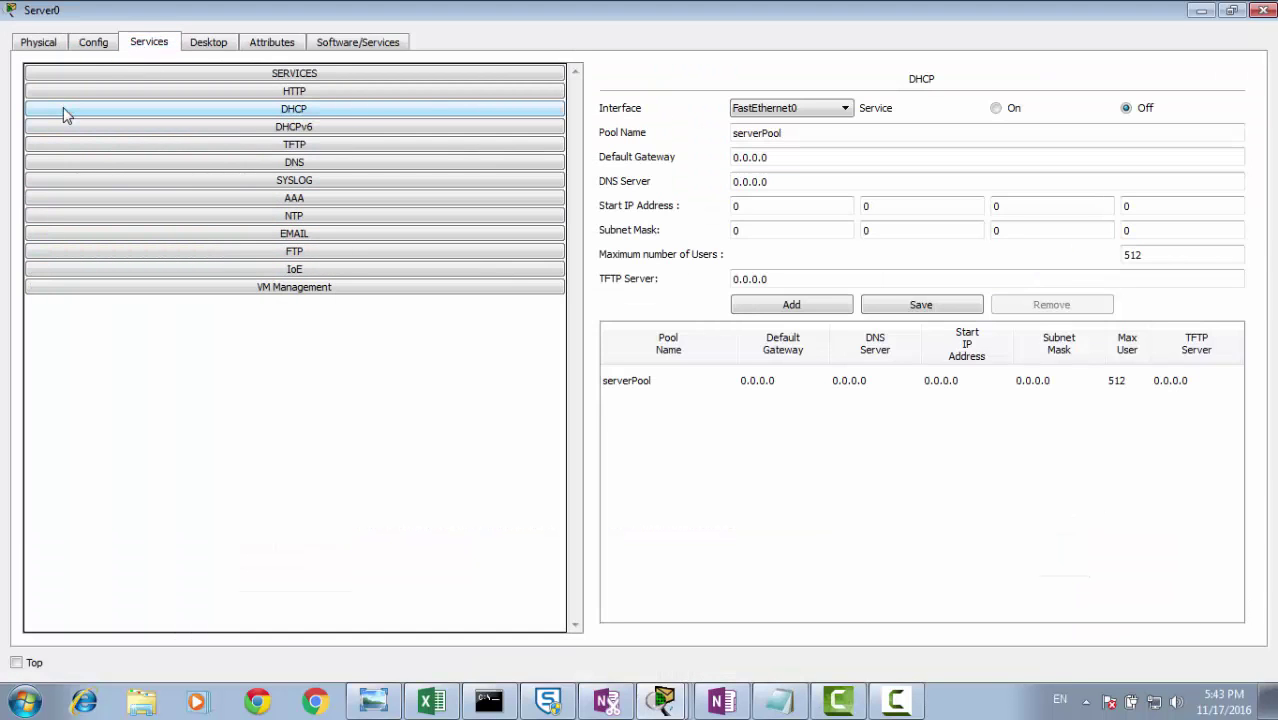
pyautogui.click(997, 109)
# Name the DHCP pool sales, with default gateway 192.168.1.1 and DNS server 8.8.8.8.
pyautogui.moveTo(846, 132); pyautogui.dragTo(684, 133)
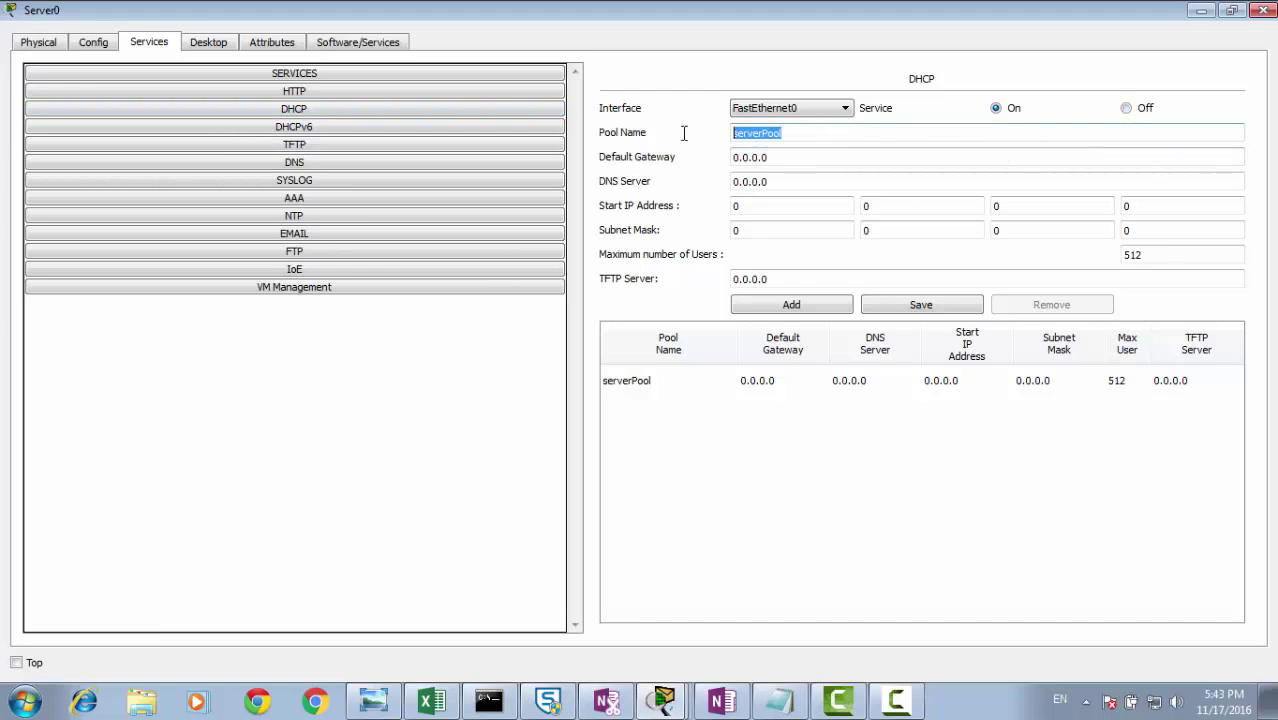
pyautogui.write('sales')
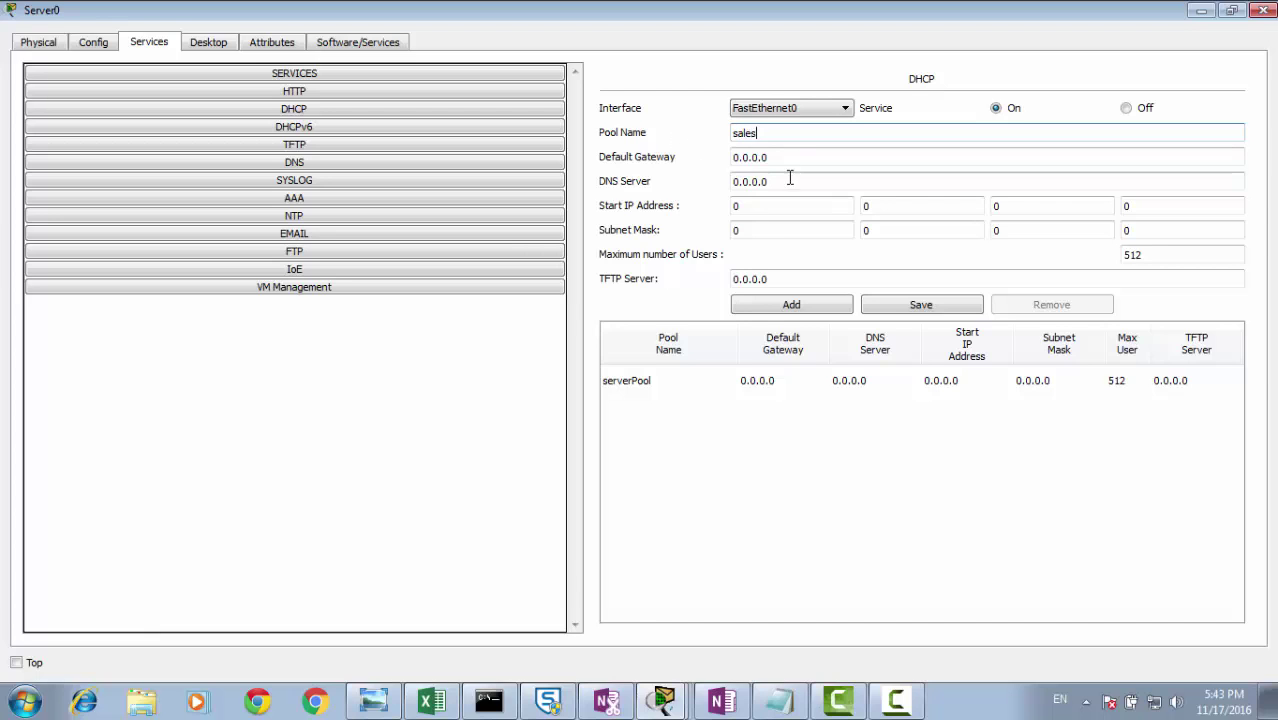
pyautogui.moveTo(785, 157); pyautogui.dragTo(697, 157)
pyautogui.write('192.168.1.1')
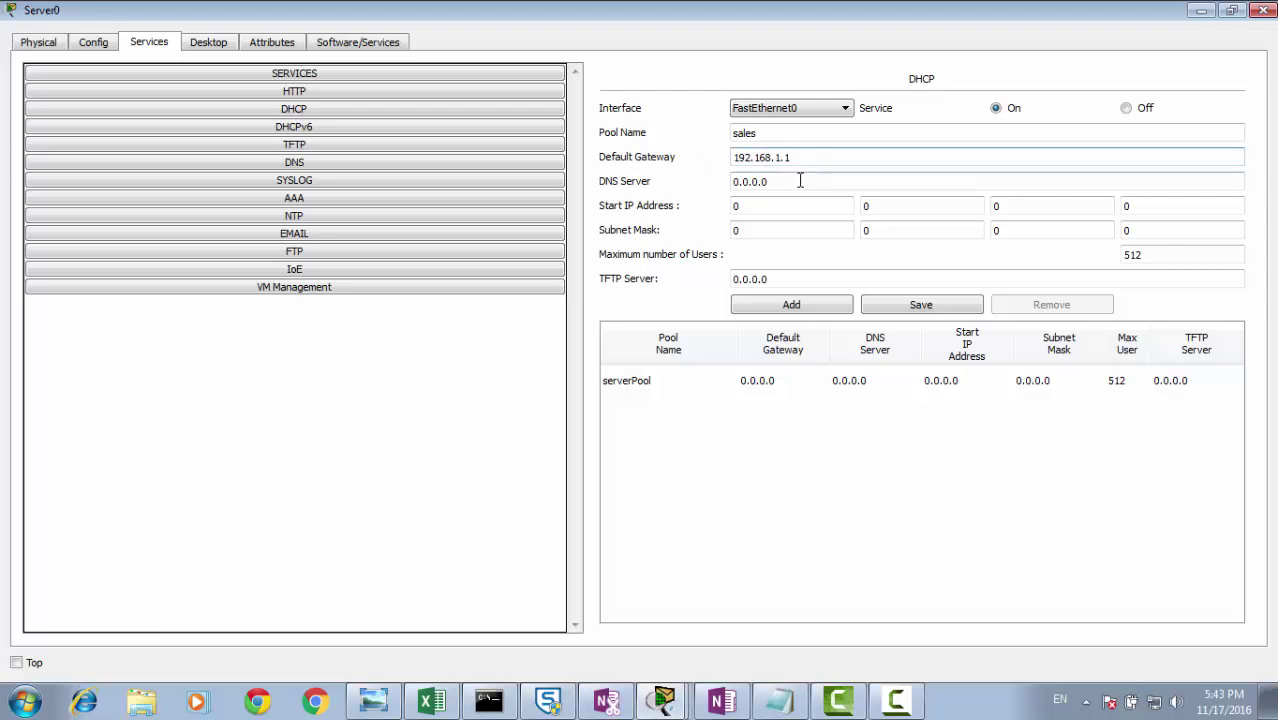
pyautogui.moveTo(799, 181); pyautogui.dragTo(690, 181)
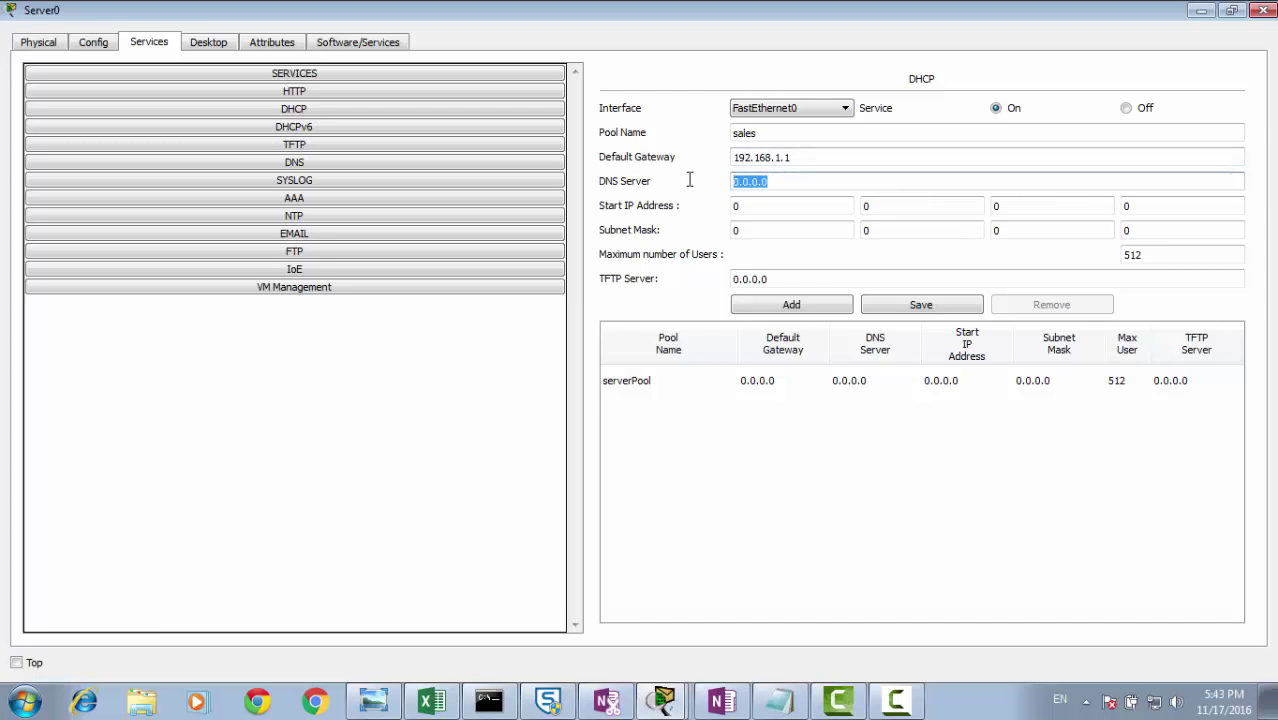
pyautogui.write('8.8.8.8')
# Set the sales pool's start IP address to 192.168.1.10.
pyautogui.moveTo(746, 205); pyautogui.dragTo(707, 210)
pyautogui.write('1')
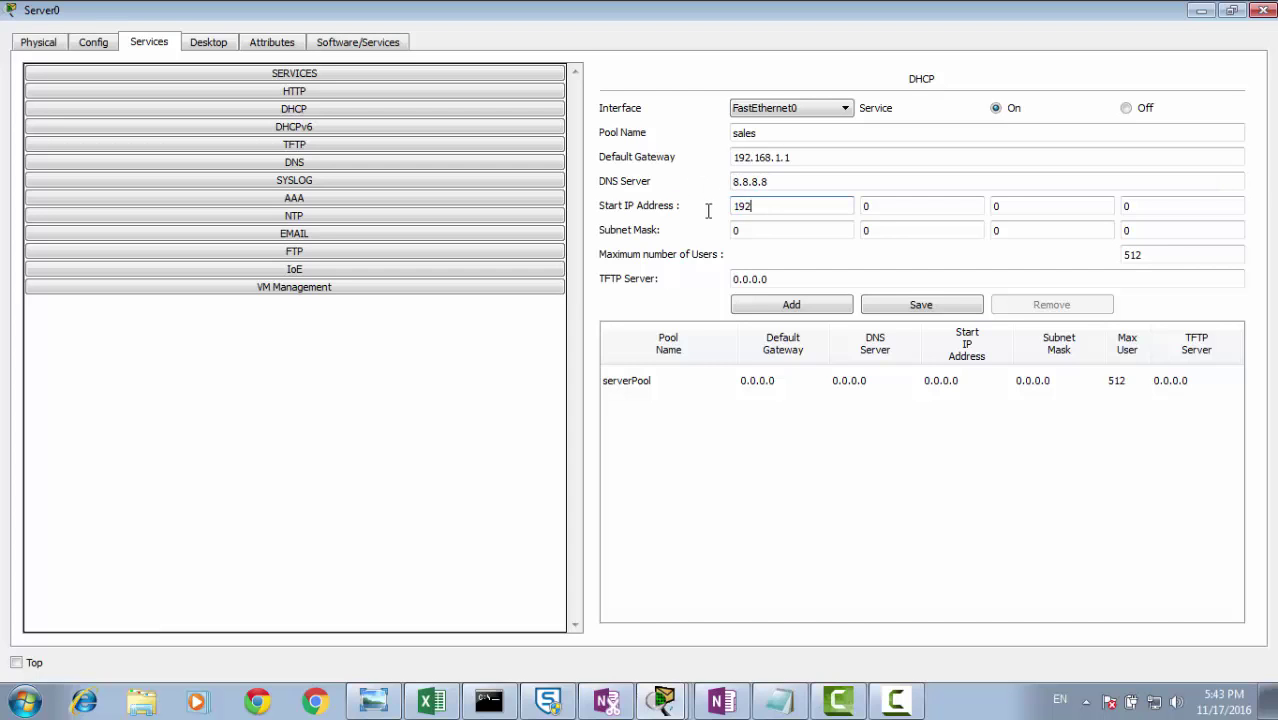
pyautogui.write('92')
pyautogui.moveTo(907, 205); pyautogui.dragTo(864, 206)
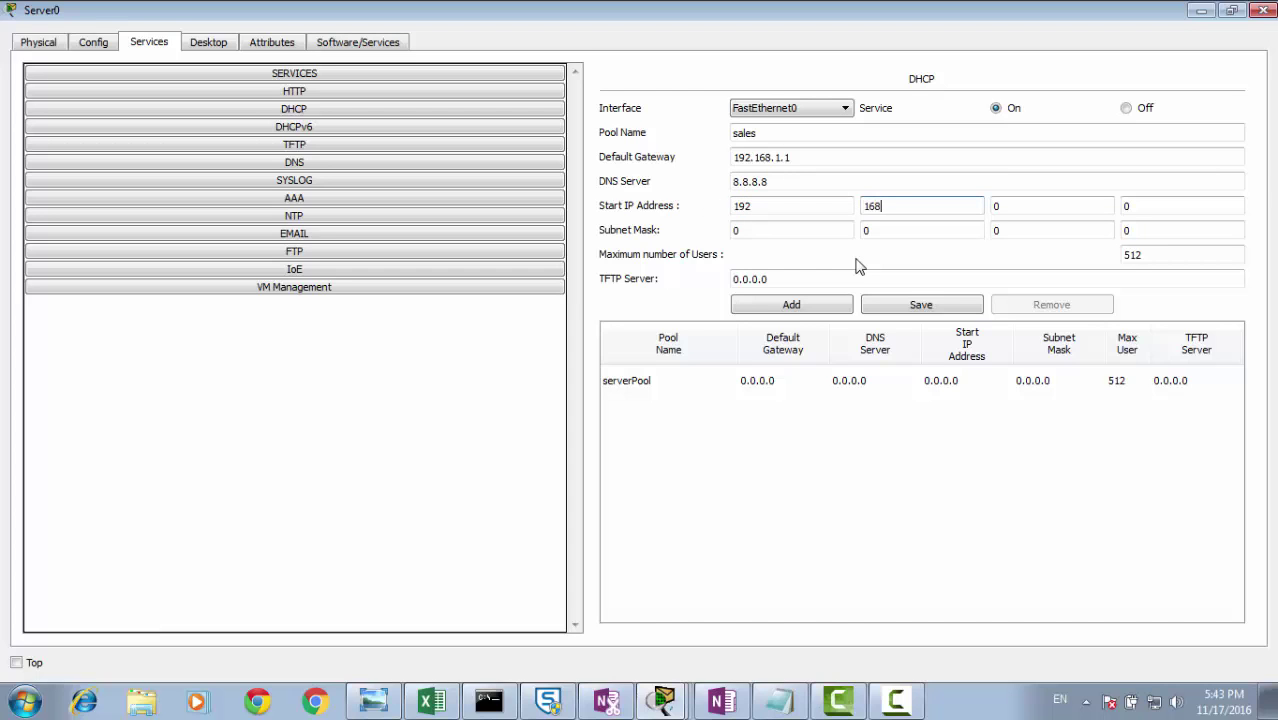
pyautogui.moveTo(1033, 205); pyautogui.dragTo(996, 206)
pyautogui.write('1')
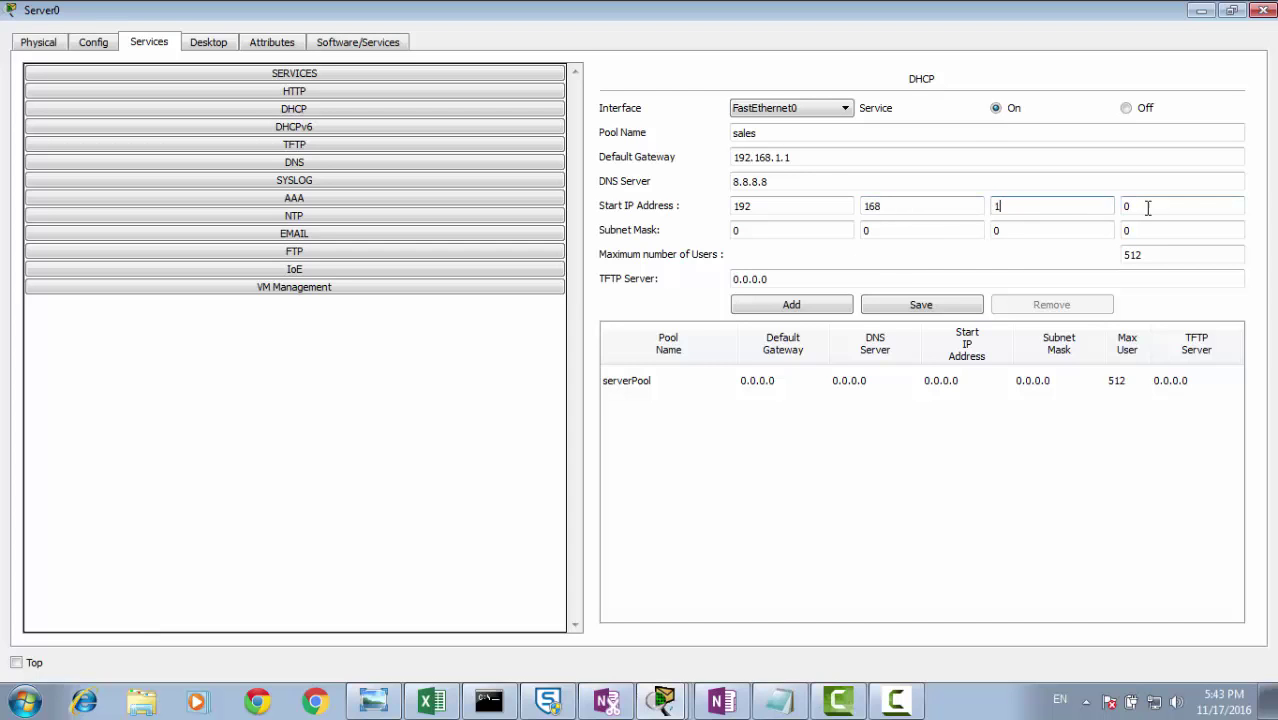
pyautogui.moveTo(1144, 205); pyautogui.dragTo(1105, 204)
# Set the sales pool's subnet mask to 255.255.255.0.
pyautogui.click(810, 233)
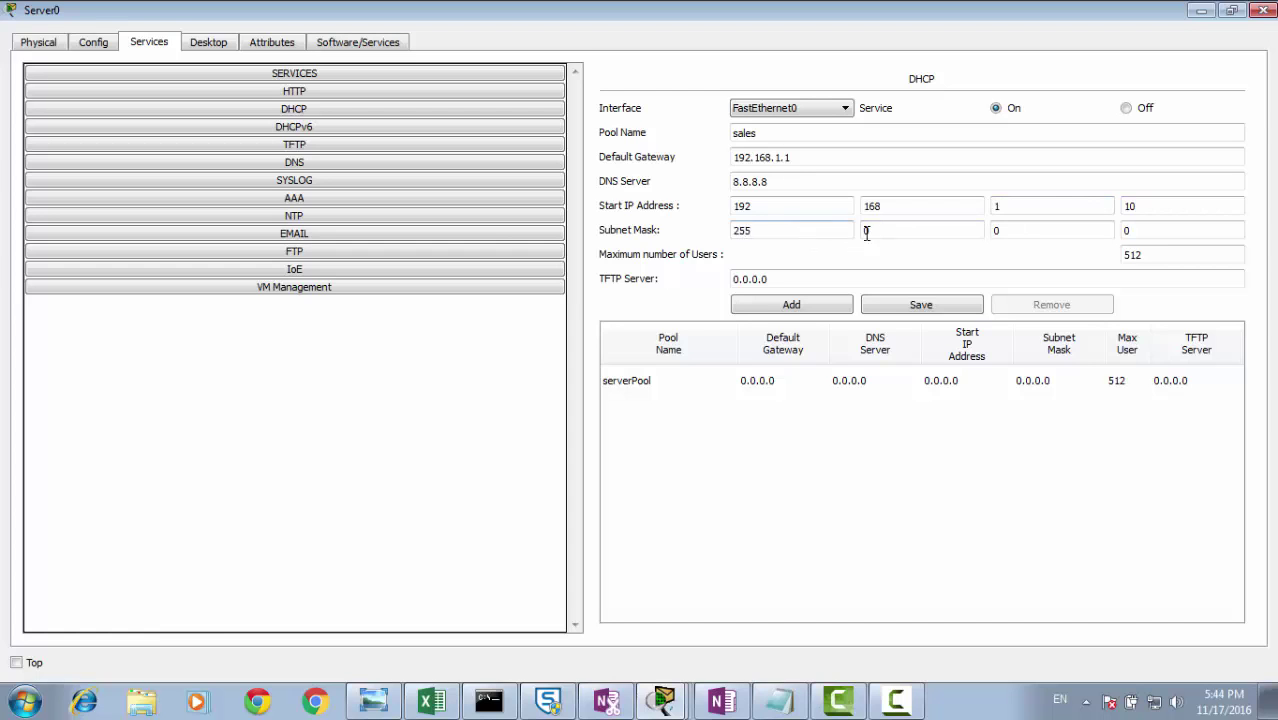
pyautogui.moveTo(867, 232); pyautogui.dragTo(880, 231)
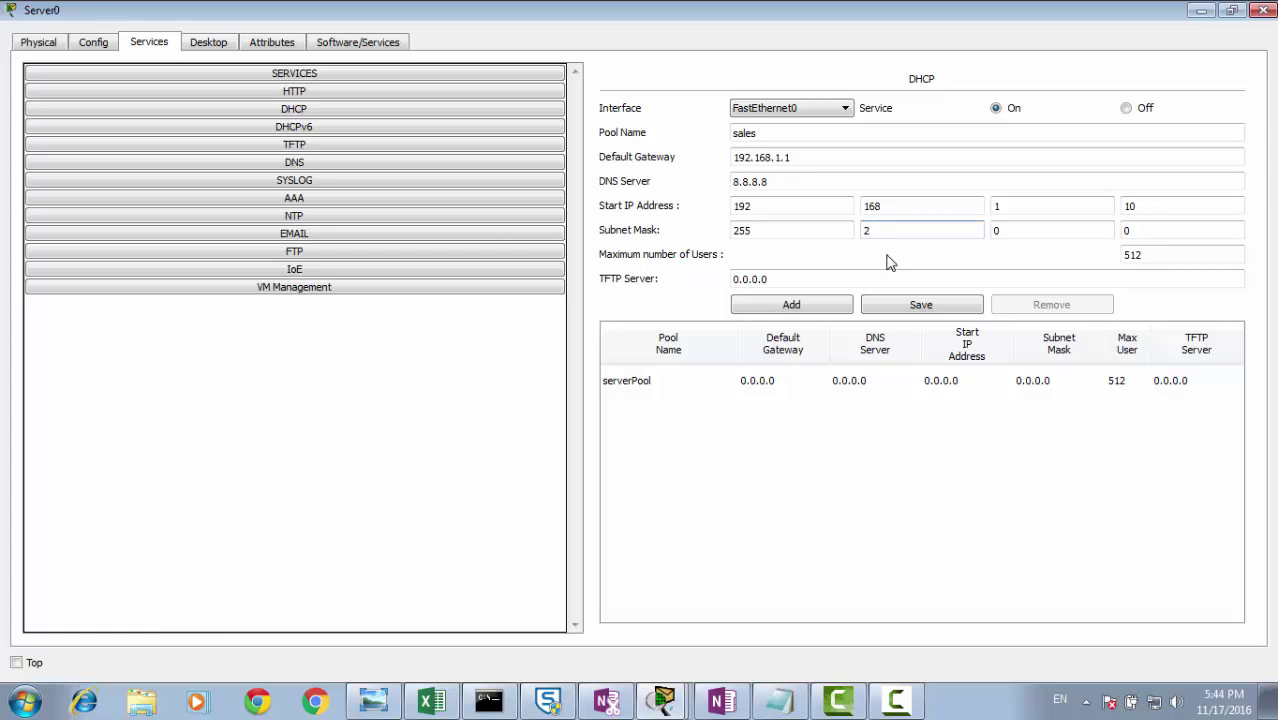
pyautogui.click(1019, 231)
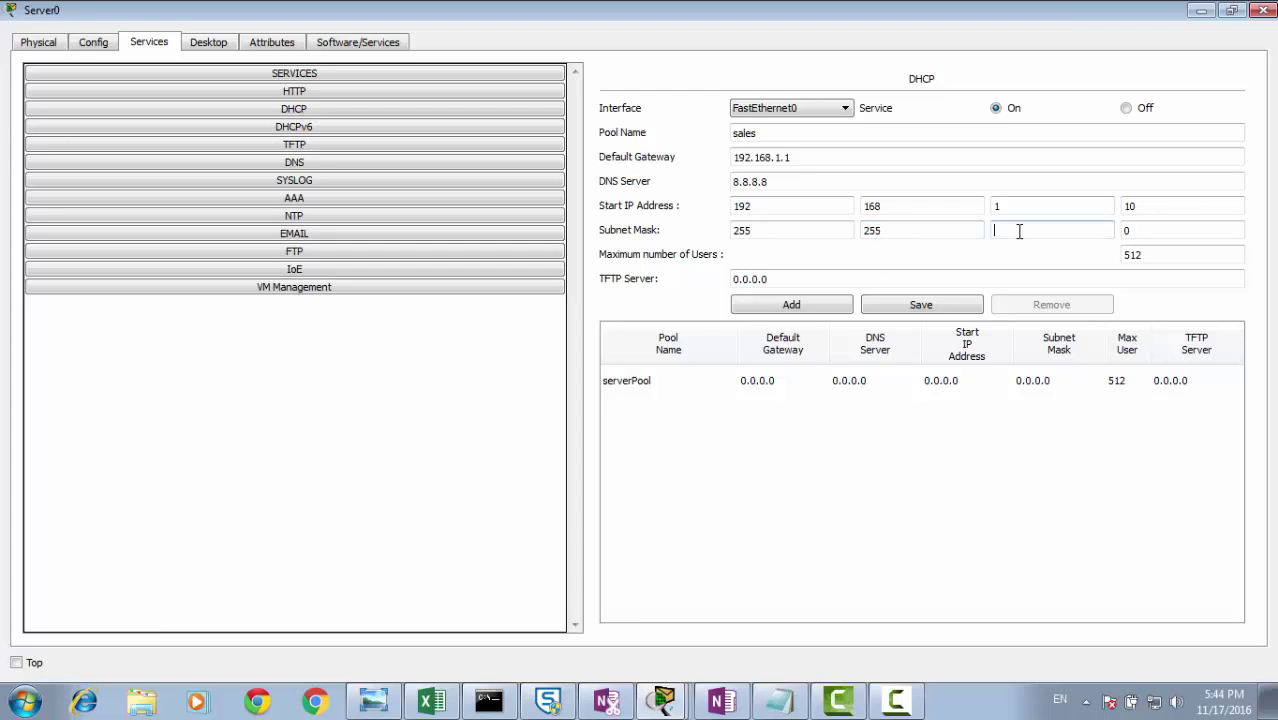
pyautogui.write('255')
# Limit the sales pool to 100 users and save it.
pyautogui.click(1135, 254)
pyautogui.doubleClick(1135, 254)
pyautogui.write('100')
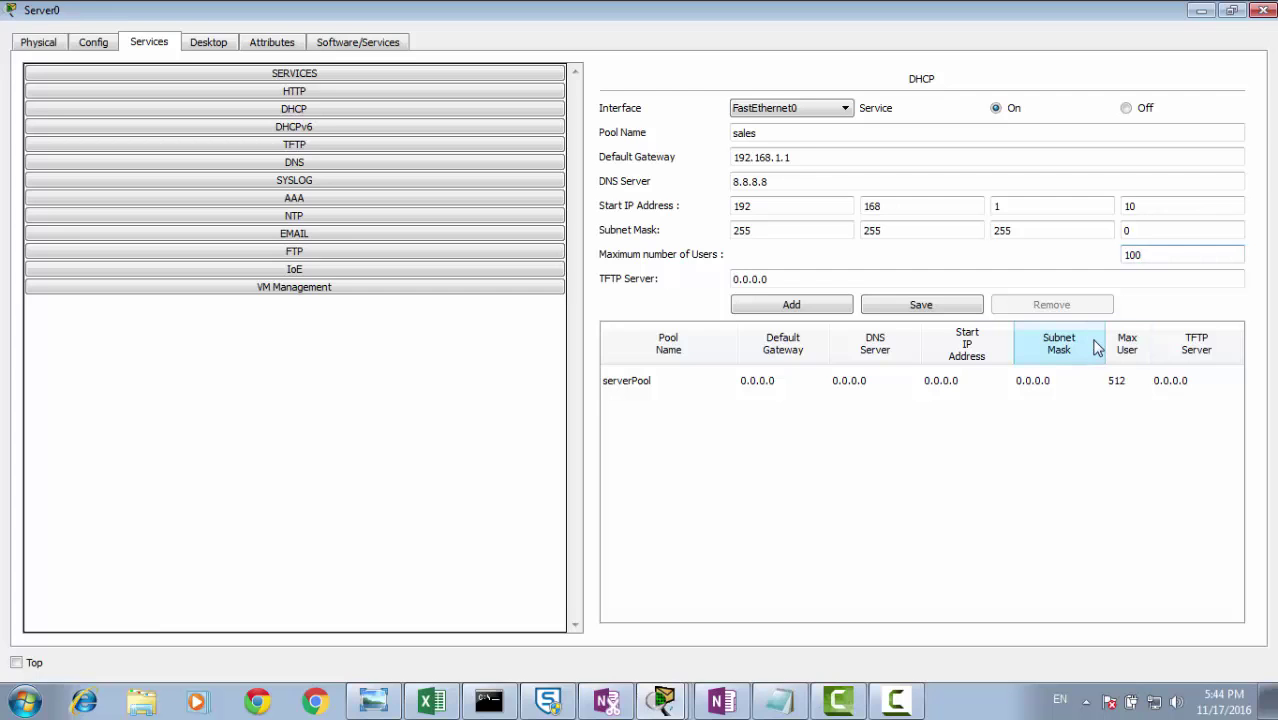
pyautogui.click(876, 305)
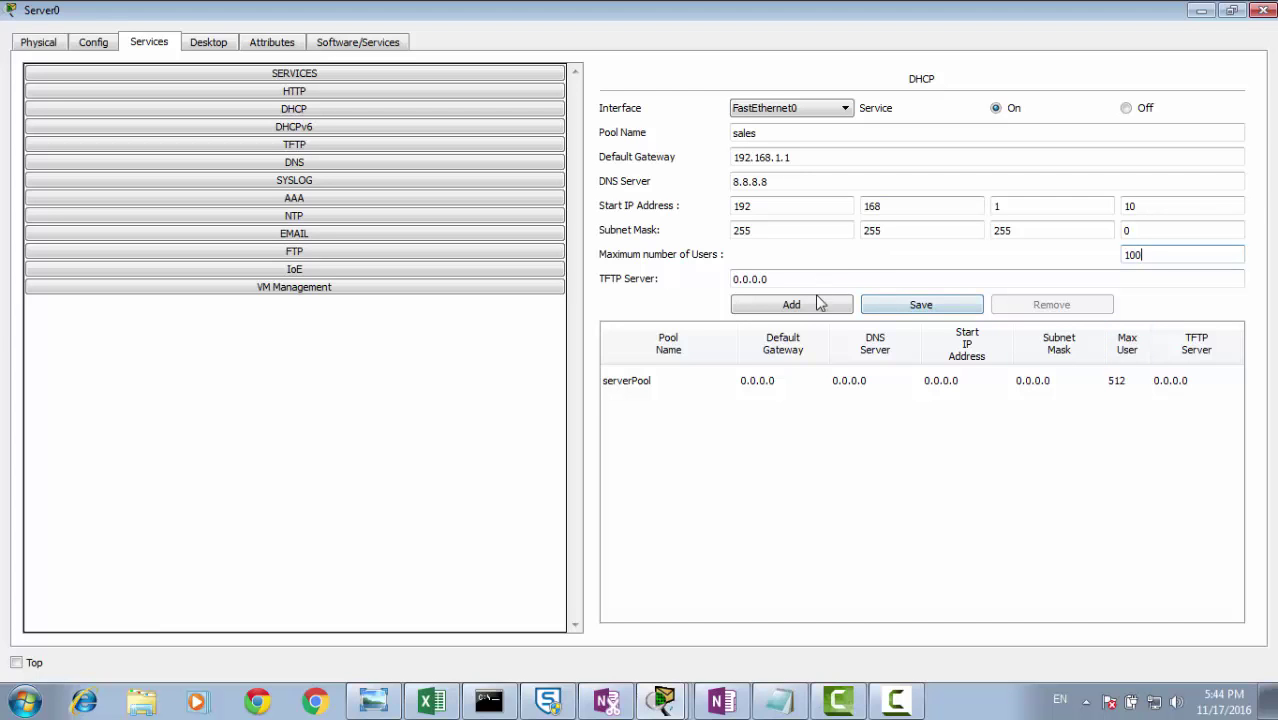
pyautogui.click(916, 316)
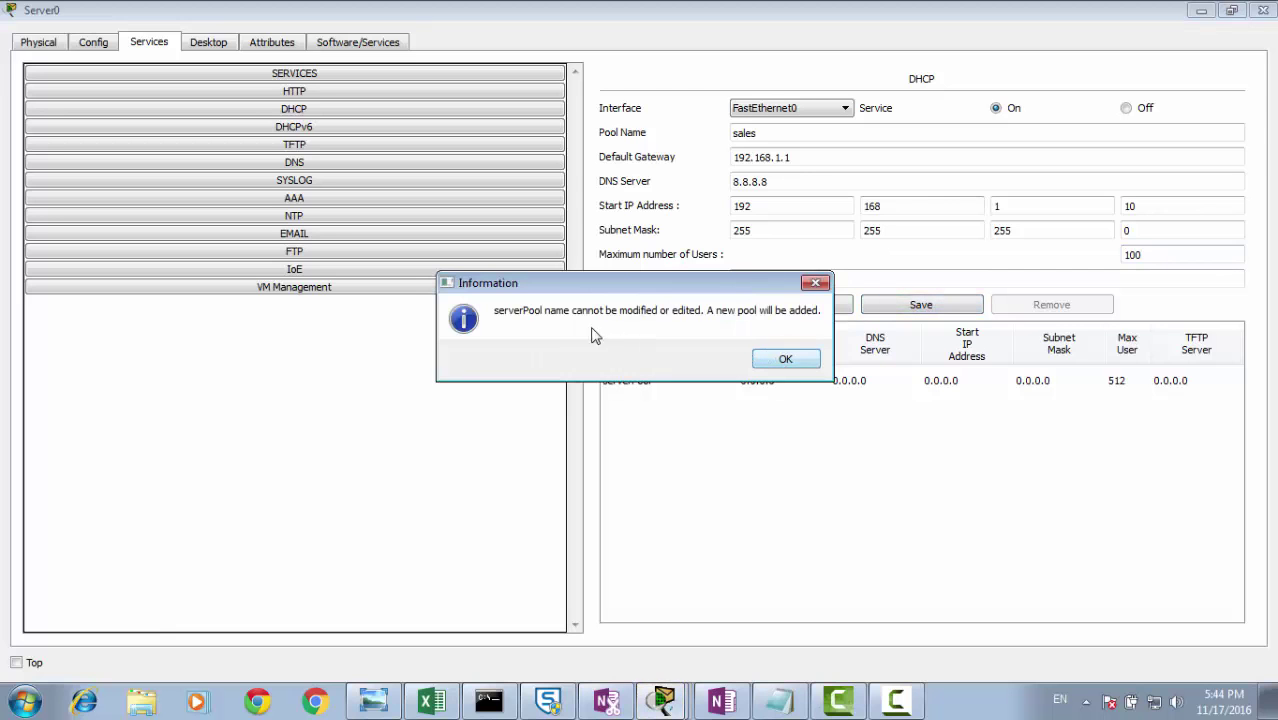
pyautogui.click(776, 359)
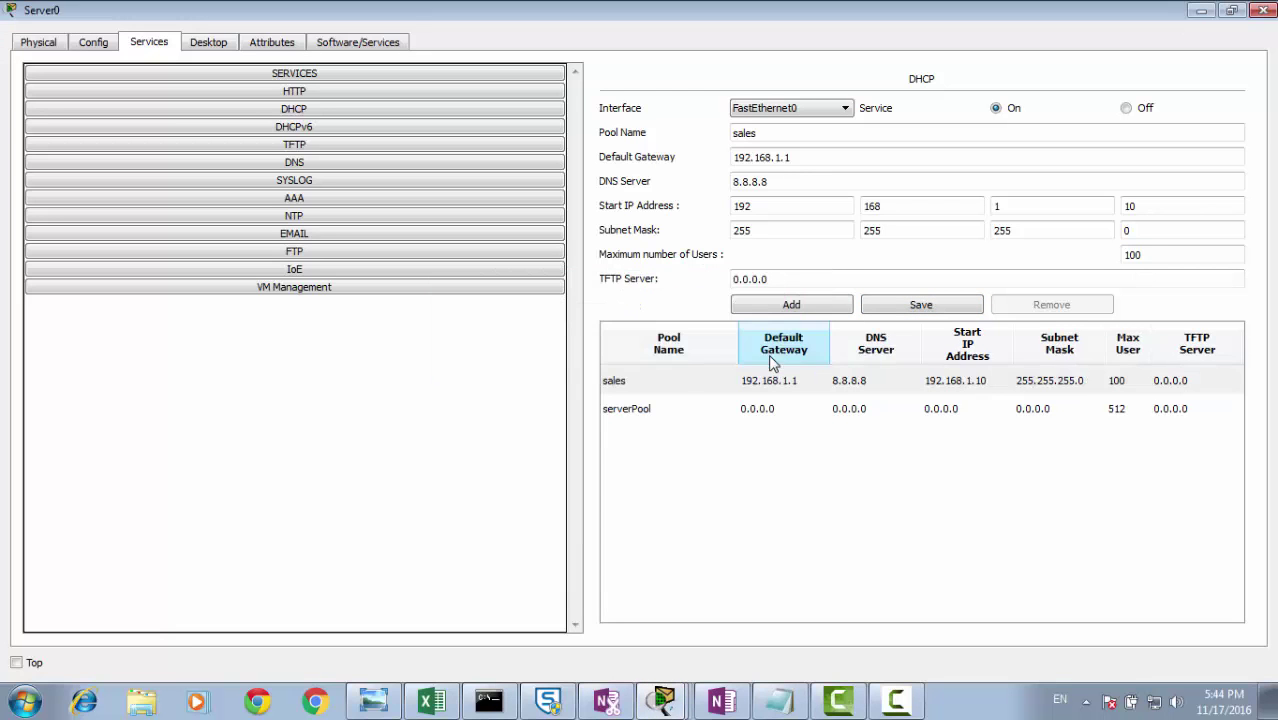
# Remove the sales pool from the server's DHCP pool list.
pyautogui.click(722, 411)
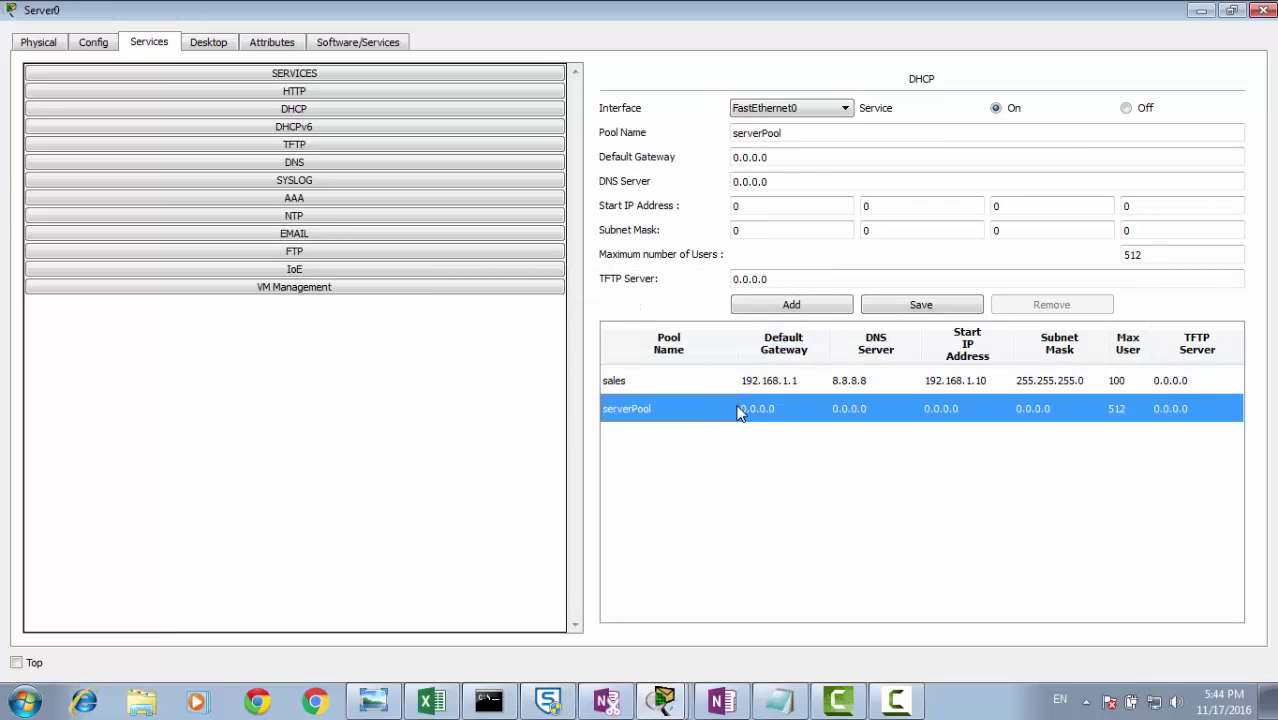
pyautogui.click(757, 381)
pyautogui.click(1075, 306)
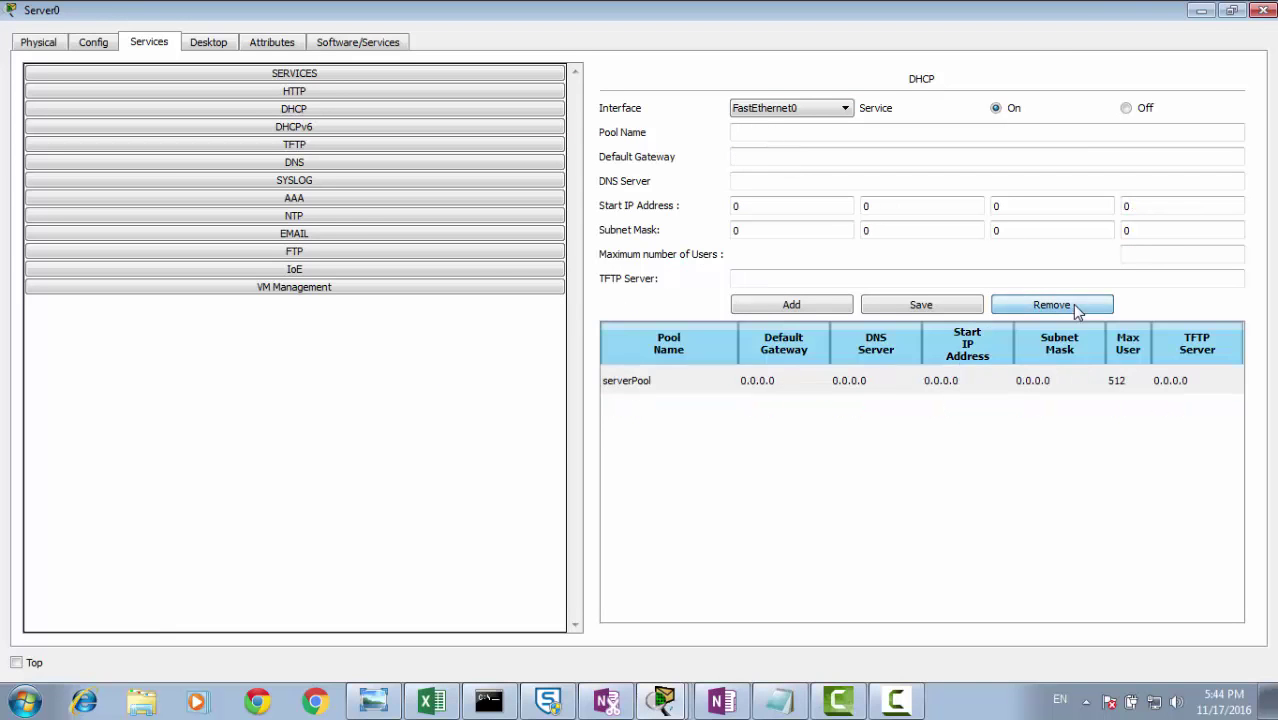
# Set the existing serverPool's default gateway to 192.168.1.1 and its DNS server to 8.8.8.8.
pyautogui.click(900, 381)
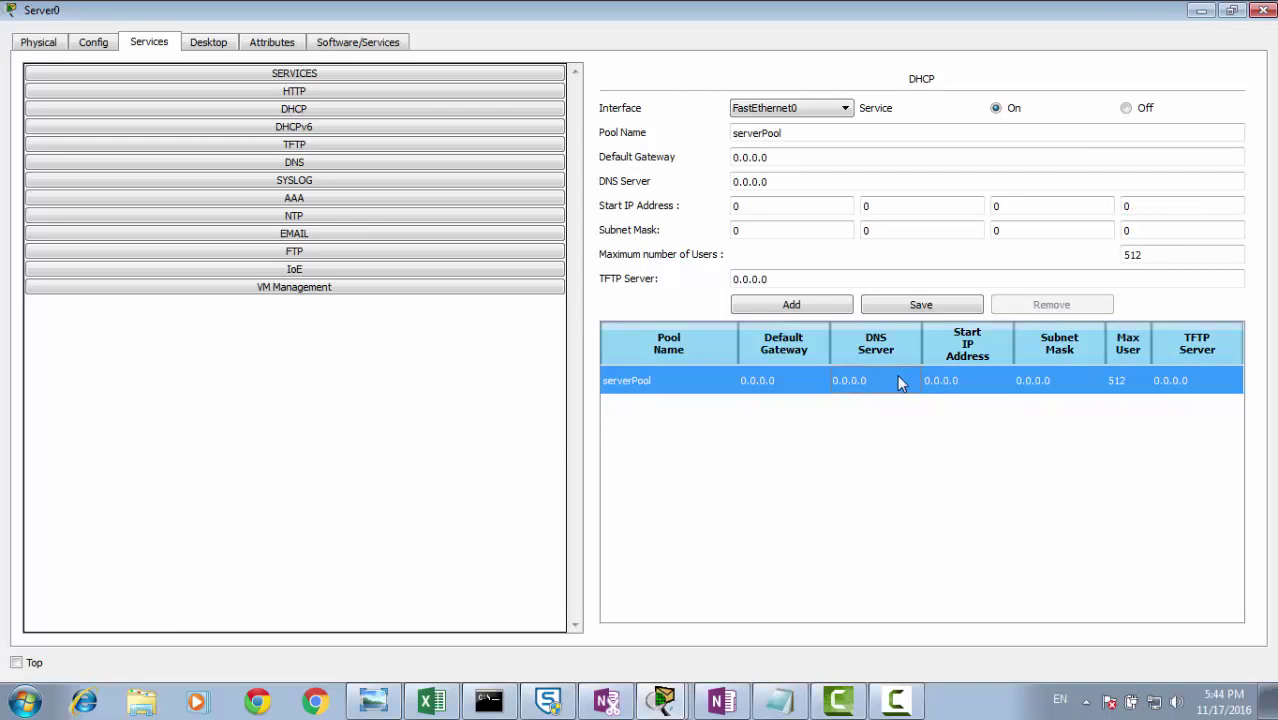
pyautogui.click(782, 133)
pyautogui.doubleClick(785, 160)
pyautogui.write('192.168.1.1')
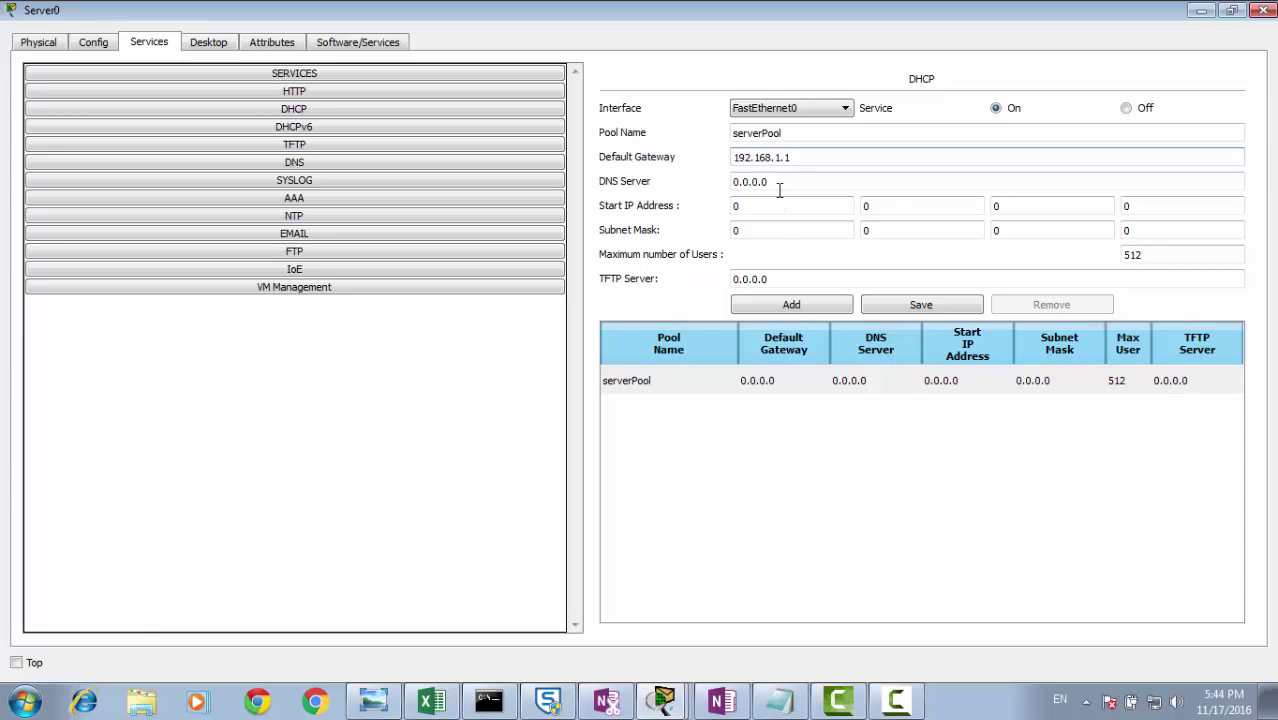
pyautogui.doubleClick(780, 183)
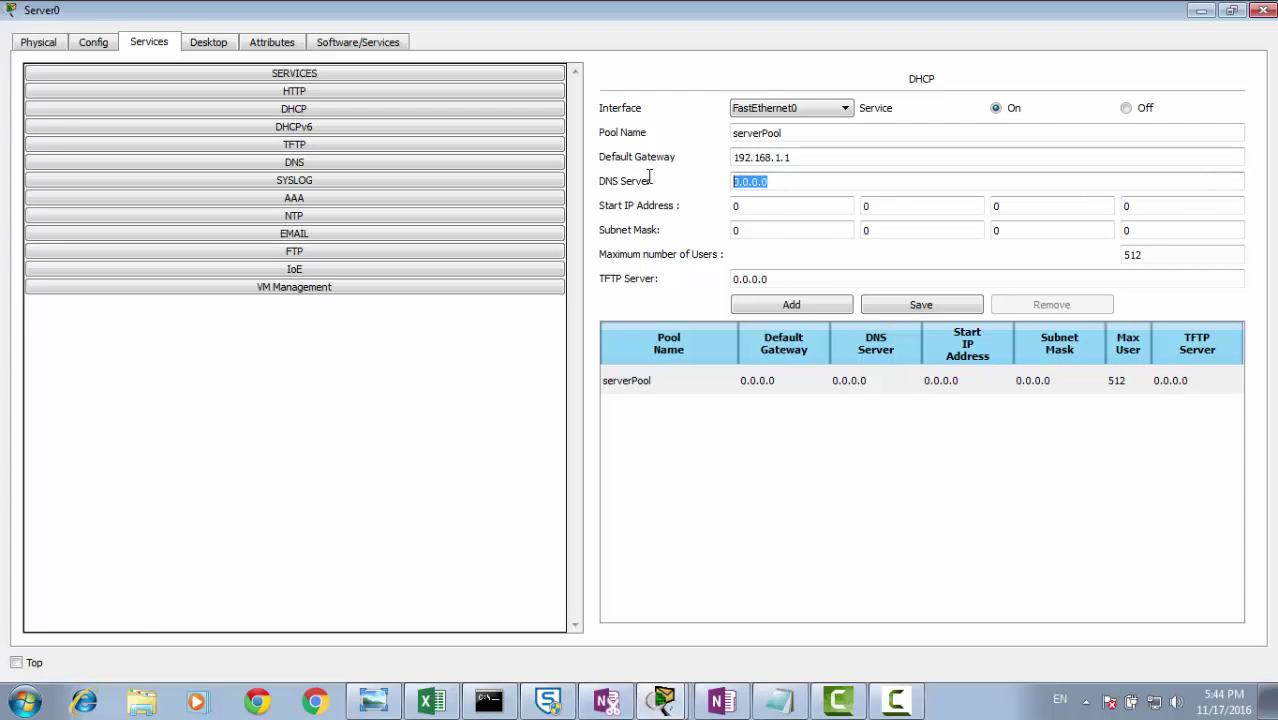
pyautogui.write('8.8.8.8')
# Set serverPool's start IP address to 192.168.1.10.
pyautogui.doubleClick(755, 207)
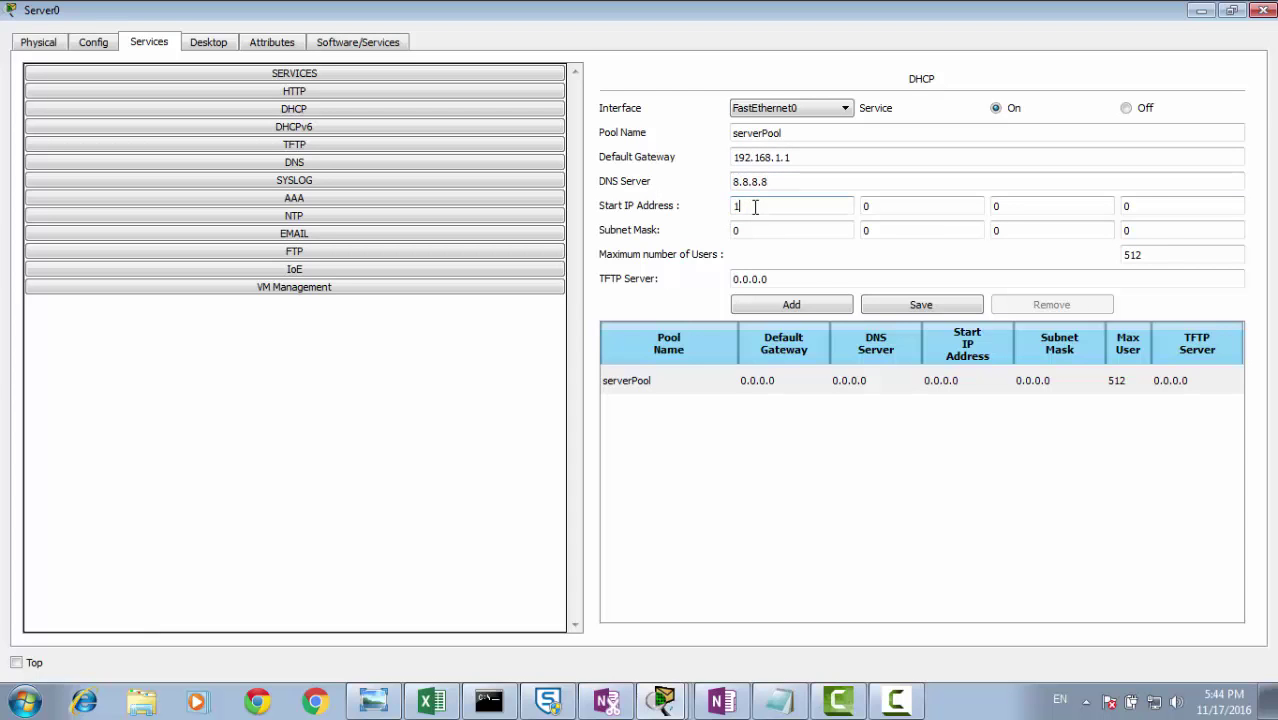
pyautogui.doubleClick(888, 207)
pyautogui.doubleClick(1014, 207)
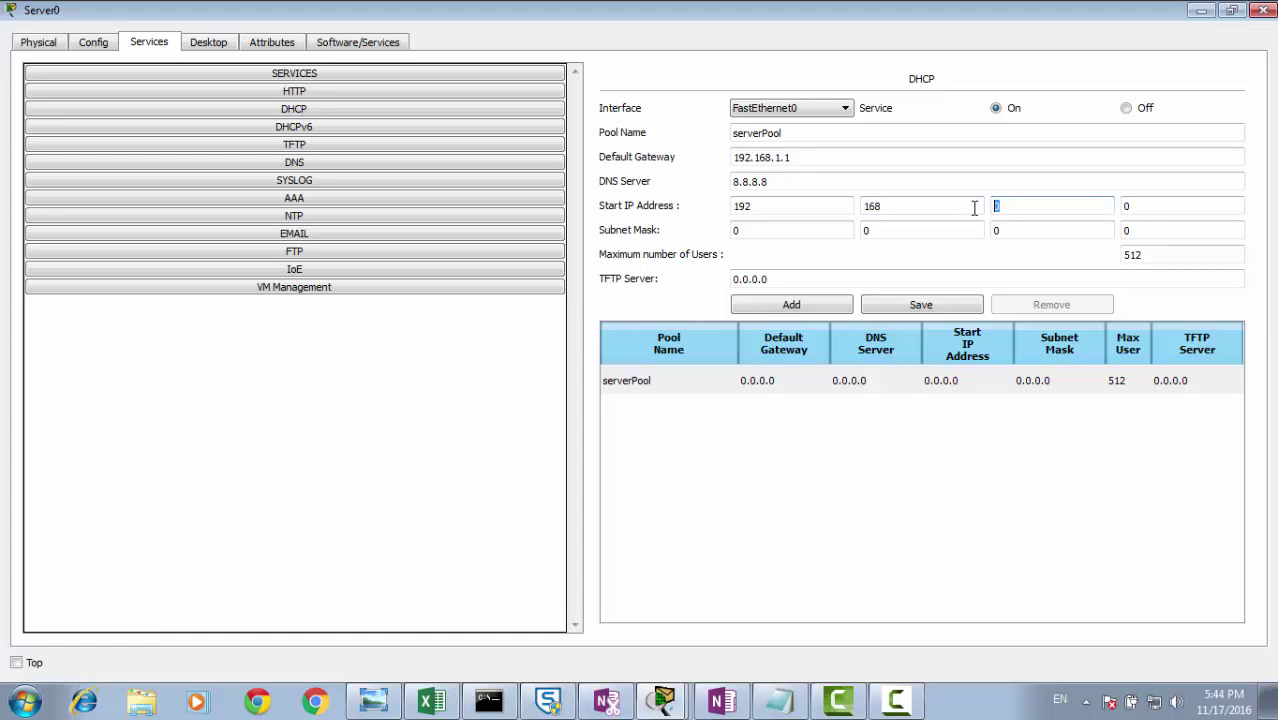
pyautogui.write('1')
pyautogui.doubleClick(1141, 207)
pyautogui.write('10')
# Set serverPool's subnet mask to 255.255.255.0.
pyautogui.click(785, 239)
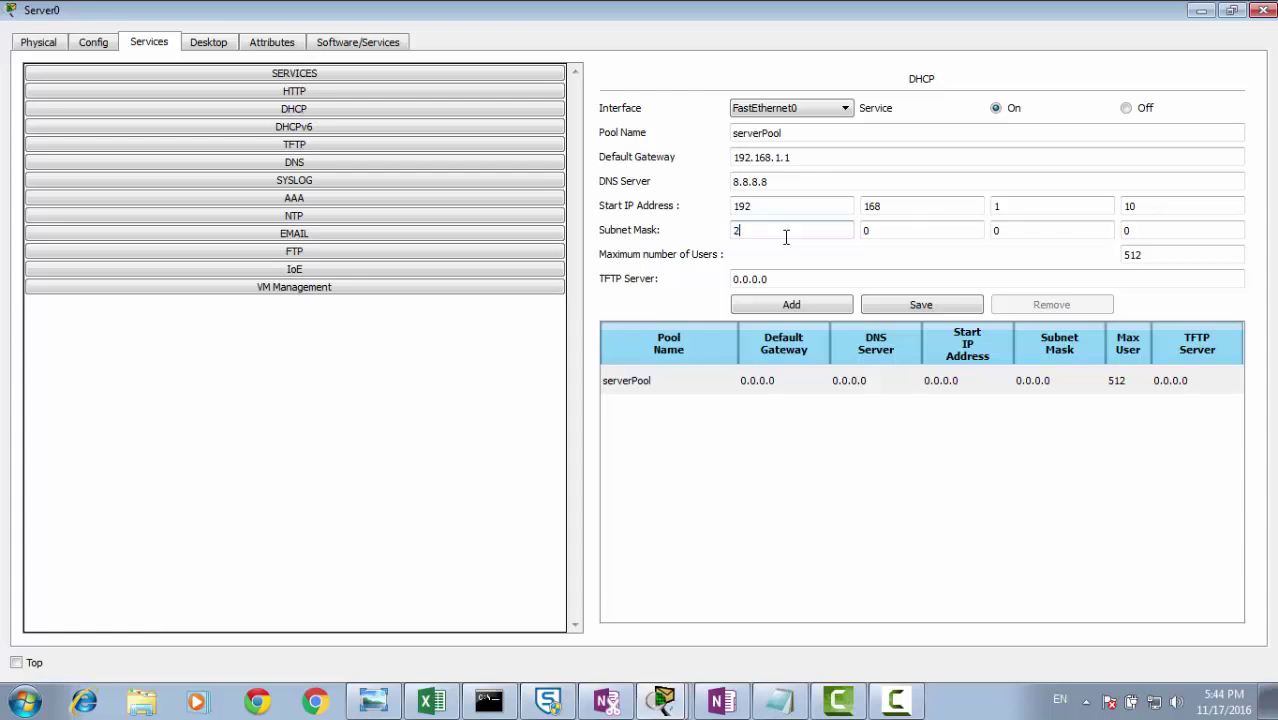
pyautogui.doubleClick(922, 229)
pyautogui.write('255')
pyautogui.doubleClick(998, 229)
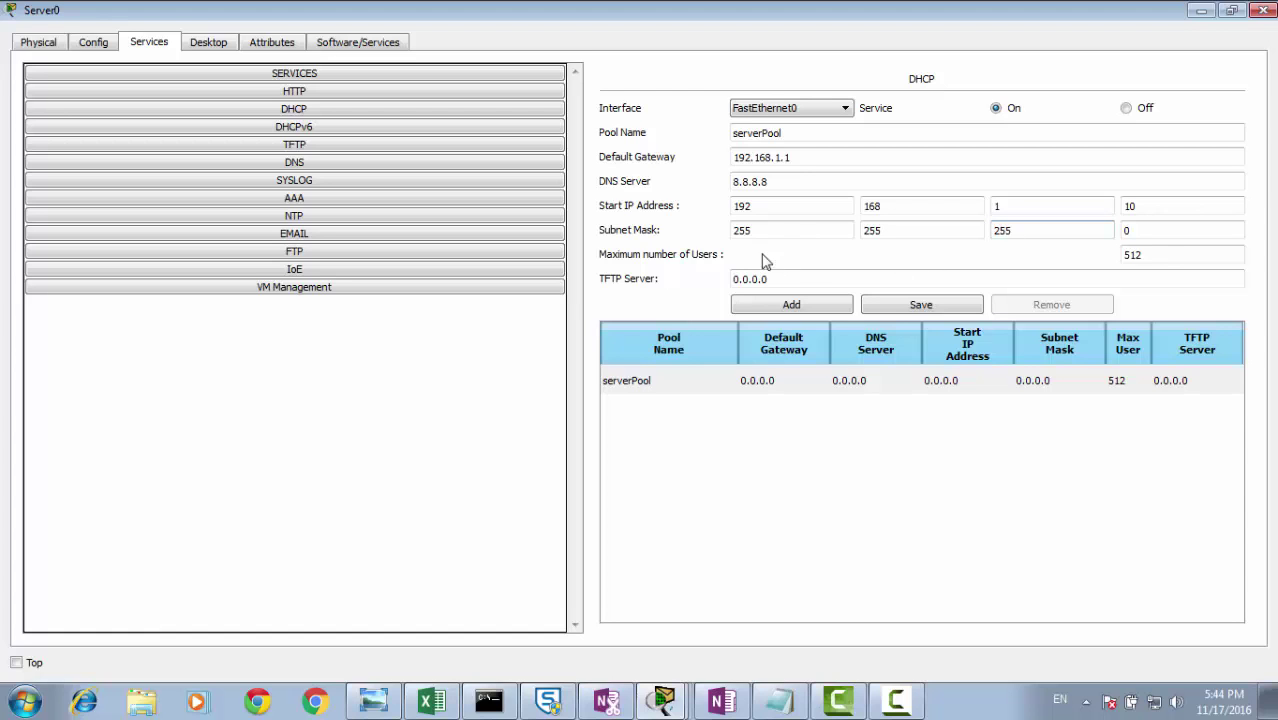
# Limit serverPool to 100 users, save the pool and close the Server0 window.
pyautogui.doubleClick(1135, 255)
pyautogui.write('100')
pyautogui.click(893, 305)
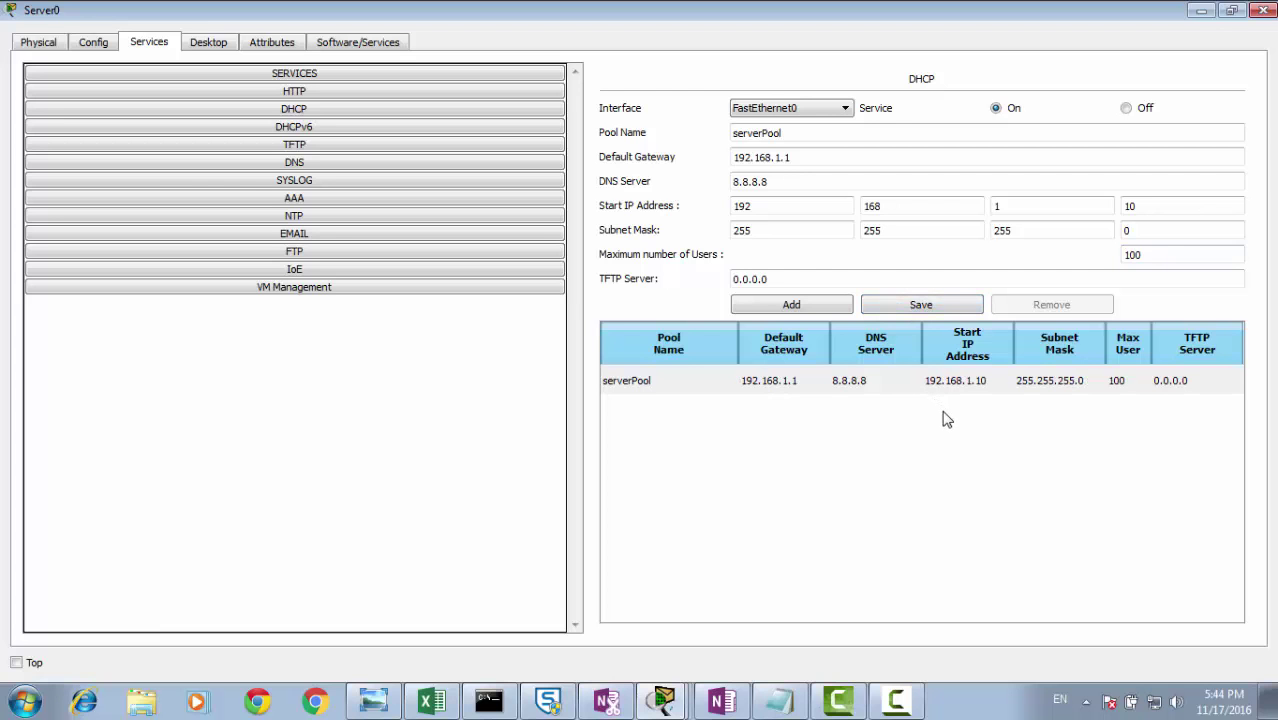
pyautogui.click(1263, 10)
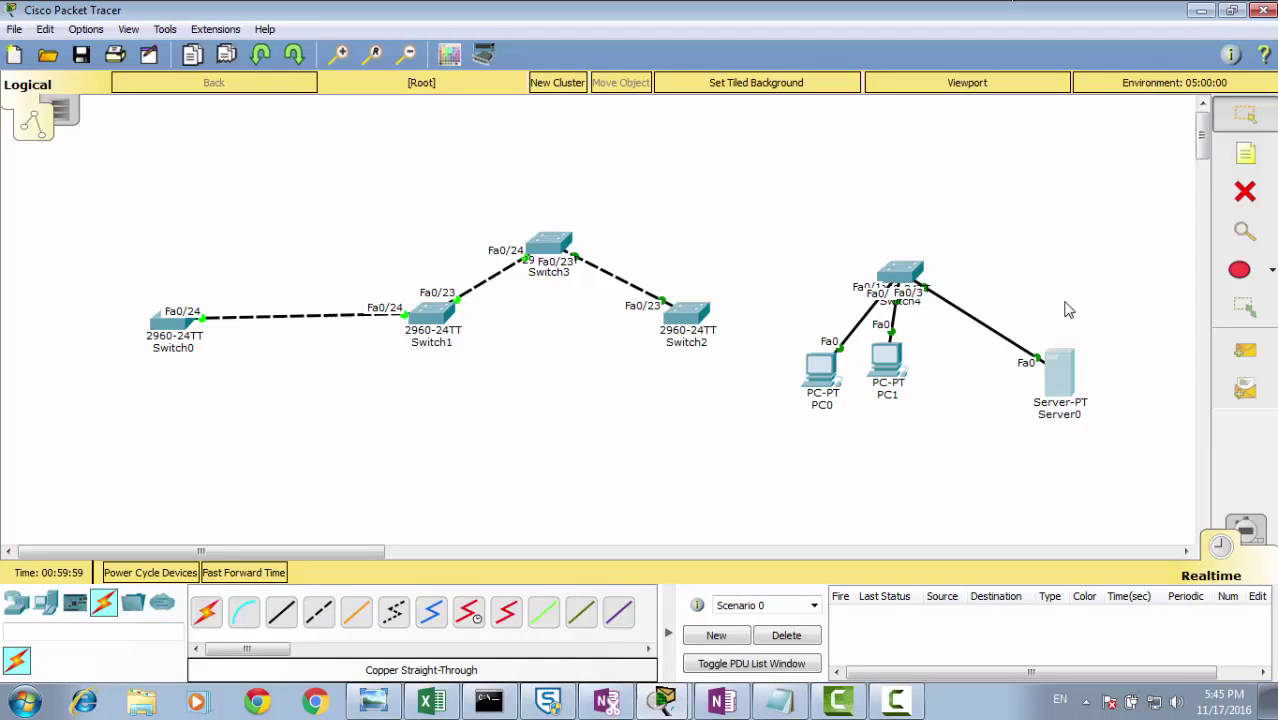
# Give Server0 the static IP address 192.168.1.2, subnet mask 255.255.255.0 and default gateway 192.168.1.1, and close its window.
pyautogui.click(1064, 385)
pyautogui.click(452, 171)
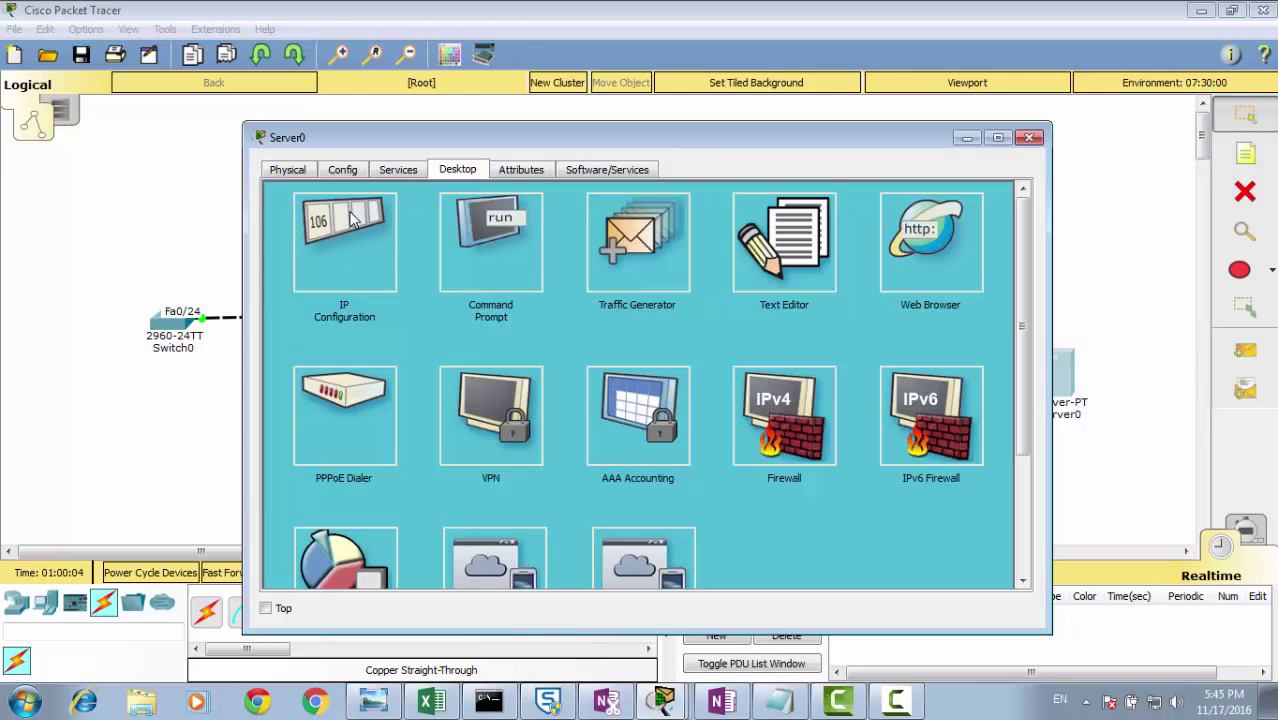
pyautogui.click(350, 222)
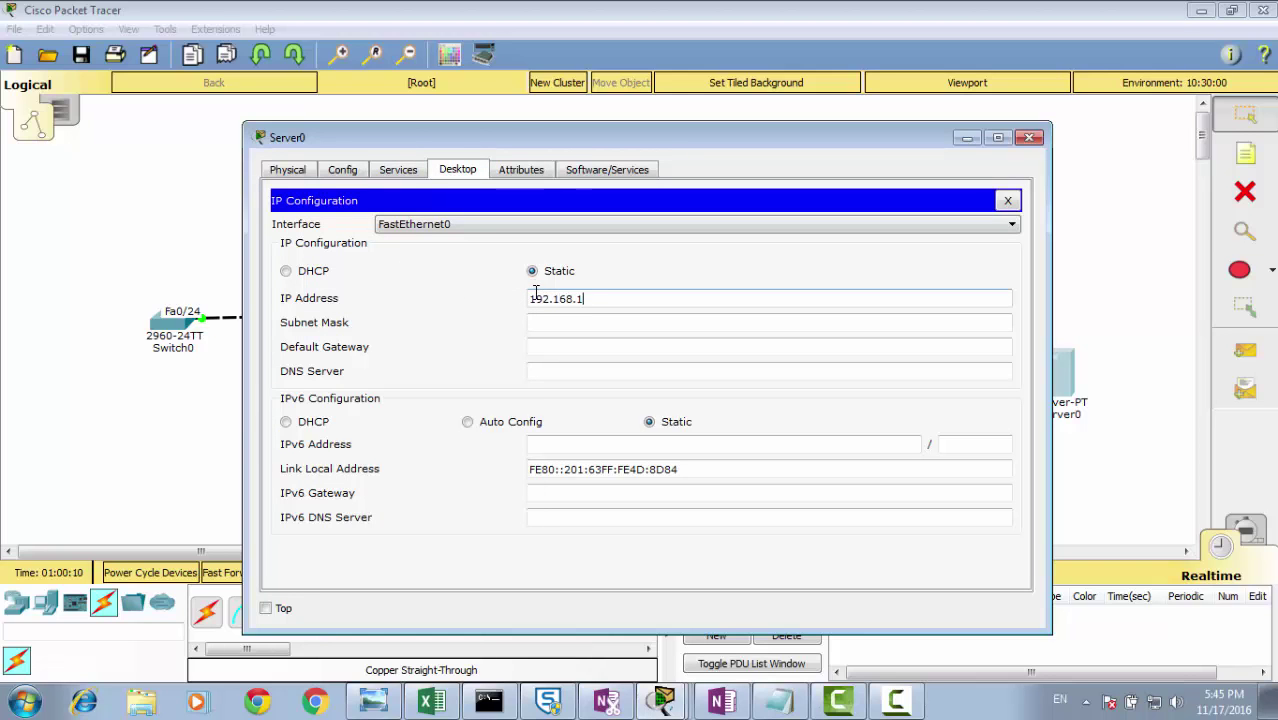
pyautogui.click(536, 326)
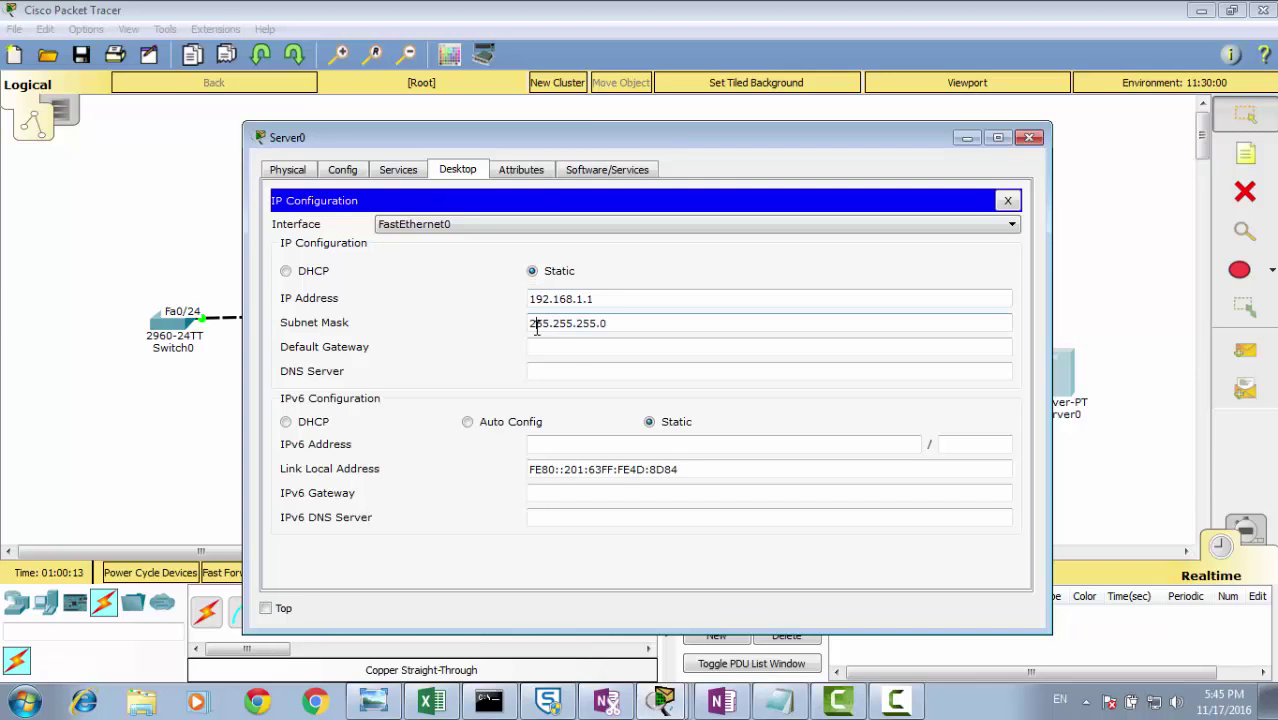
pyautogui.click(562, 346)
pyautogui.click(596, 299)
pyautogui.press('BackSpace')
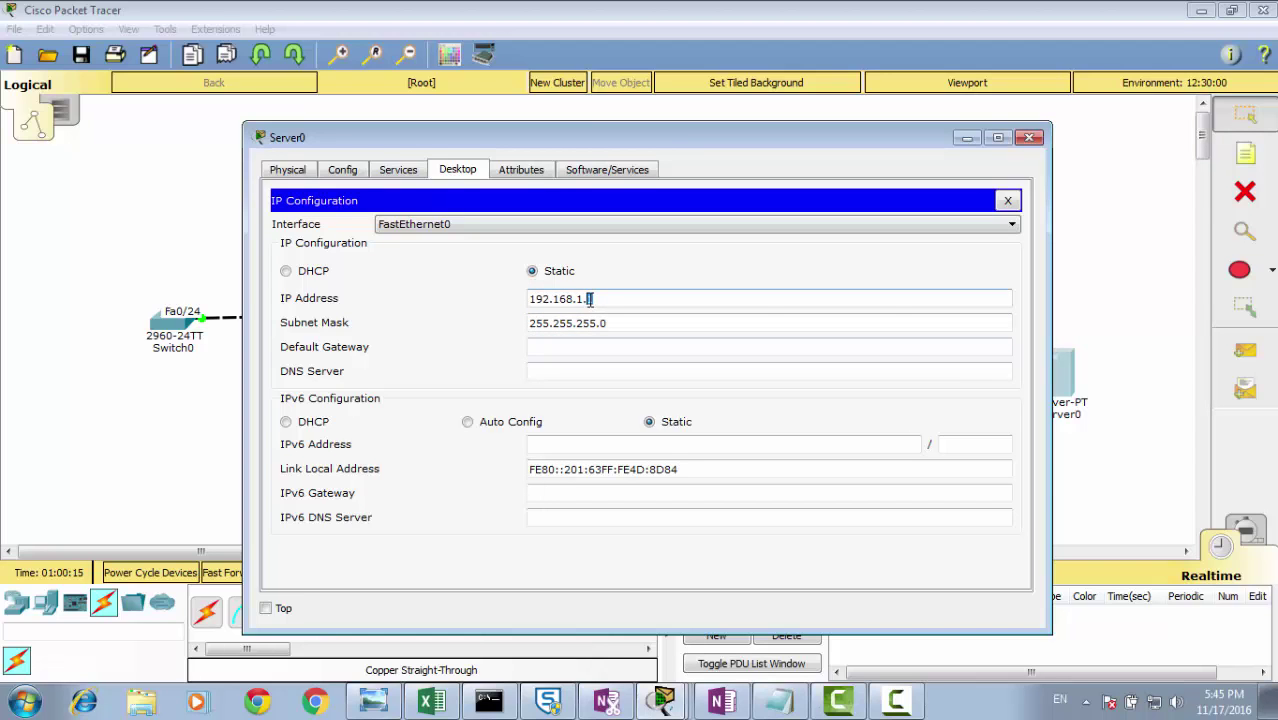
pyautogui.write('2')
pyautogui.click(553, 347)
pyautogui.write('168.1.1')
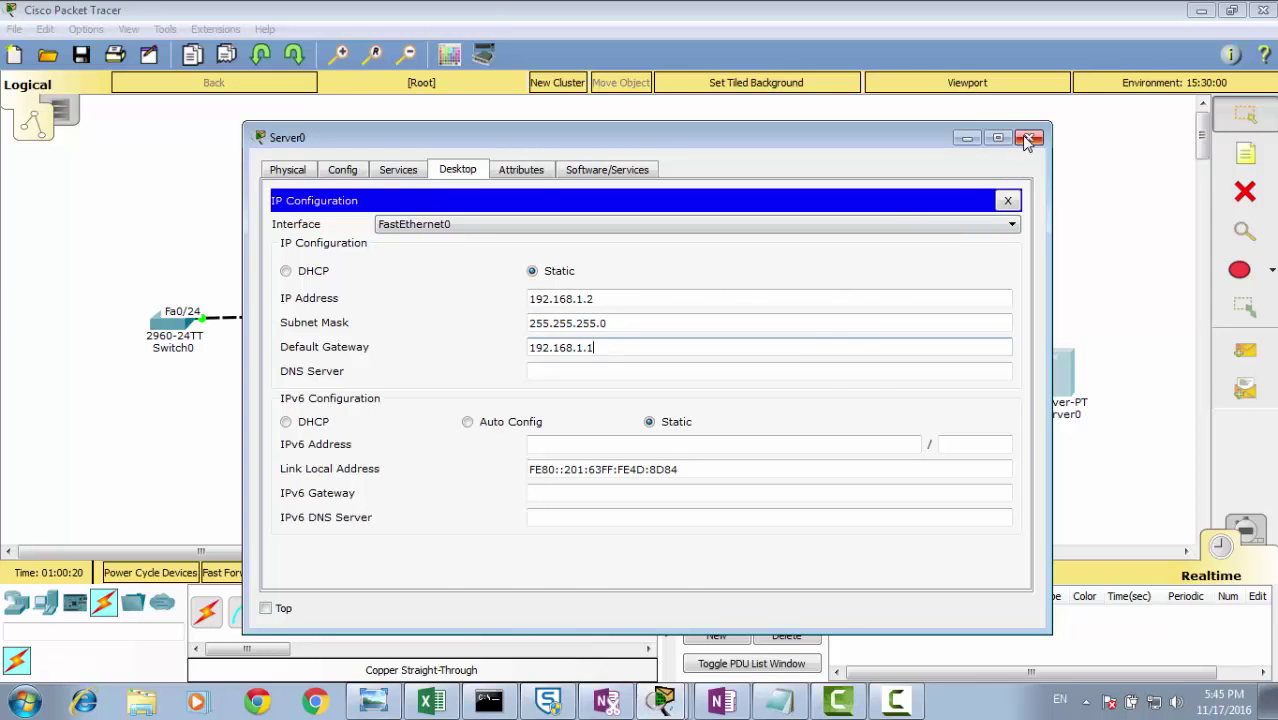
pyautogui.click(1027, 138)
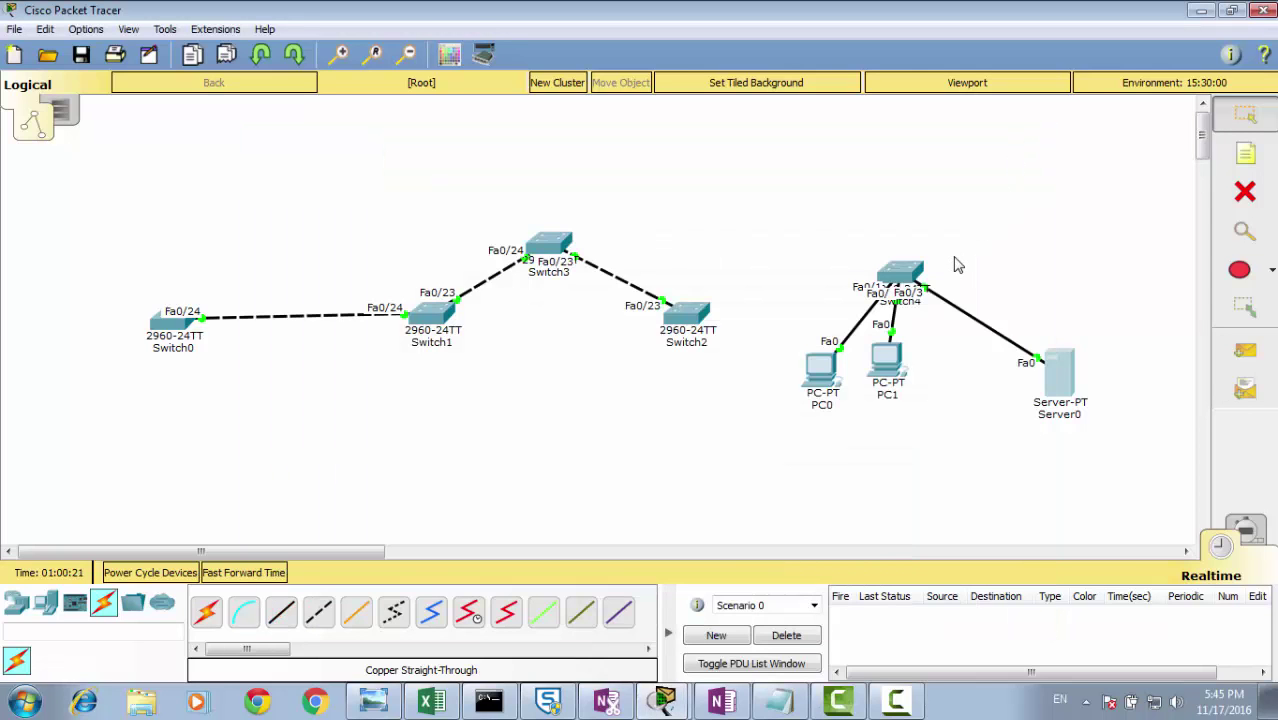
# Set PC0's IP configuration to DHCP so it requests an address, and close its window.
pyautogui.click(820, 368)
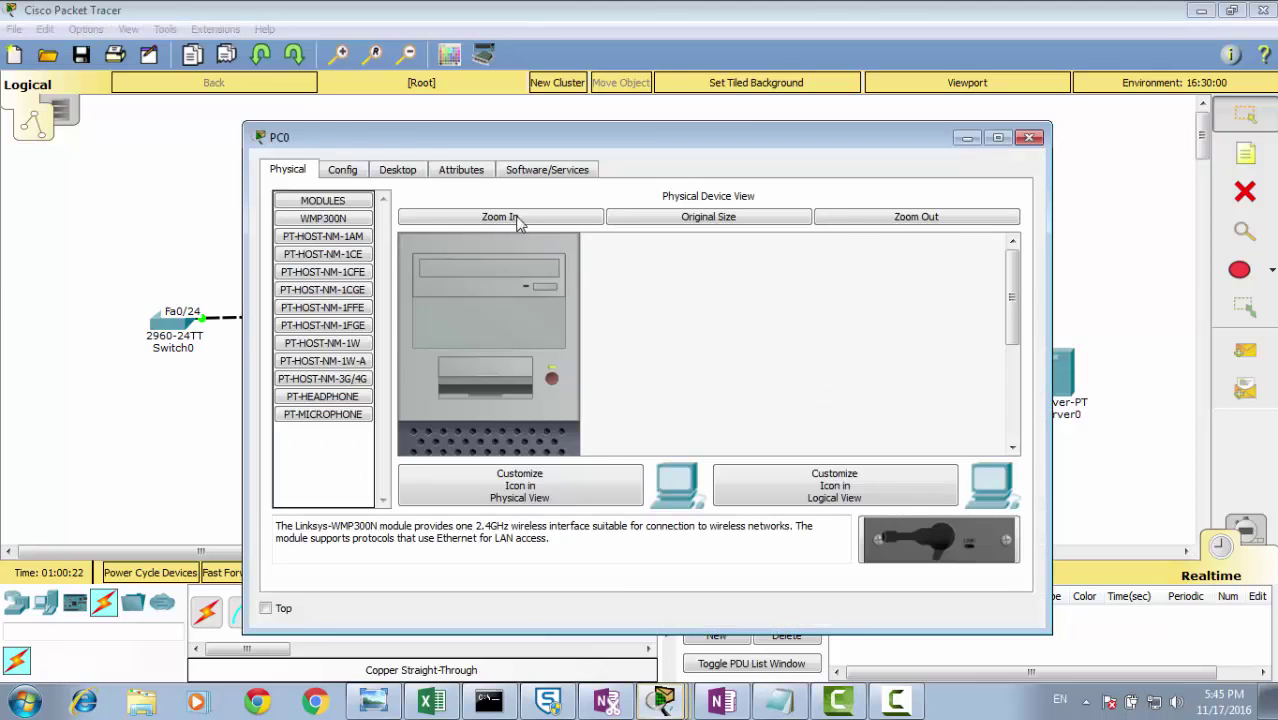
pyautogui.click(408, 172)
pyautogui.click(360, 225)
pyautogui.click(318, 256)
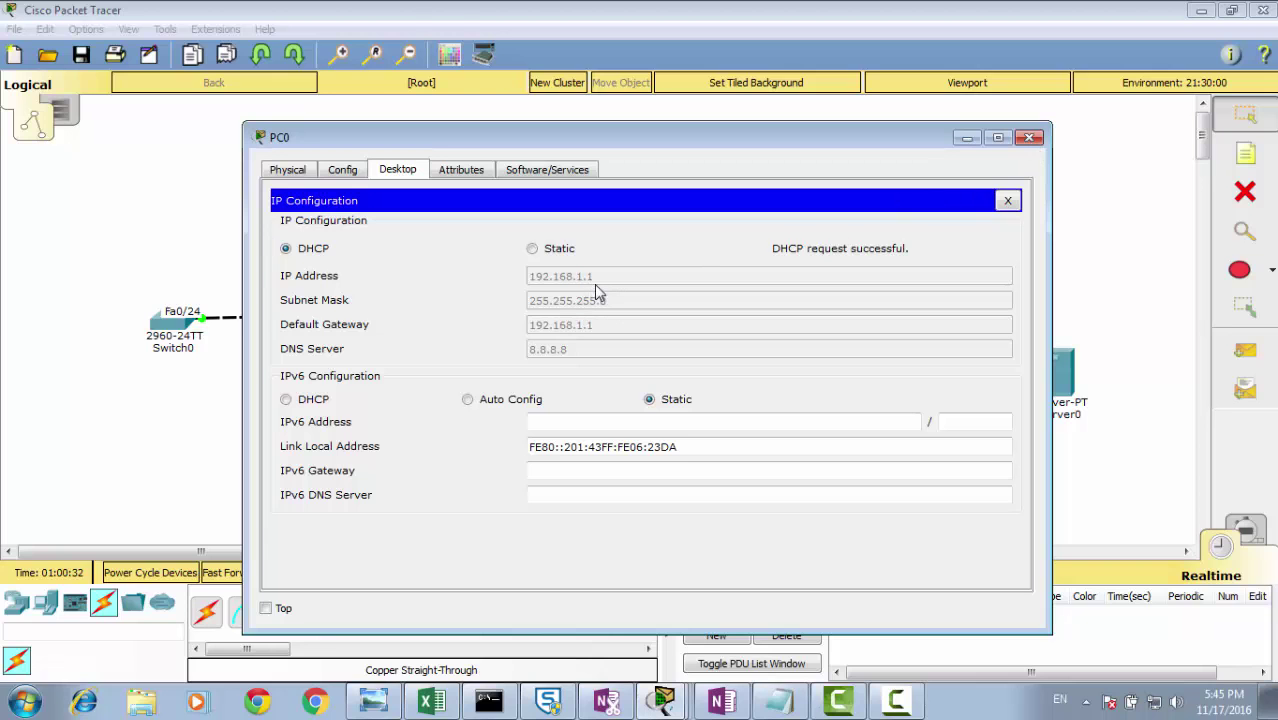
pyautogui.click(1029, 137)
# Set PC1's IP configuration to DHCP so it requests an address, and close its window.
pyautogui.click(887, 366)
pyautogui.click(396, 172)
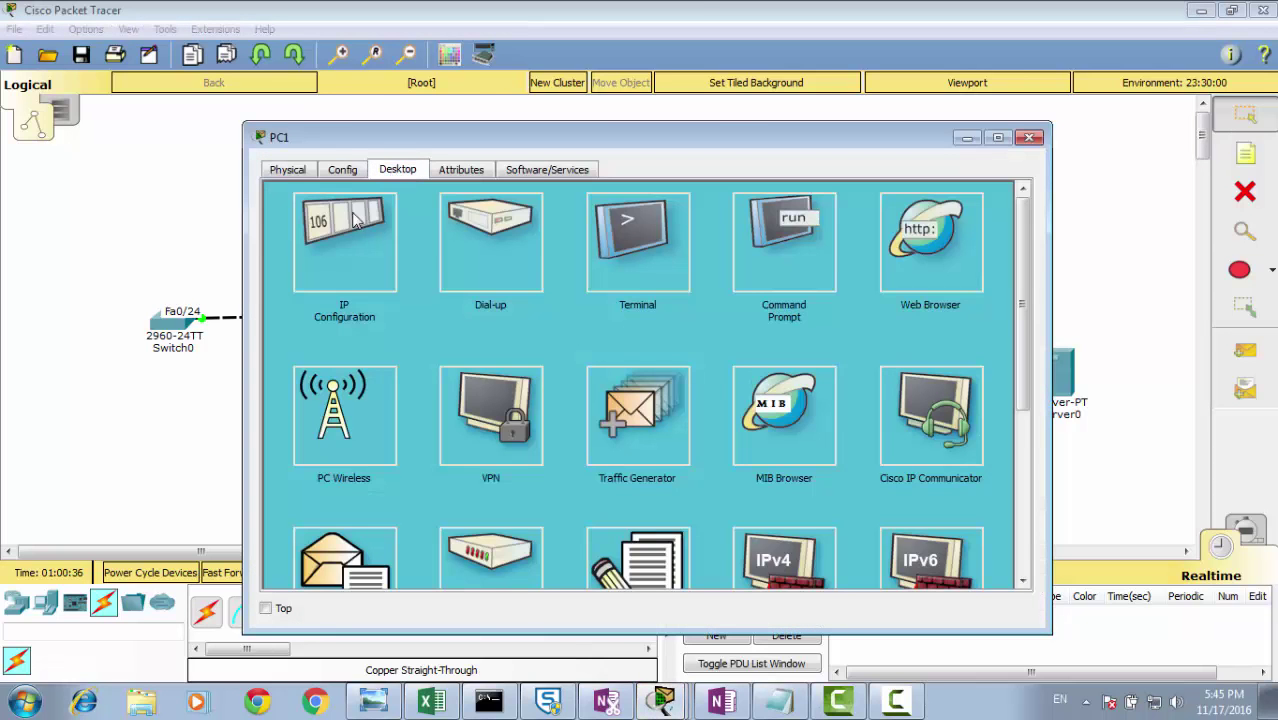
pyautogui.click(355, 224)
pyautogui.click(323, 252)
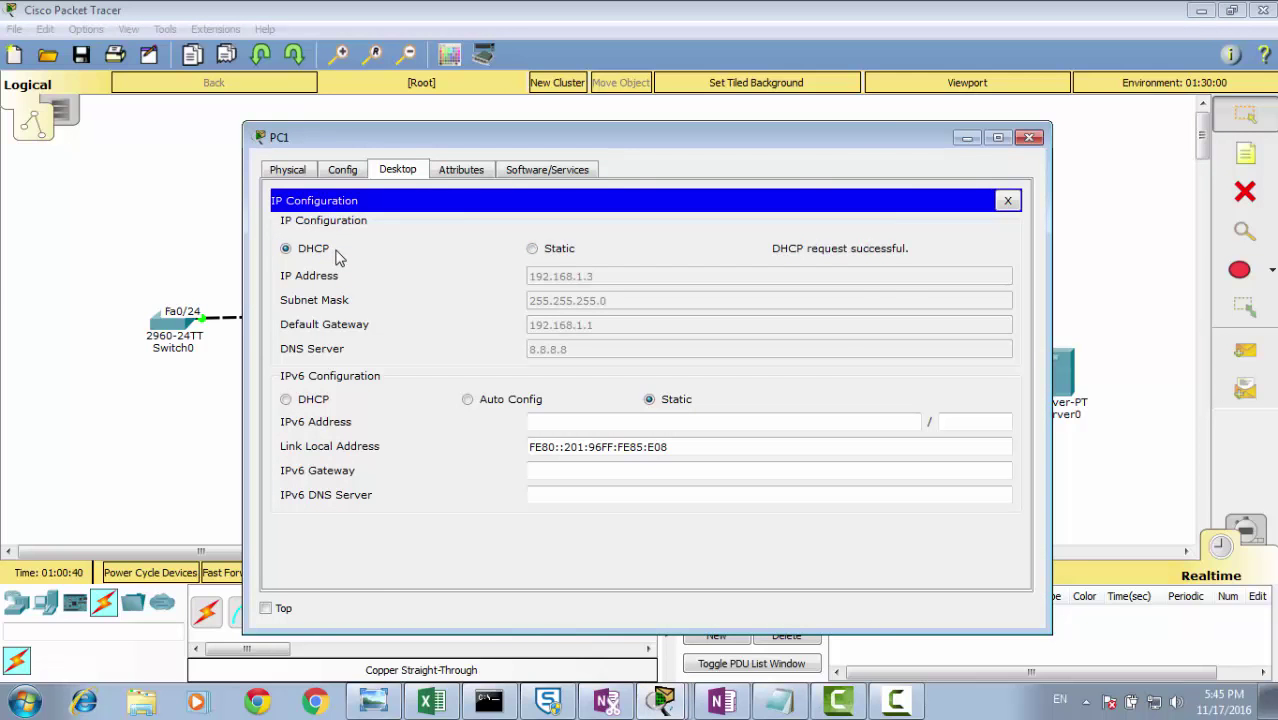
pyautogui.click(1029, 137)
# Set the start IP address of Server0's DHCP pool serverPool to 192.168.1.10, save the pool and close the window.
pyautogui.click(1056, 364)
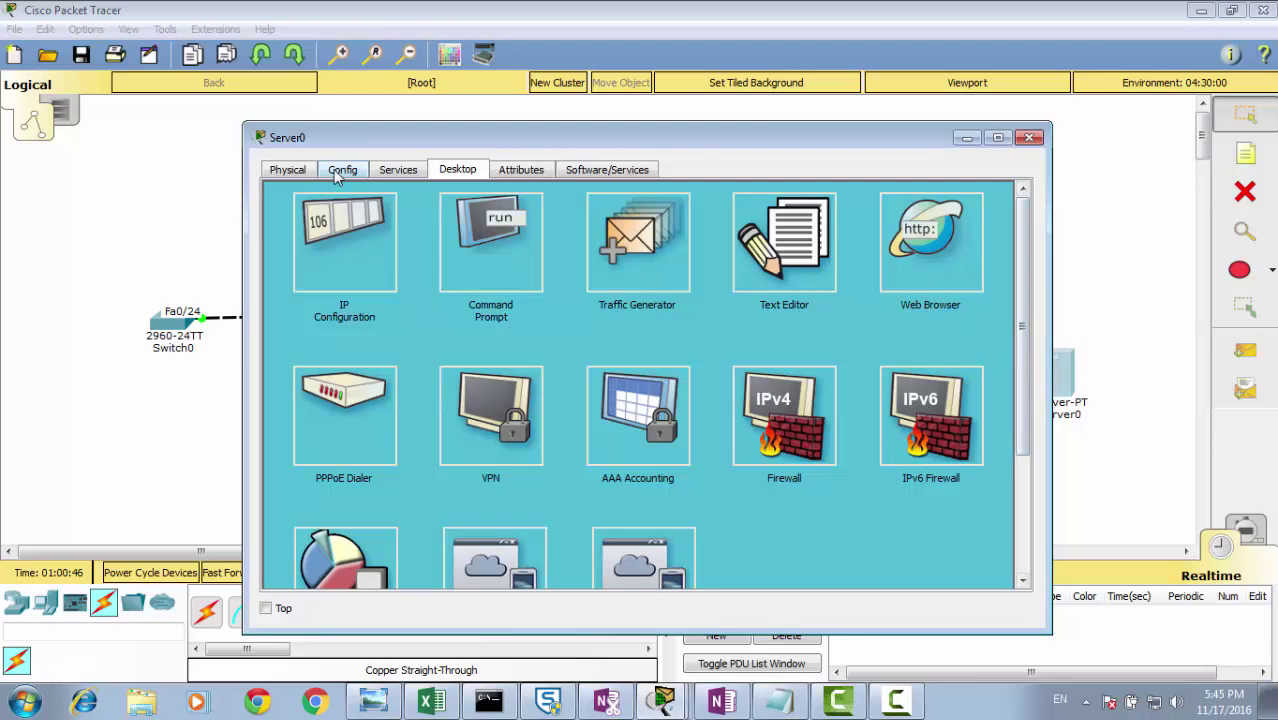
pyautogui.click(392, 172)
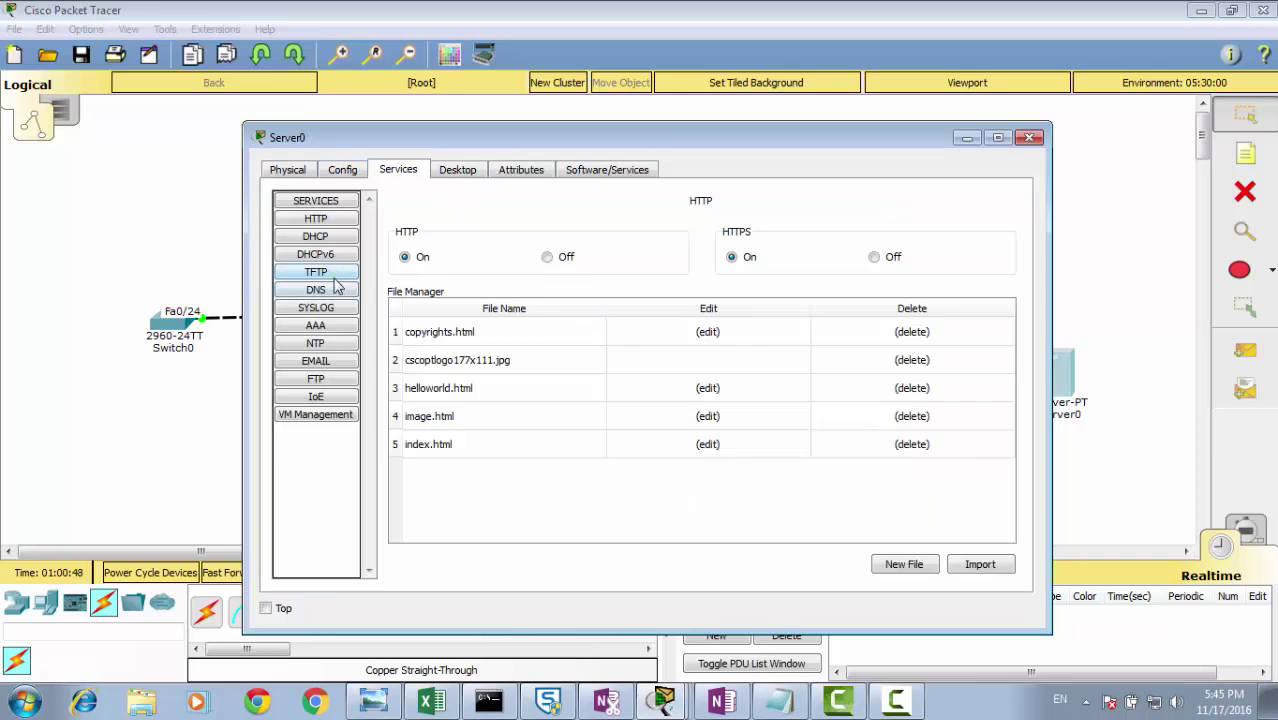
pyautogui.click(326, 240)
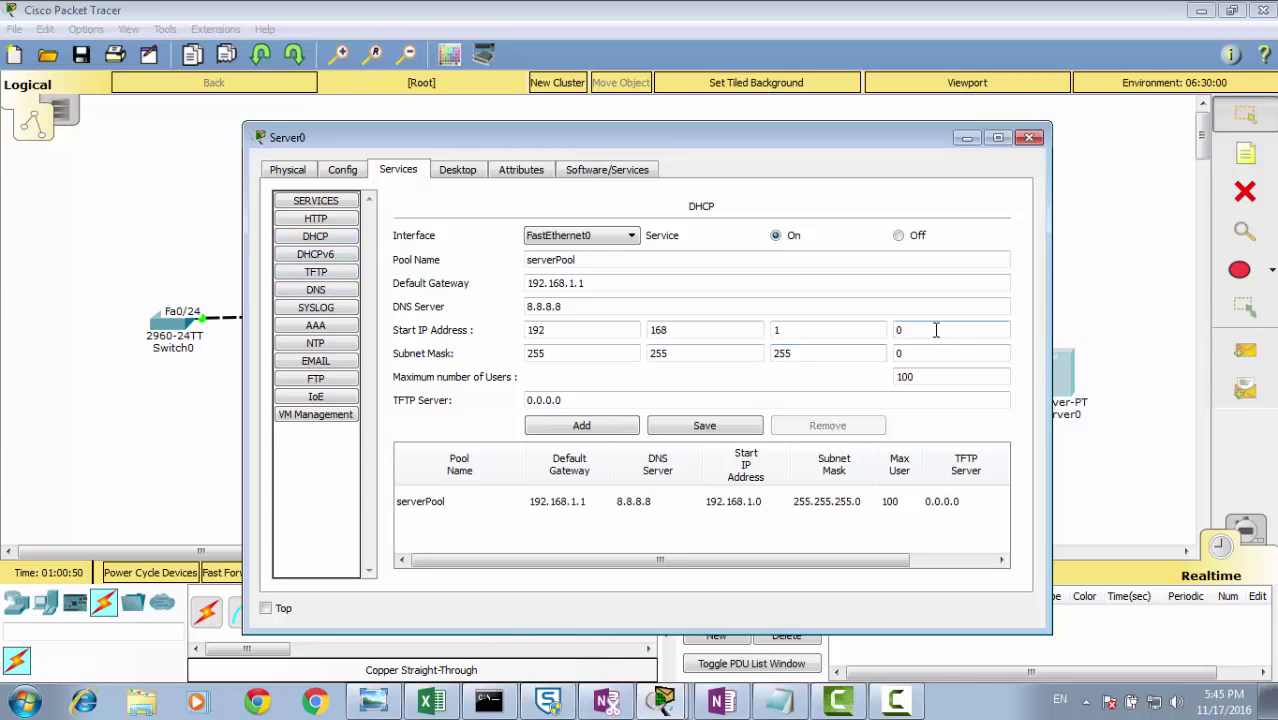
pyautogui.doubleClick(897, 330)
pyautogui.write('10')
pyautogui.click(695, 428)
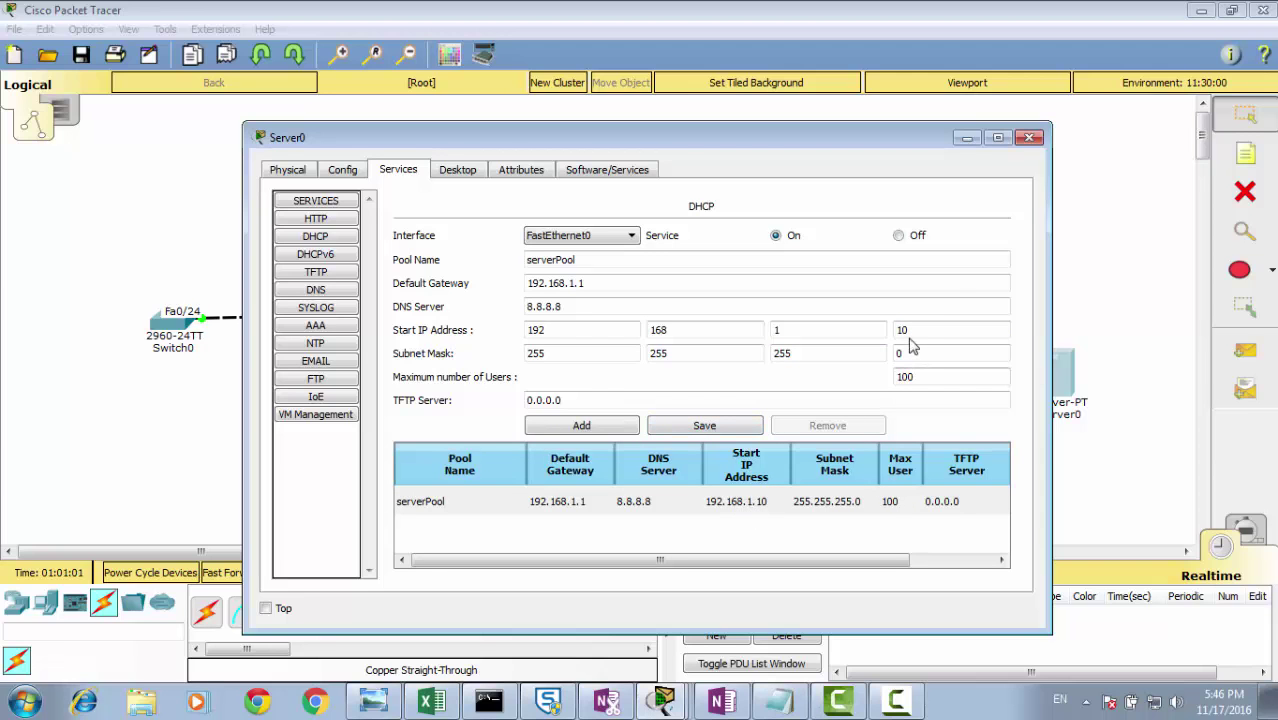
pyautogui.click(1030, 138)
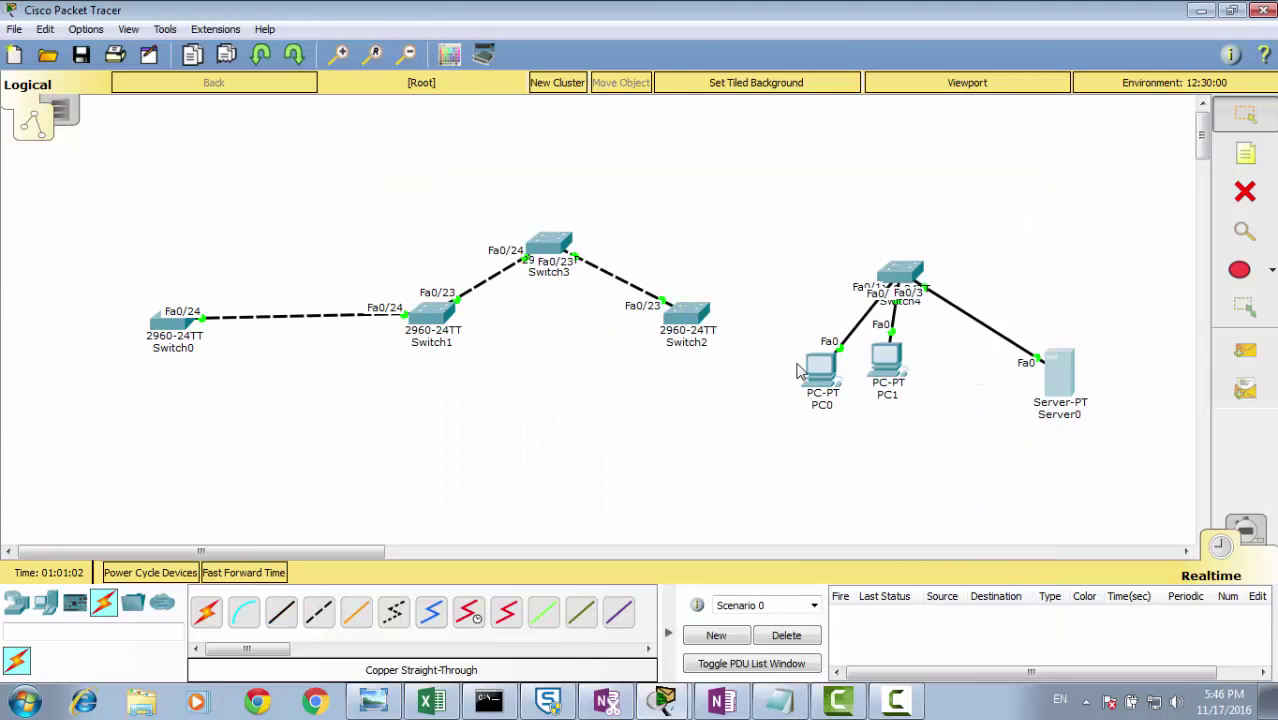
# Renew PC0's address from the updated pool by switching it to static and back to DHCP, and close its window.
pyautogui.click(806, 370)
pyautogui.click(376, 222)
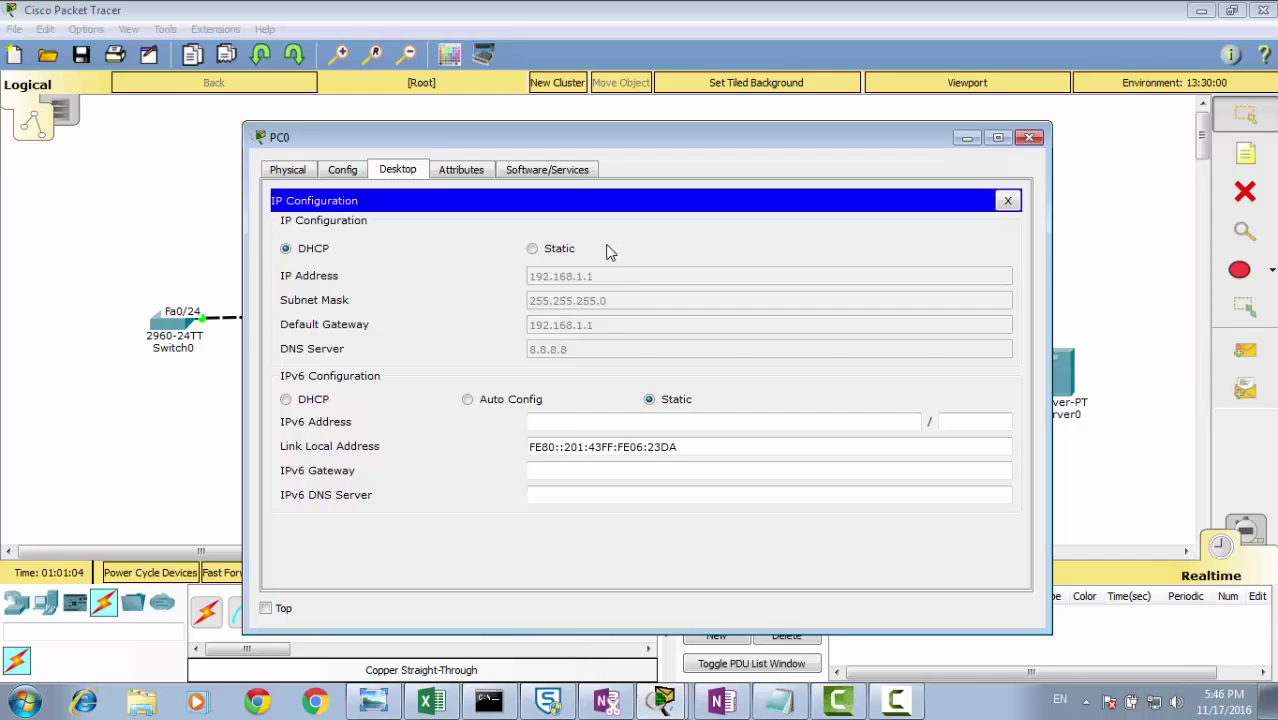
pyautogui.click(560, 250)
pyautogui.click(312, 250)
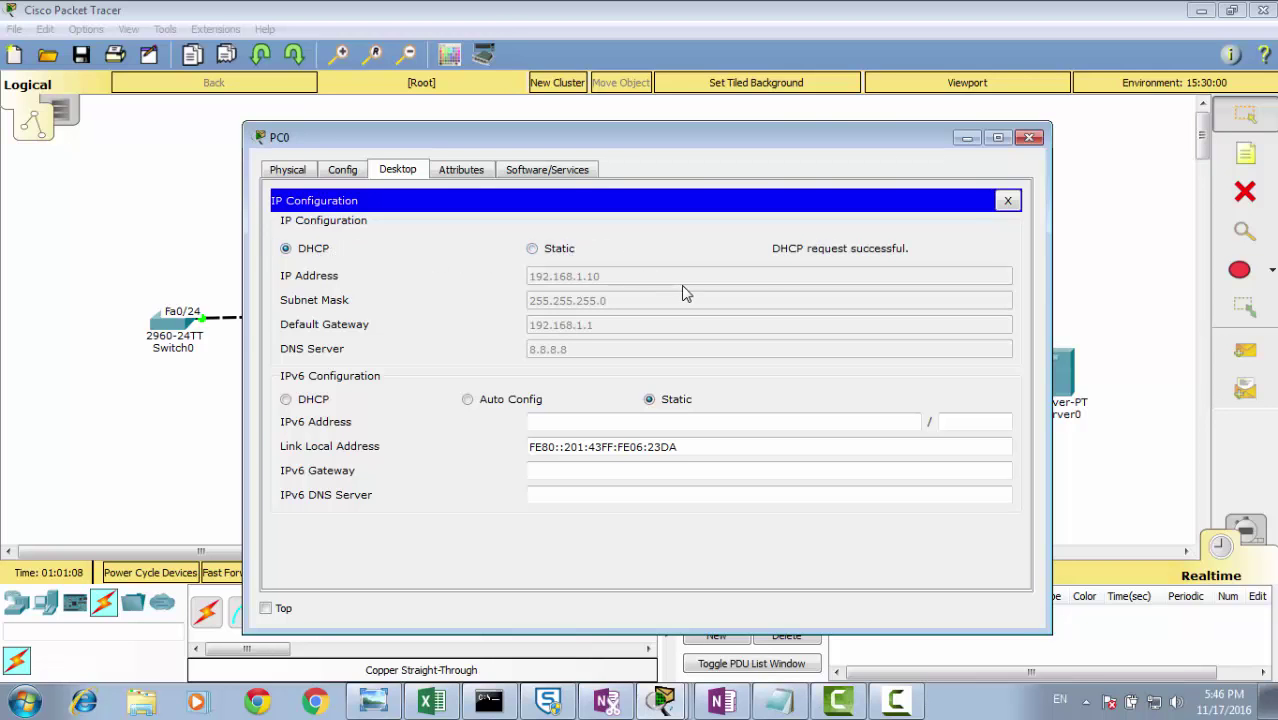
pyautogui.click(1030, 138)
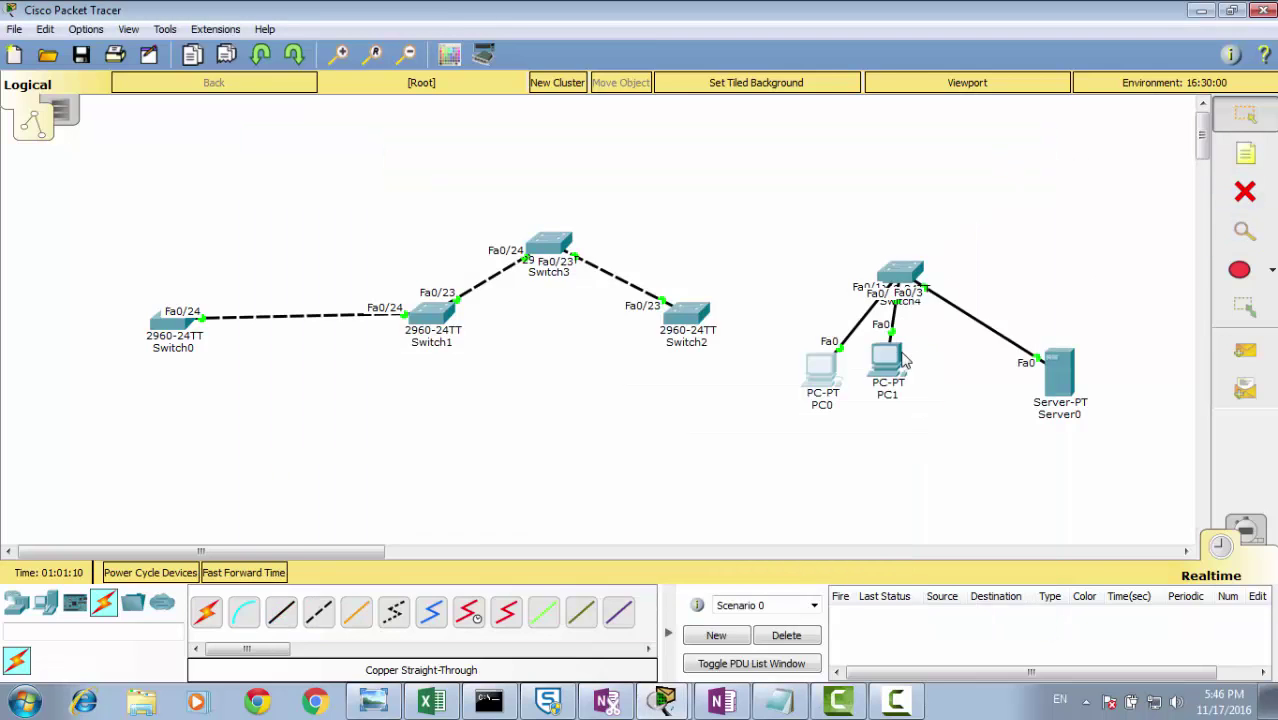
# Renew PC1's address from the updated pool by switching it to static and back to DHCP, and close its window.
pyautogui.click(900, 358)
pyautogui.click(338, 226)
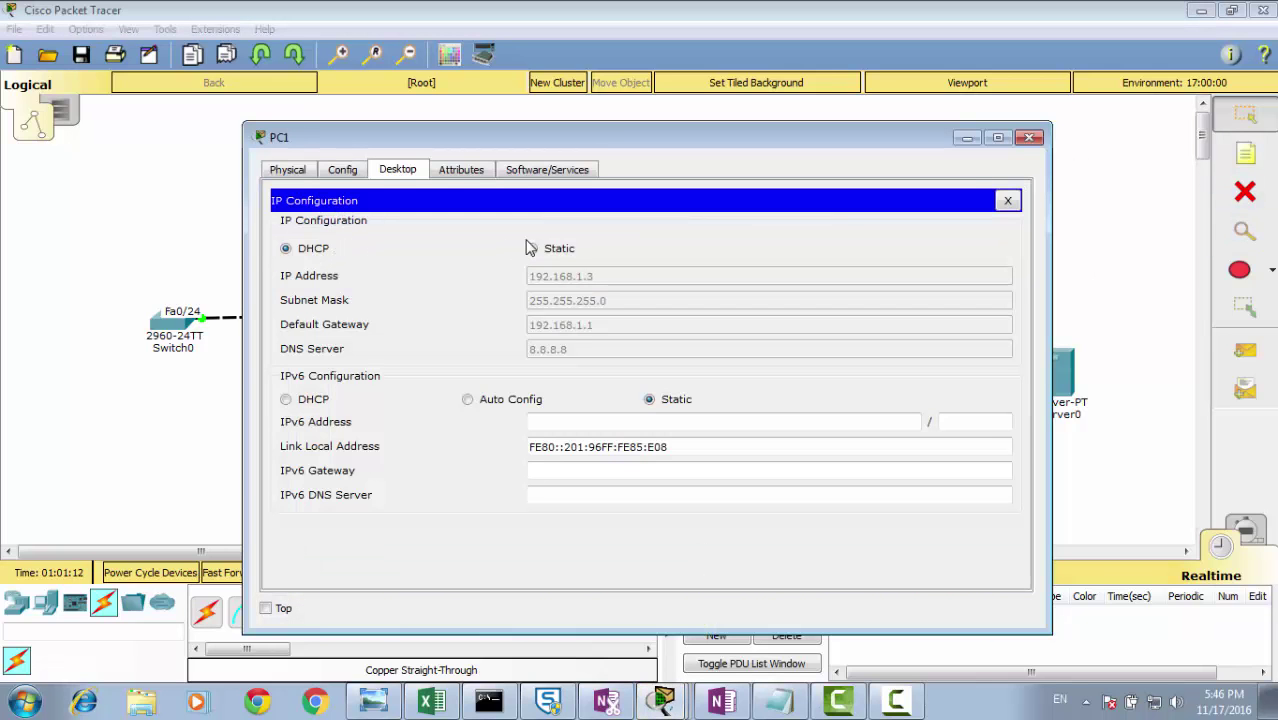
pyautogui.click(531, 248)
pyautogui.click(318, 252)
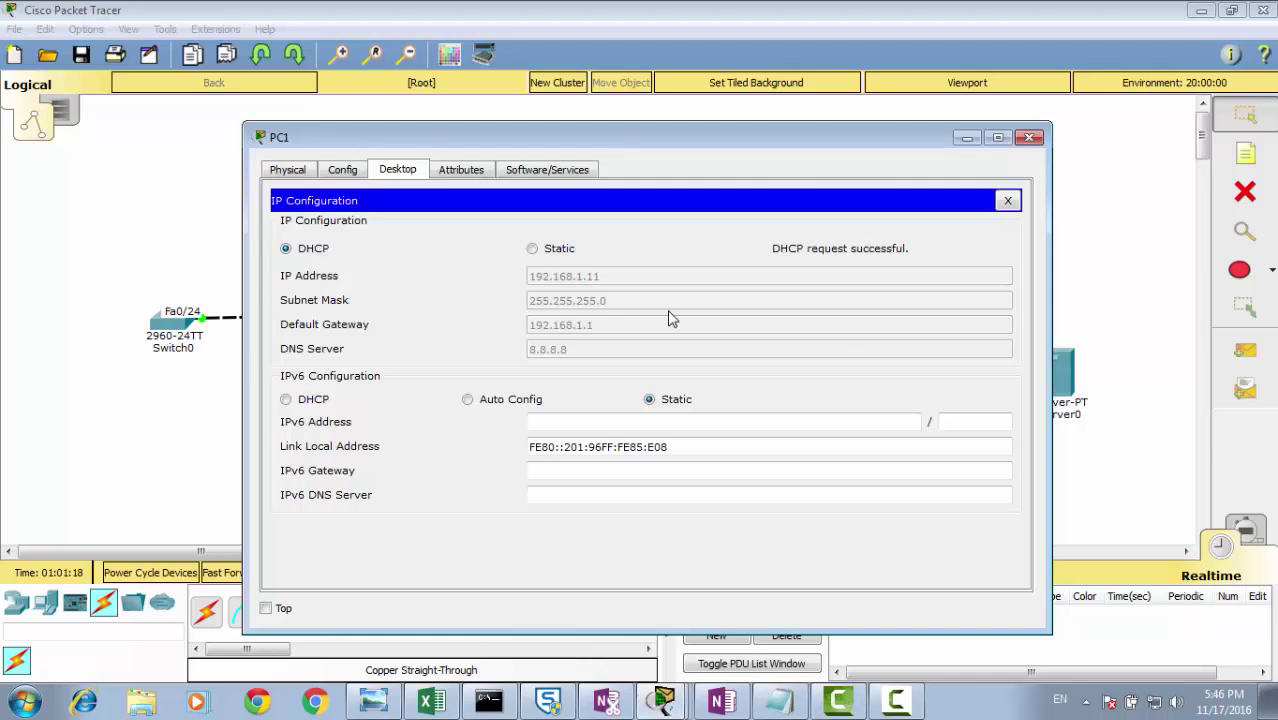
pyautogui.click(1029, 137)
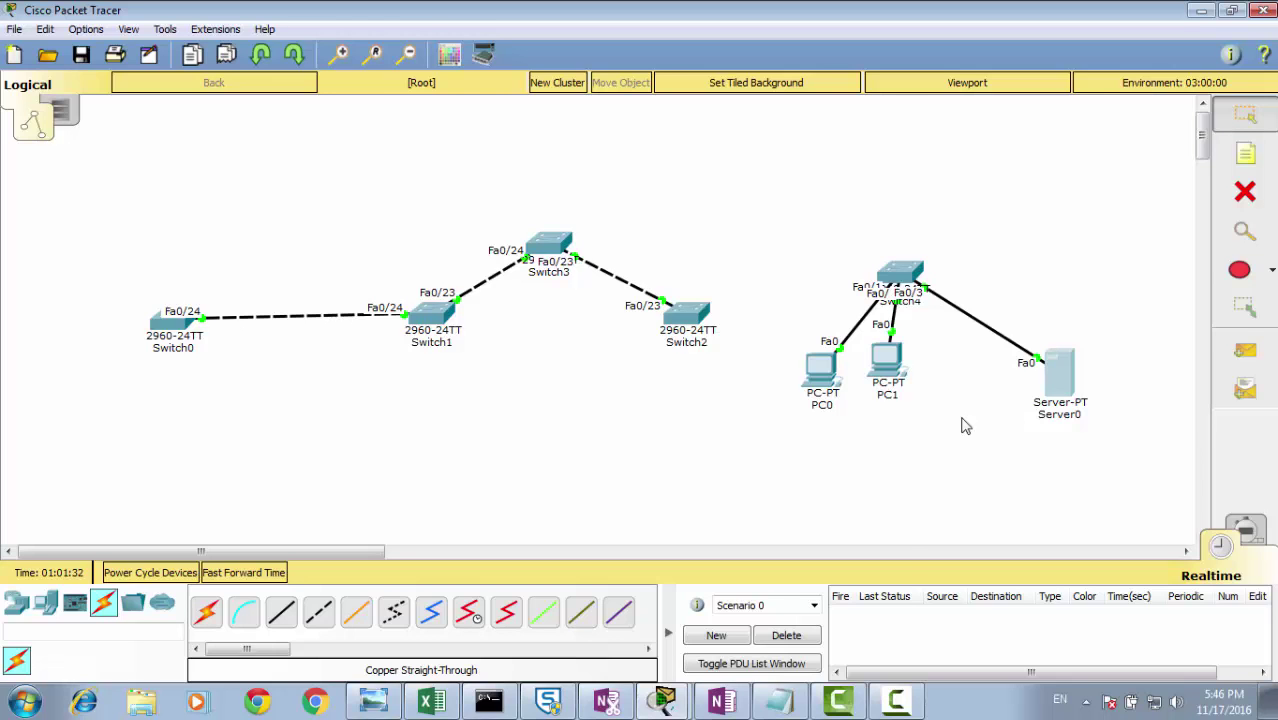
# Open Switch4's command line in a maximized window and enter global configuration mode with enable and configure terminal.
pyautogui.click(905, 280)
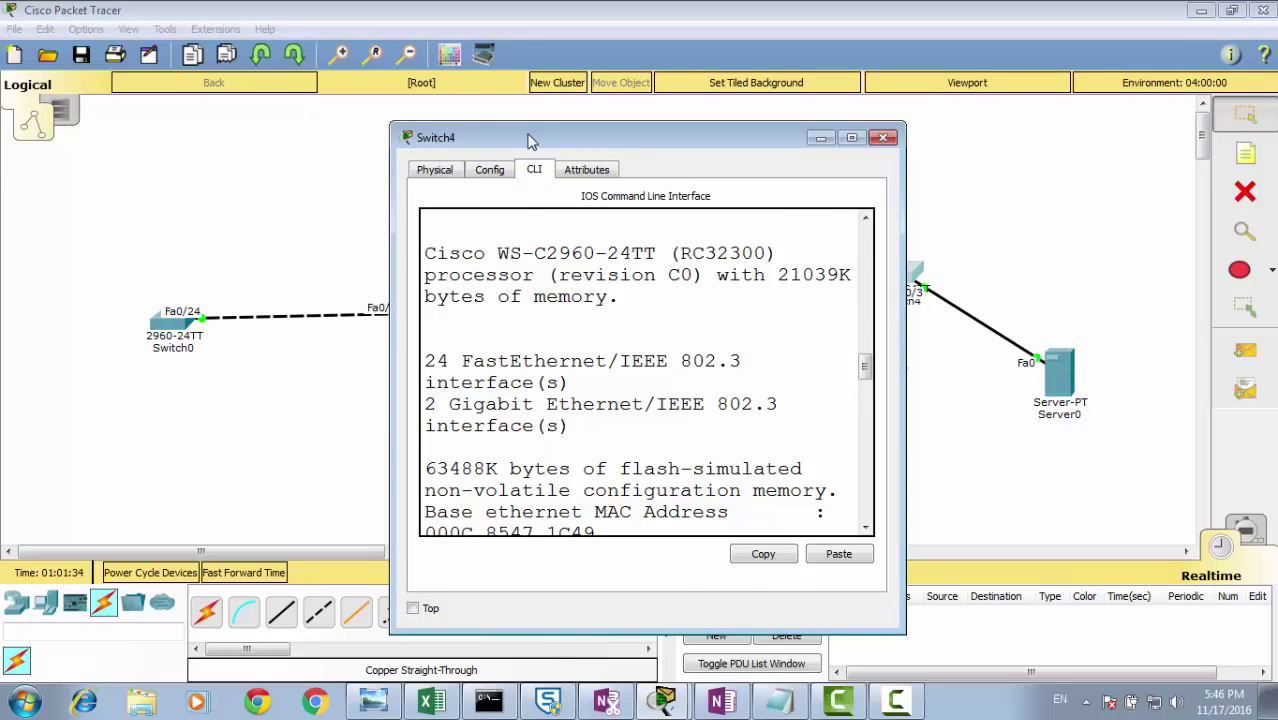
pyautogui.doubleClick(533, 140)
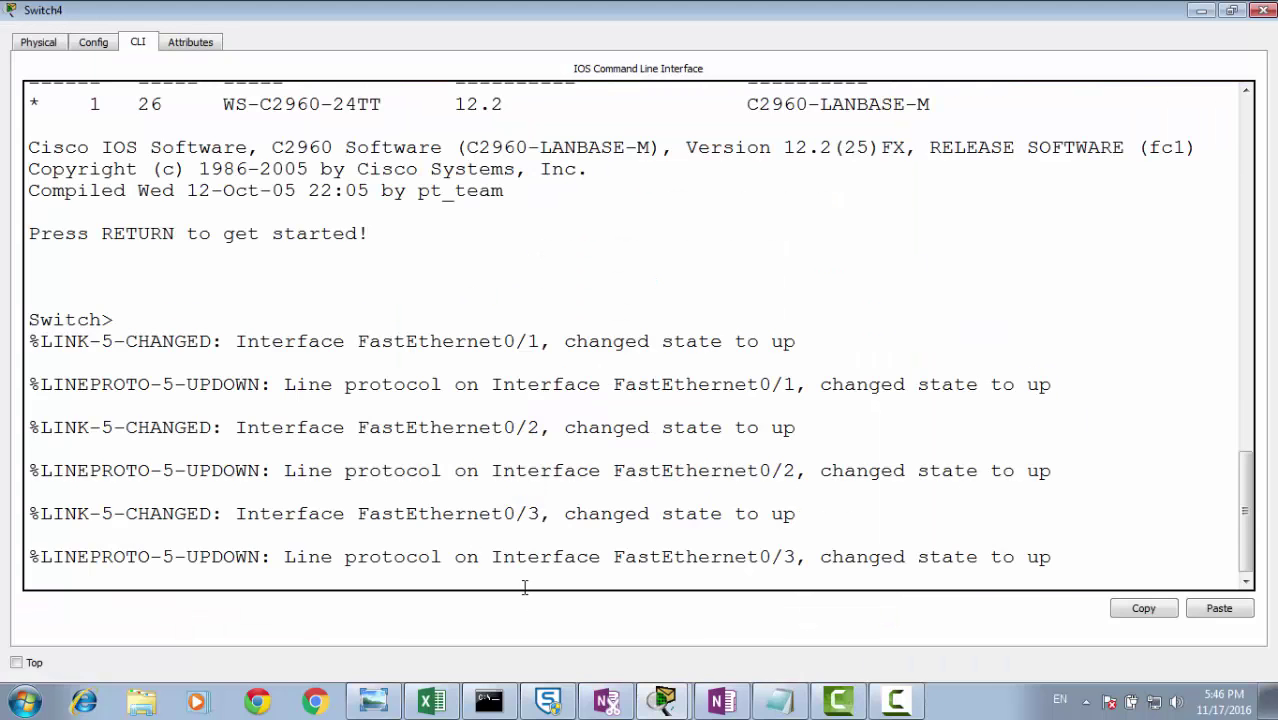
pyautogui.press('Return')
pyautogui.write('en')
pyautogui.press('Tab')
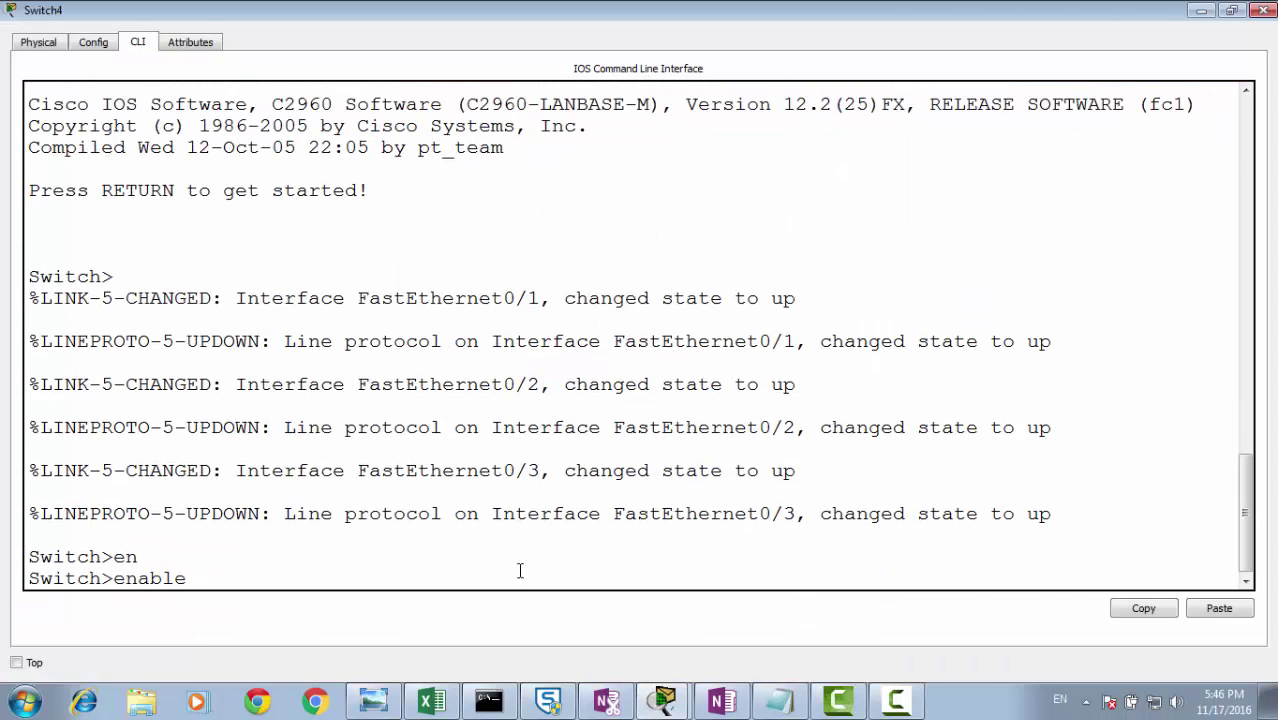
pyautogui.press('Return')
pyautogui.write('config')
pyautogui.press('Tab')
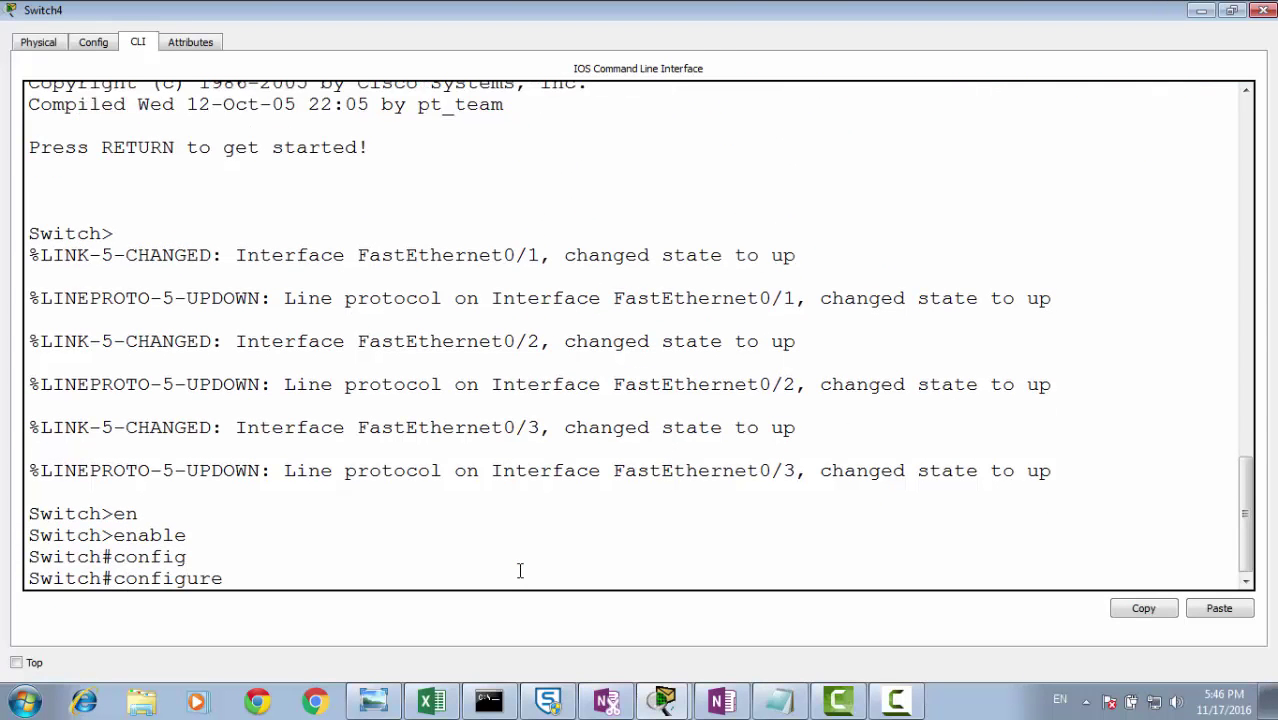
pyautogui.write('ter')
pyautogui.press('Tab')
pyautogui.press('Return')
# Enable DHCP snooping globally on Switch4 with ip dhcp snooping, and close the switch window.
pyautogui.write('ip dhc')
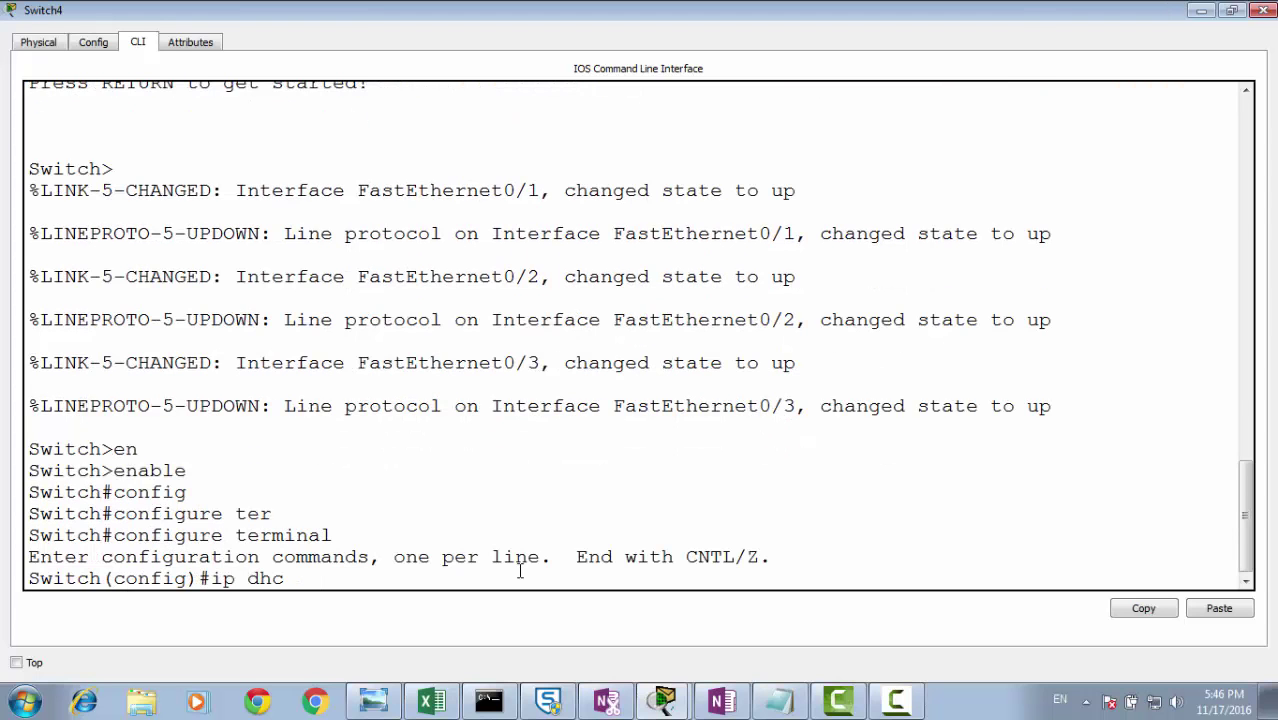
pyautogui.press('Tab')
pyautogui.write('sn')
pyautogui.press('Tab')
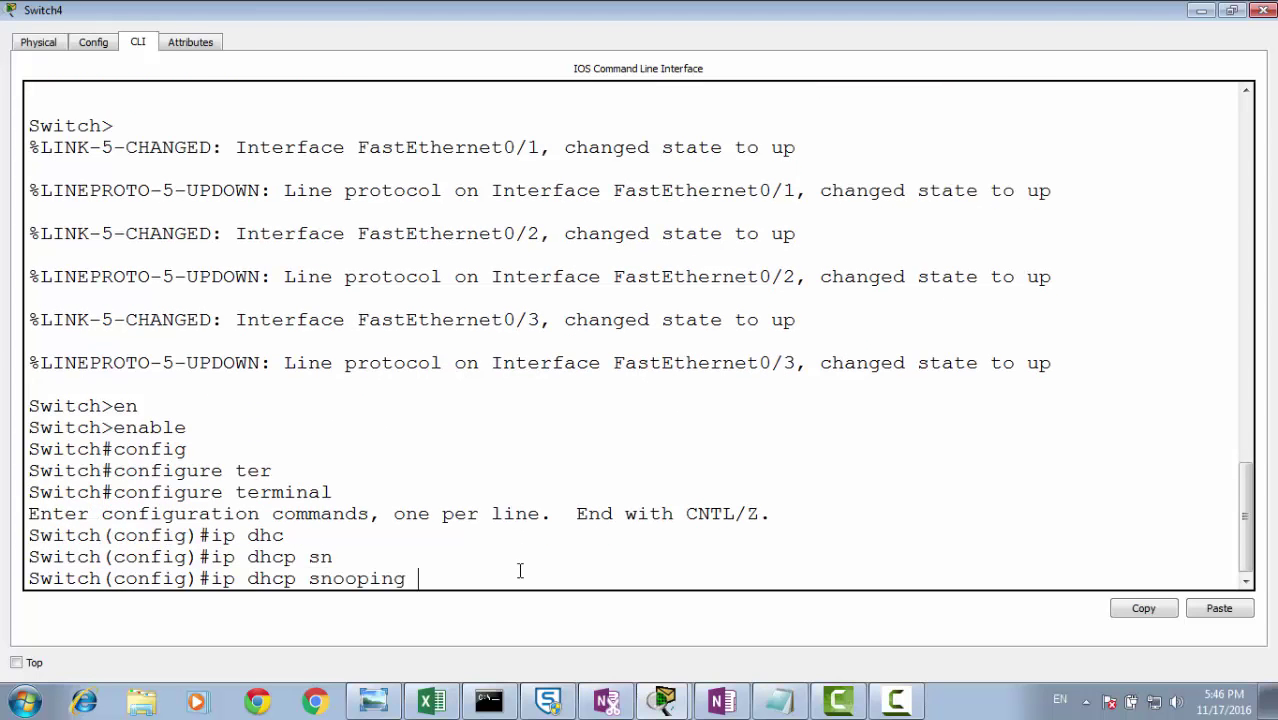
pyautogui.press('Return')
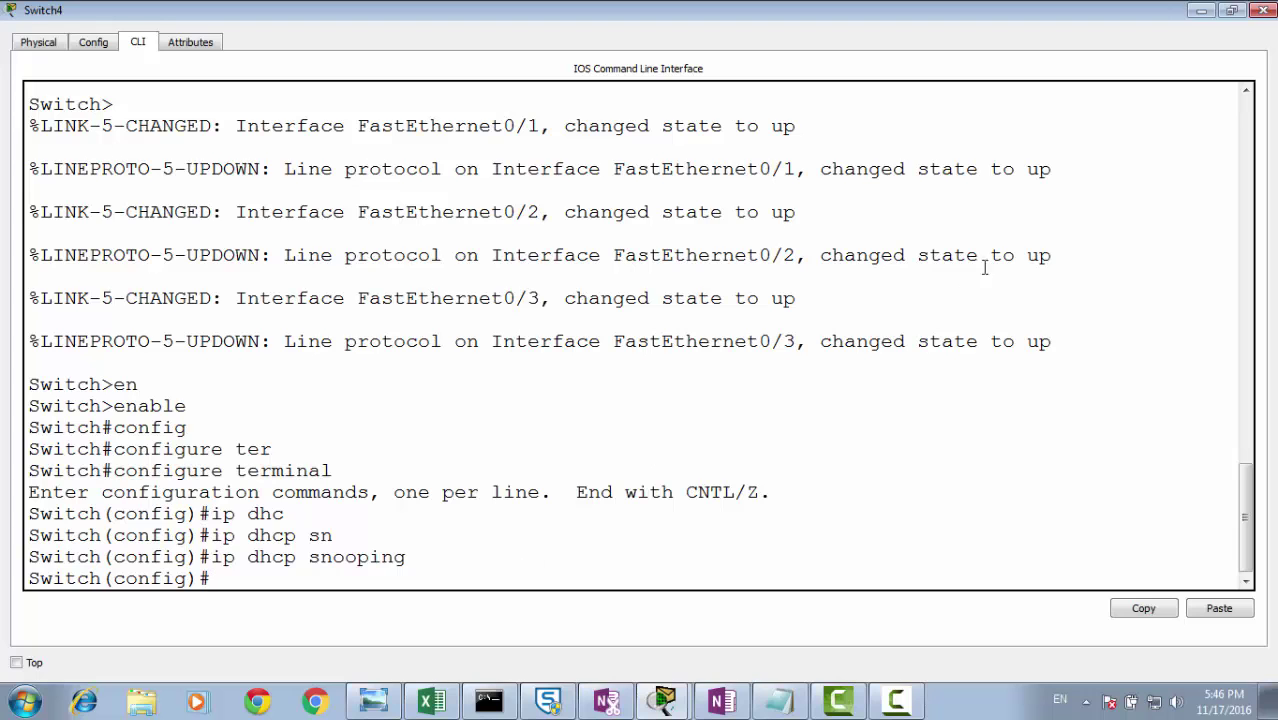
pyautogui.click(1262, 10)
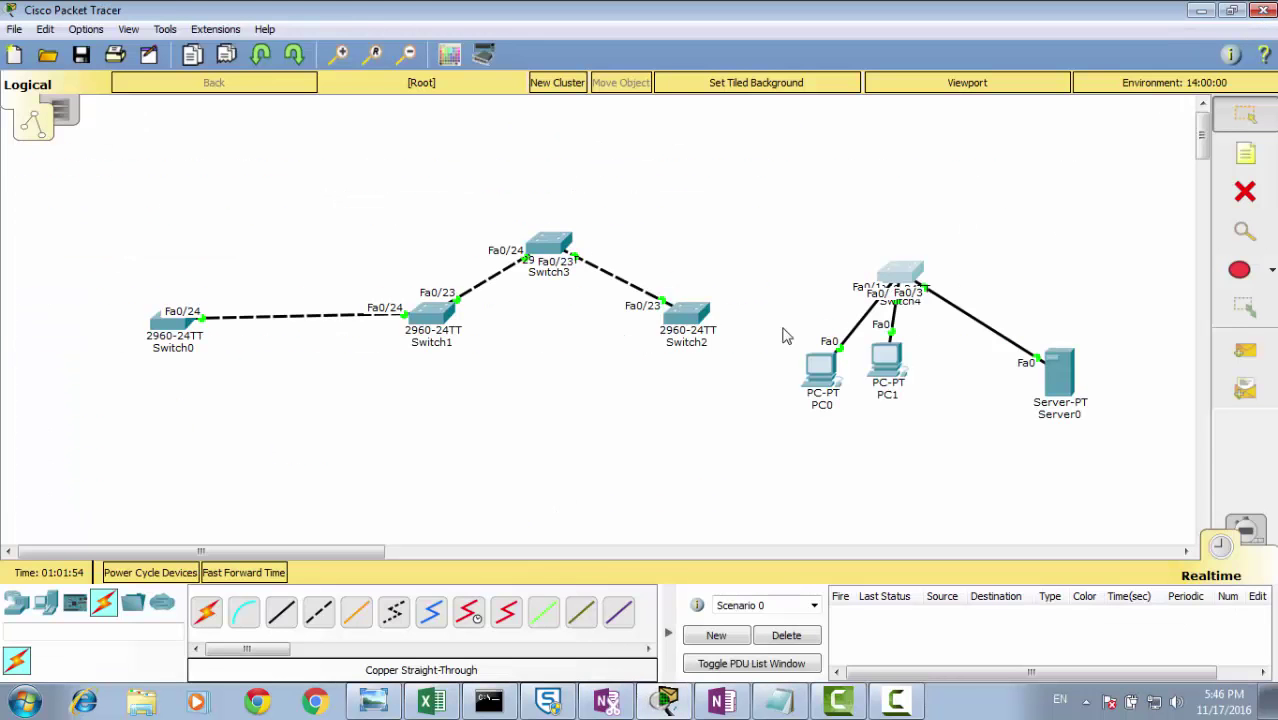
# Test DHCP snooping from PC0 by switching it to static and back to DHCP, and close its window.
pyautogui.click(820, 368)
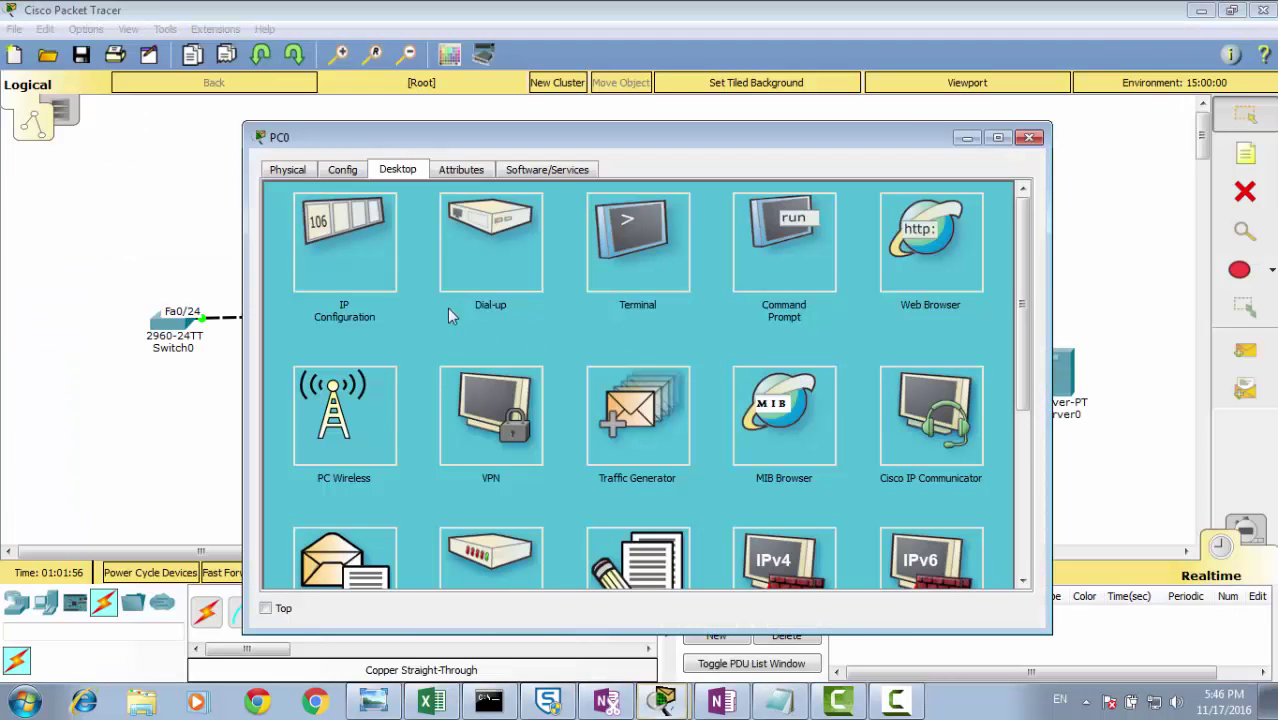
pyautogui.click(362, 270)
pyautogui.click(540, 252)
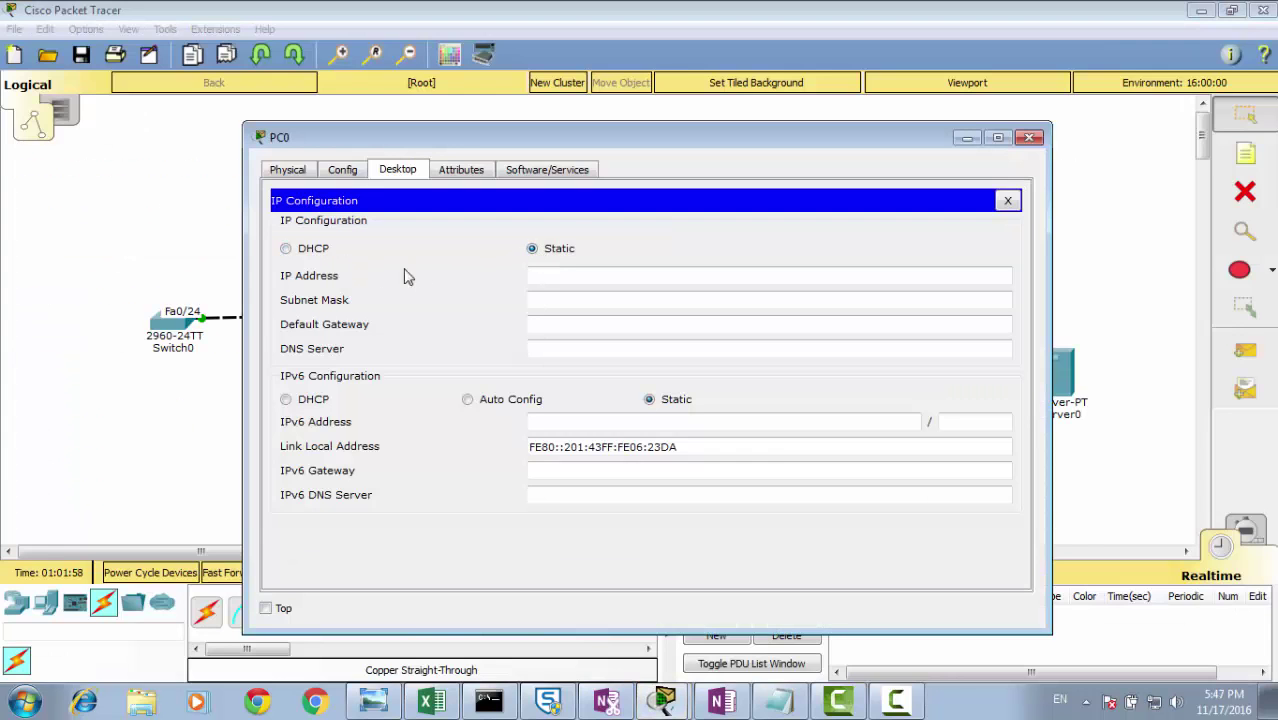
pyautogui.click(312, 251)
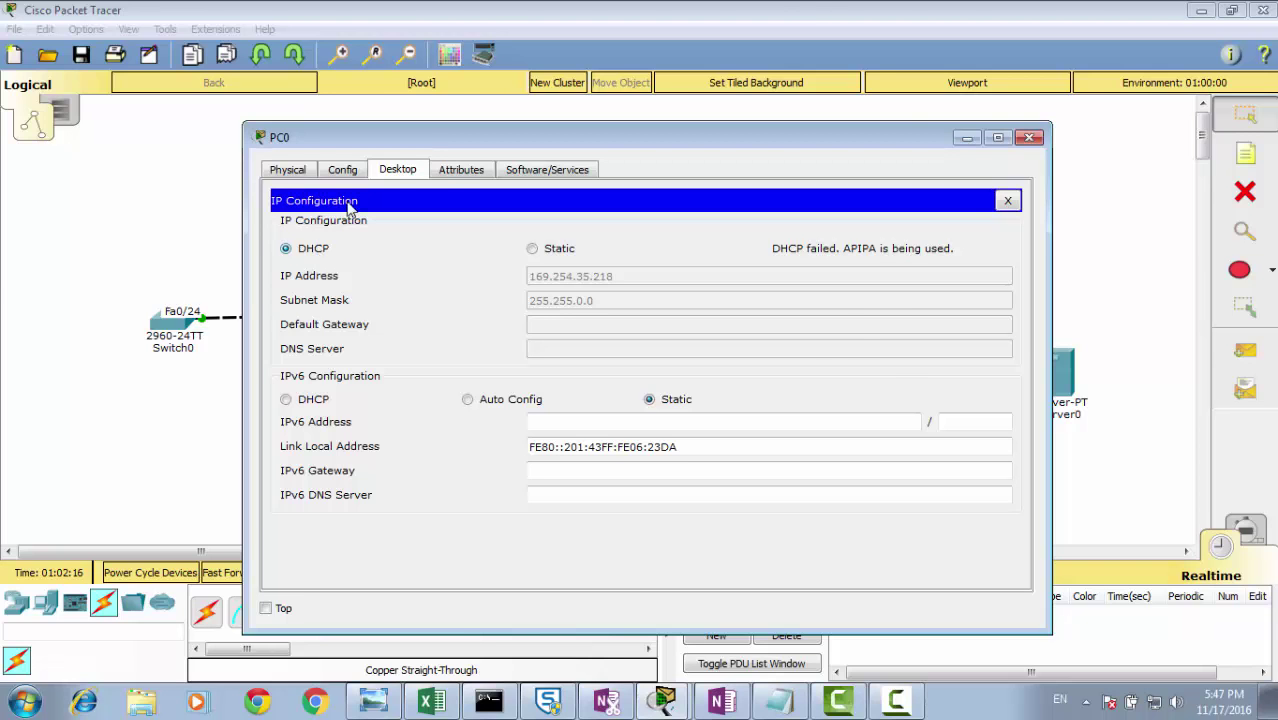
pyautogui.click(1029, 137)
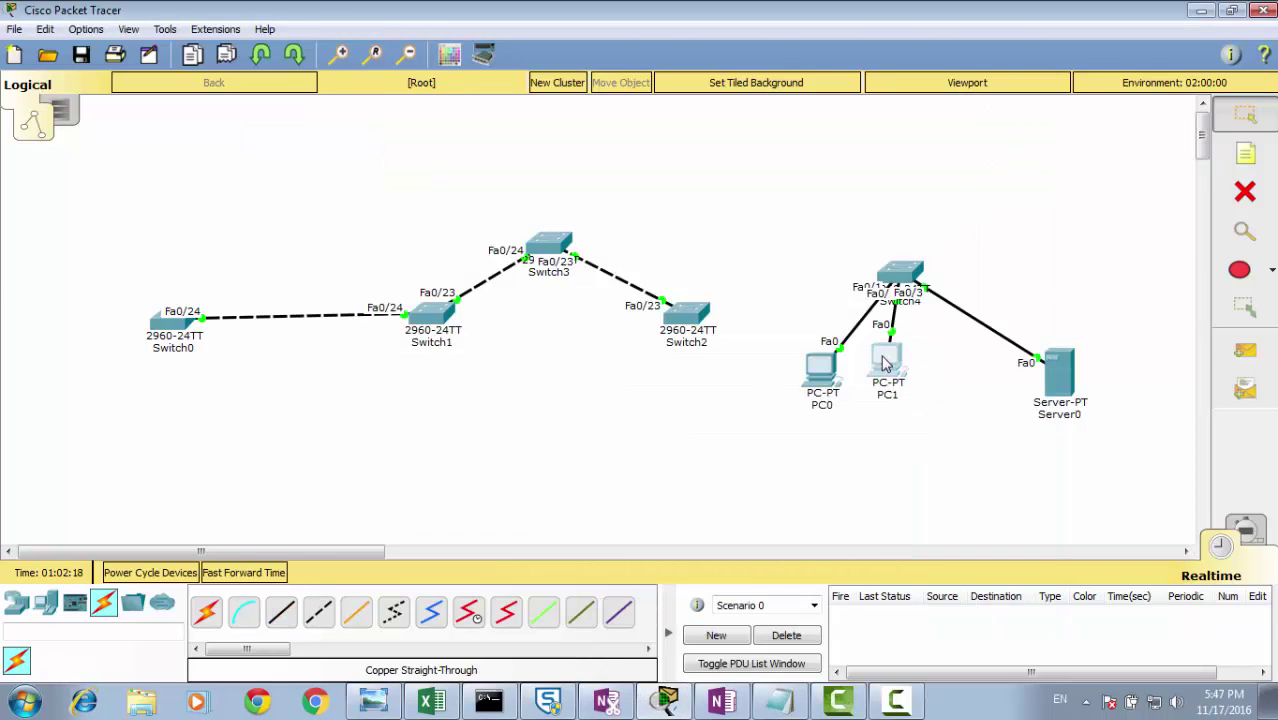
# Test DHCP snooping from PC1 by switching it to static and back to DHCP, and close its window.
pyautogui.click(887, 360)
pyautogui.click(371, 248)
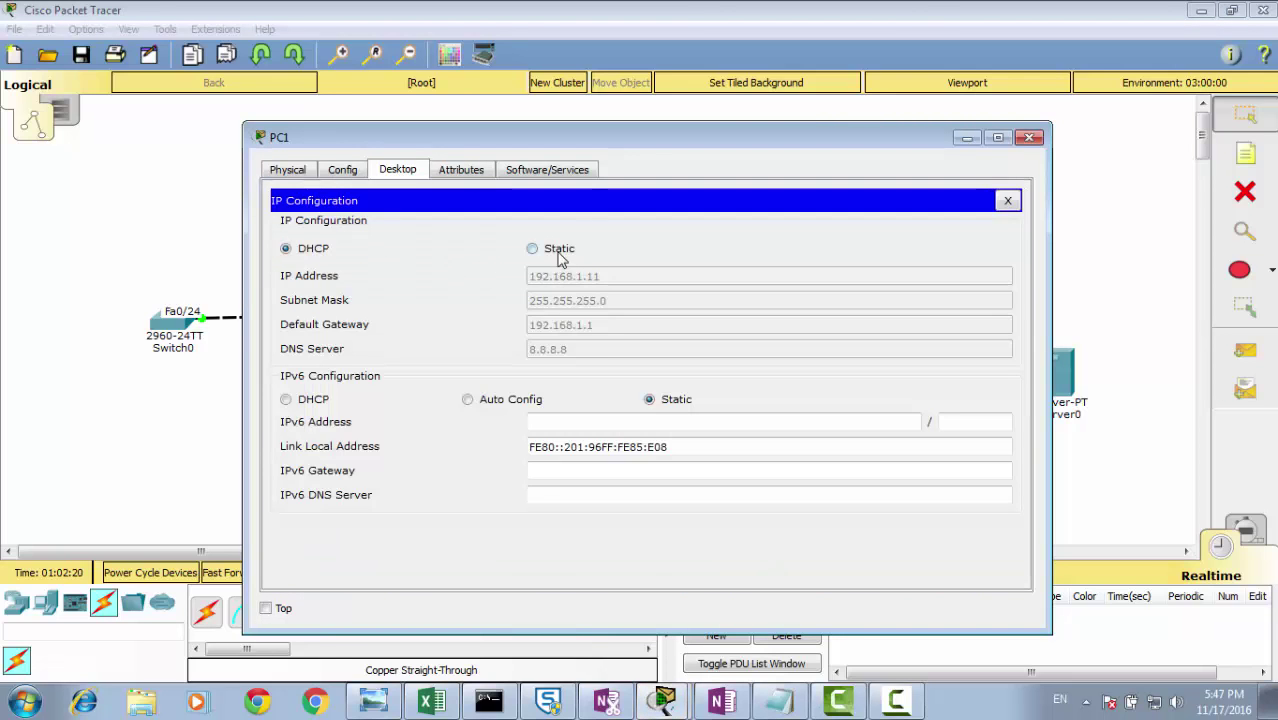
pyautogui.click(558, 250)
pyautogui.click(326, 252)
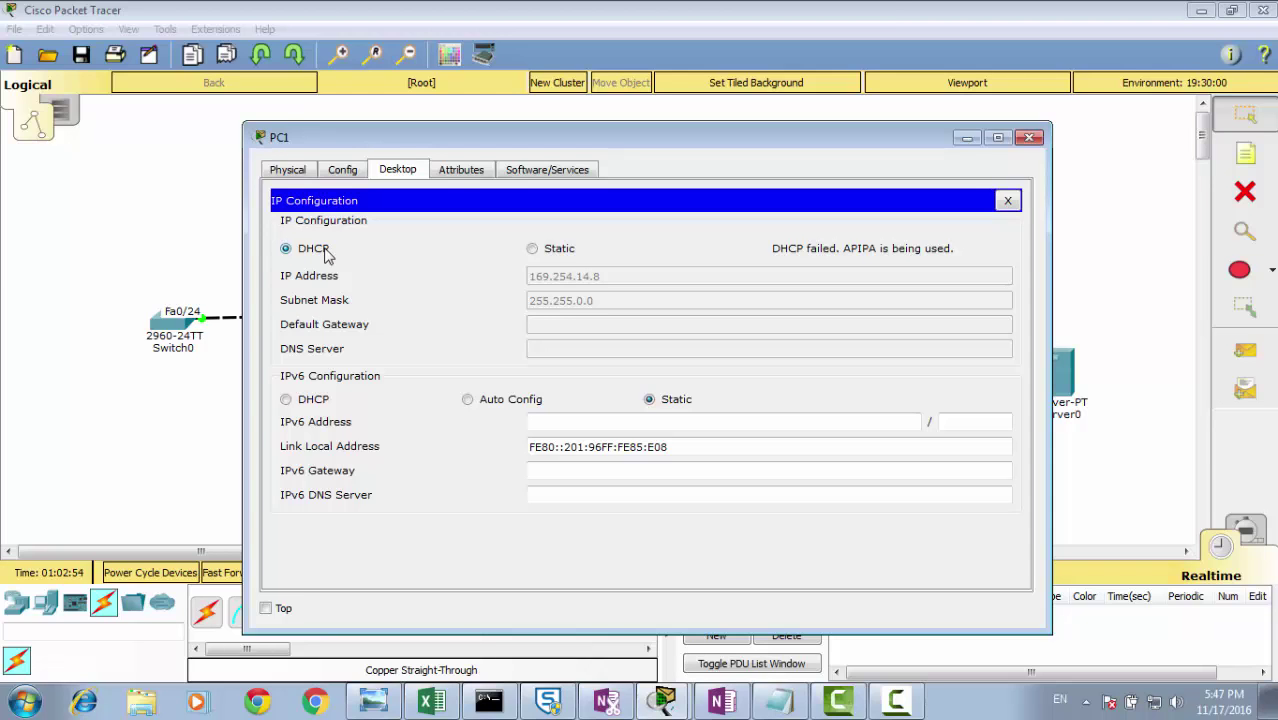
pyautogui.click(1030, 137)
# Move Server0 to the upper right of Switch4, and enter configuration mode for Switch4's interface fastEthernet 0/3.
pyautogui.moveTo(1078, 299); pyautogui.dragTo(1099, 202)
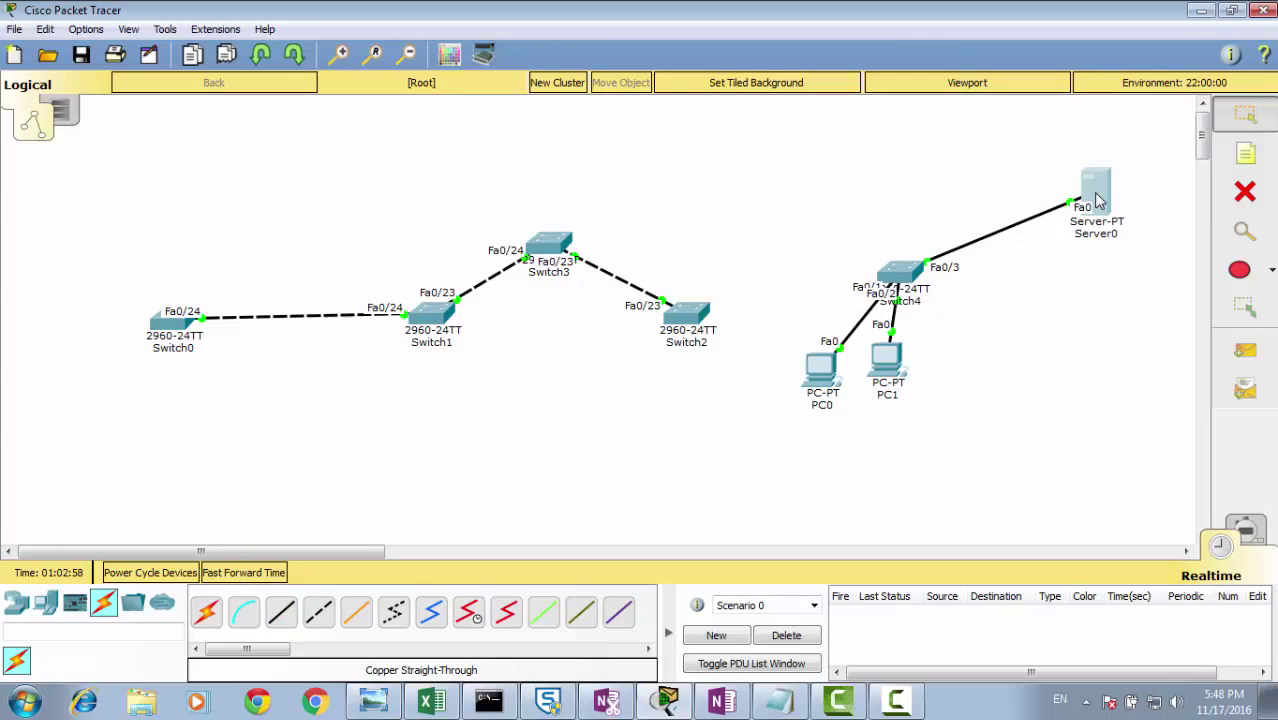
pyautogui.click(915, 276)
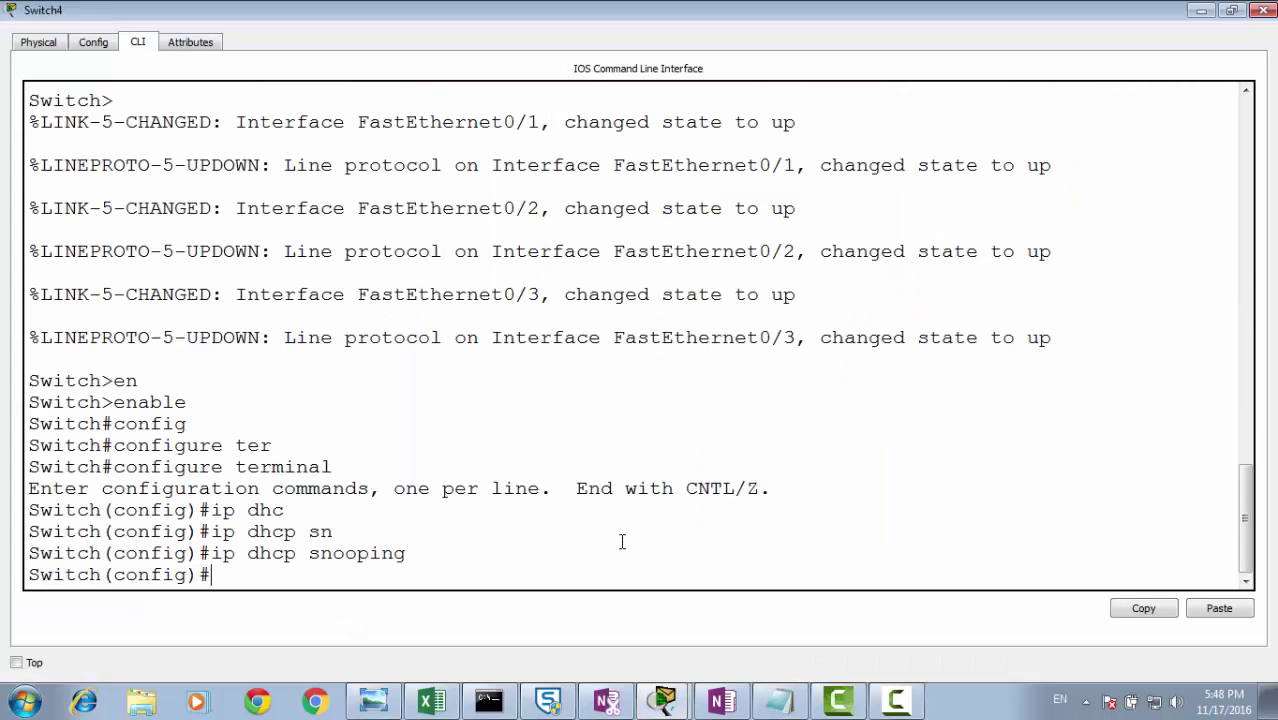
pyautogui.write('inter')
pyautogui.press('Tab')
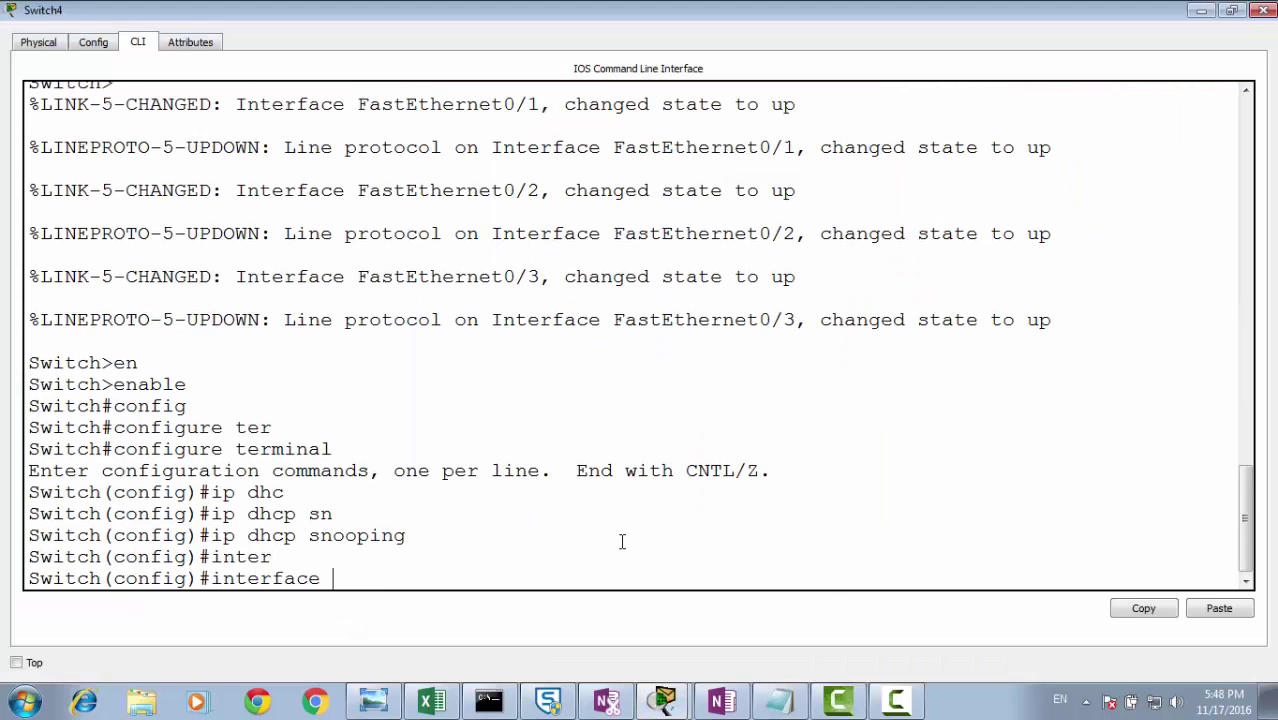
pyautogui.write('fas')
pyautogui.press('Tab')
pyautogui.write('0/')
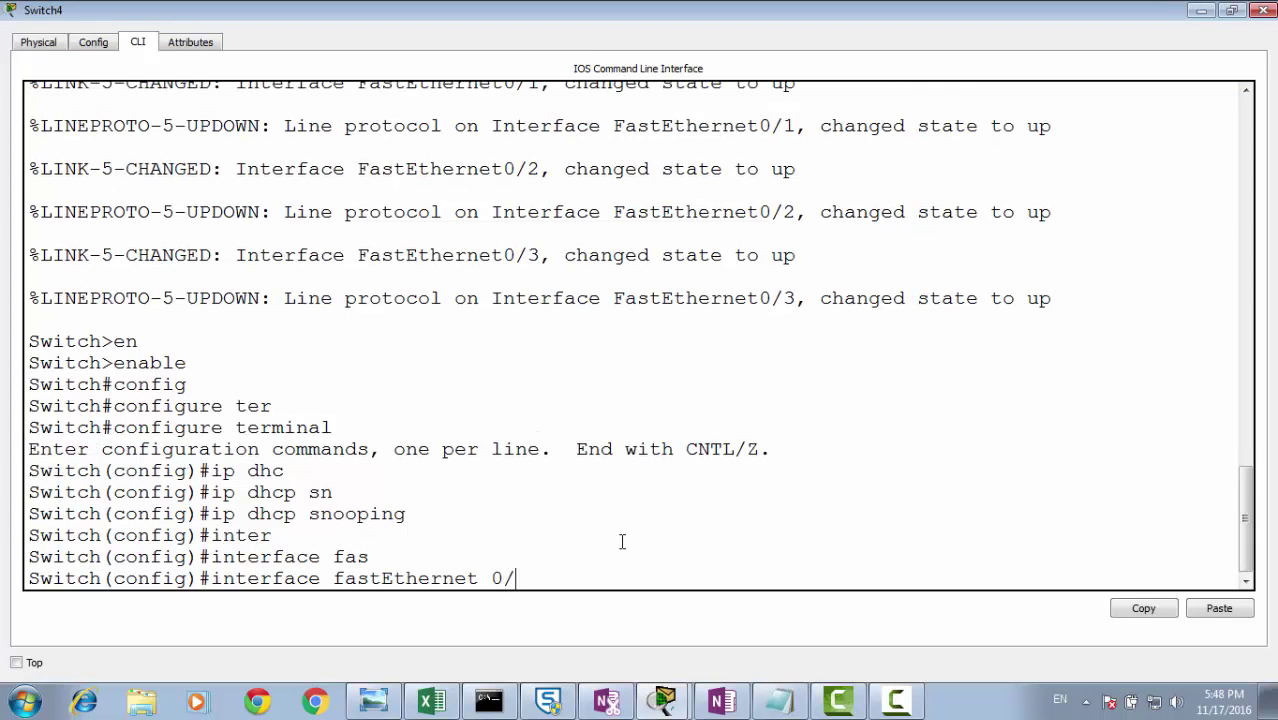
pyautogui.write('2')
pyautogui.press('BackSpace')
pyautogui.write('3')
pyautogui.press('Return')
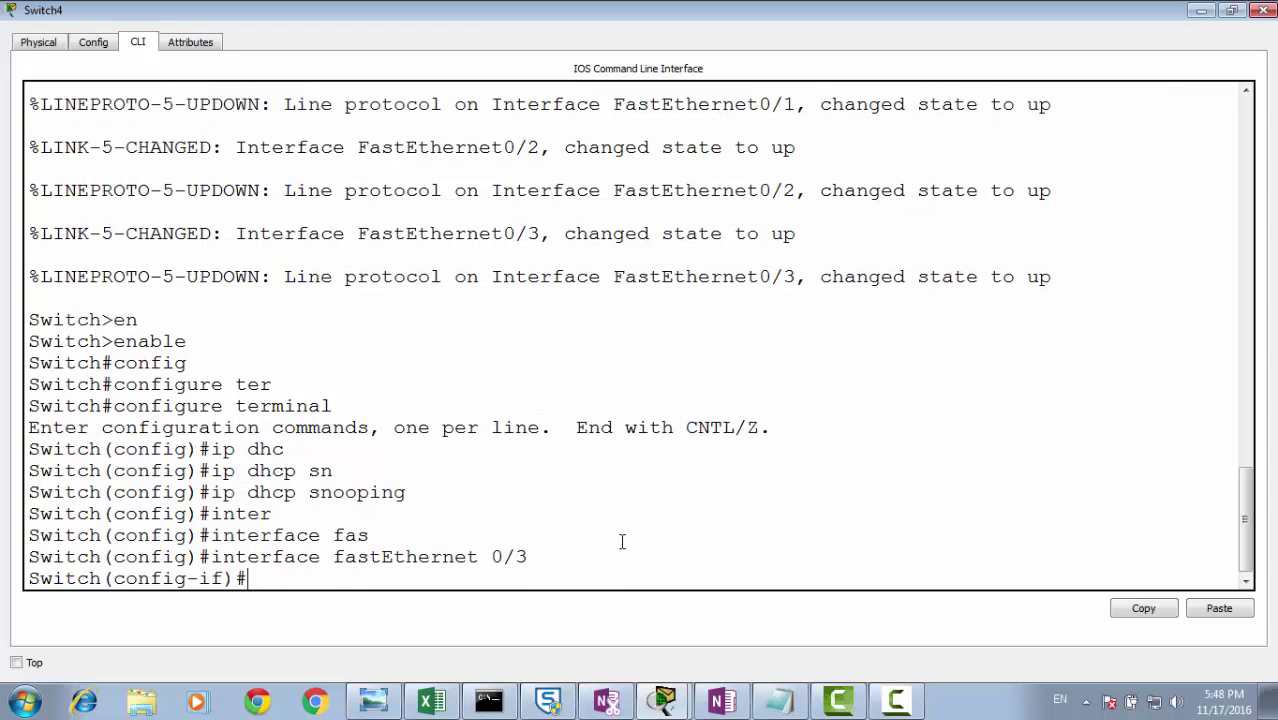
# Mark the fastEthernet 0/3 interface as trusted with ip dhcp snooping trust, and close the Switch4 window.
pyautogui.write('ip dhc')
pyautogui.press('Tab')
pyautogui.write('snn')
pyautogui.press('Tab')
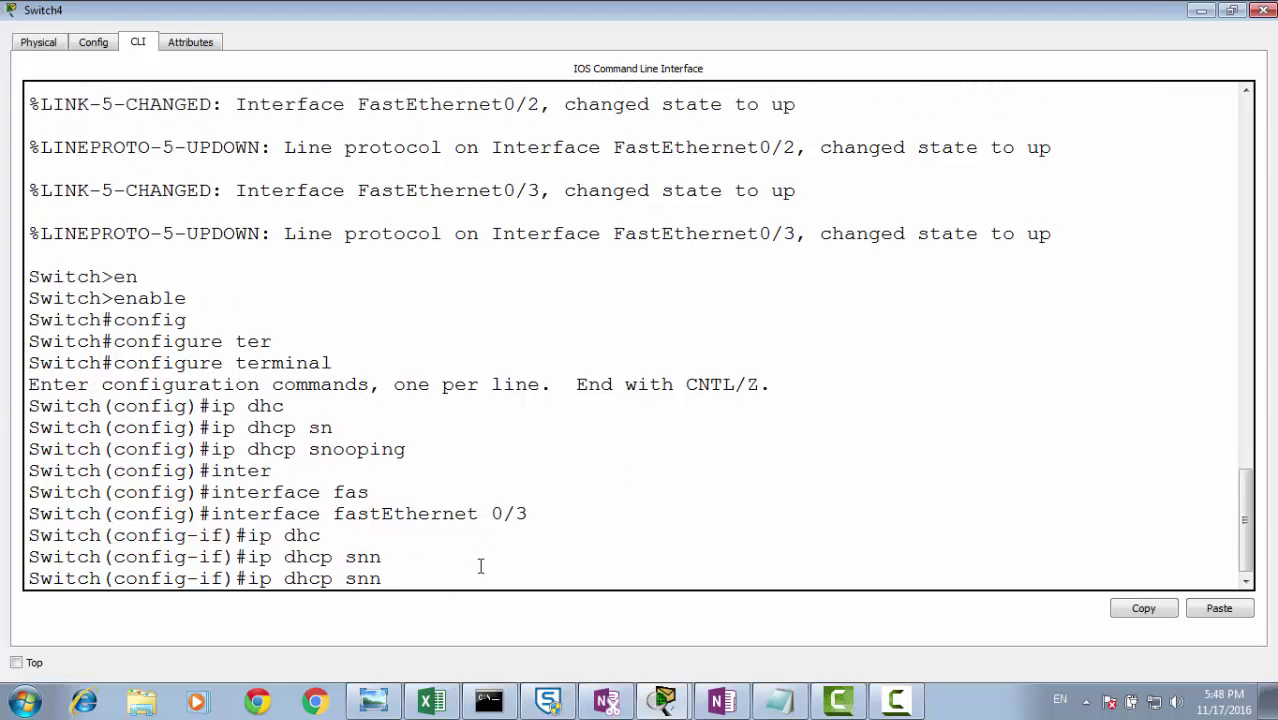
pyautogui.press('BackSpace')
pyautogui.write('o')
pyautogui.press('Tab')
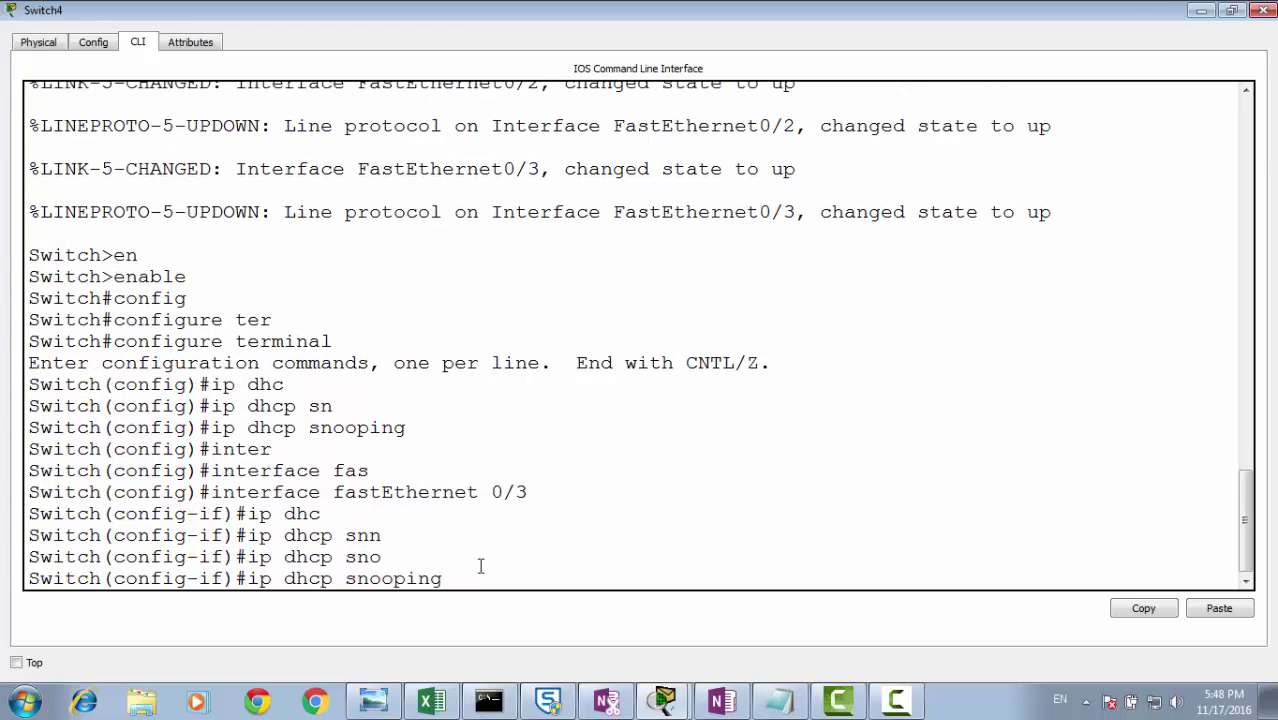
pyautogui.write('tr')
pyautogui.press('Tab')
pyautogui.press('Return')
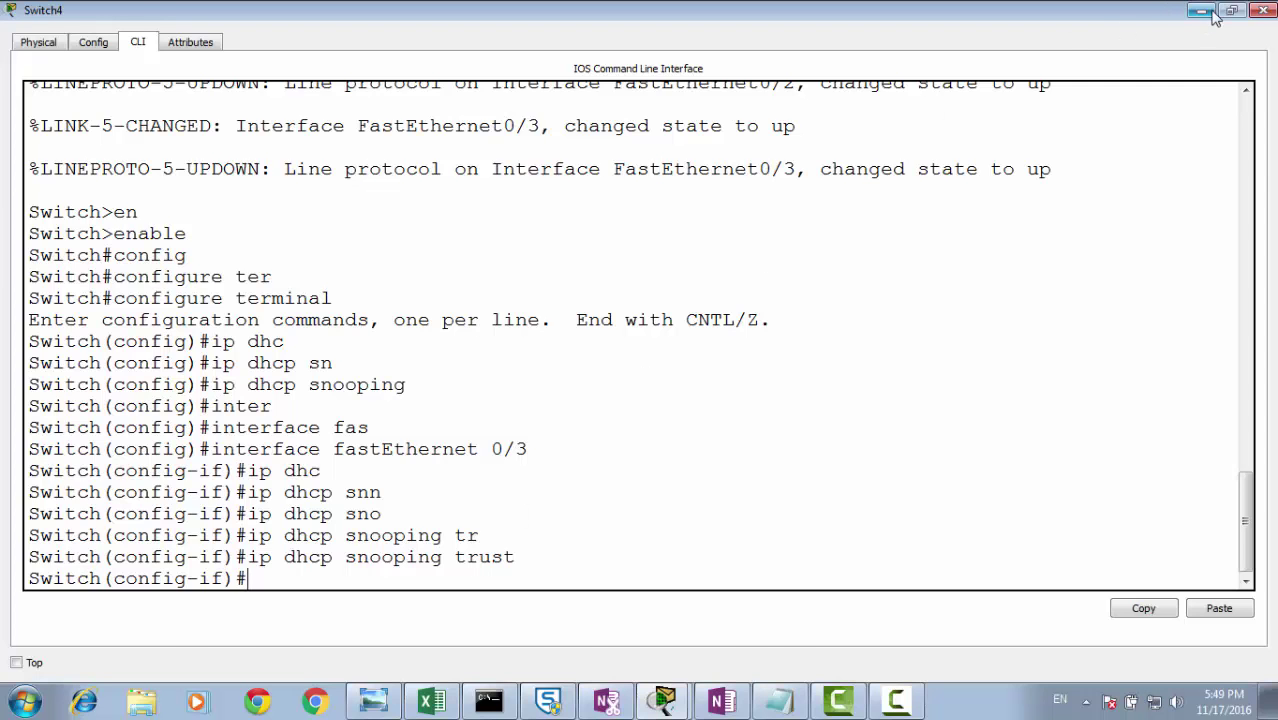
pyautogui.click(1262, 11)
# Test DHCP over the trusted port from PC0 by switching its IP configuration to static and back to DHCP, and close its window.
pyautogui.click(808, 370)
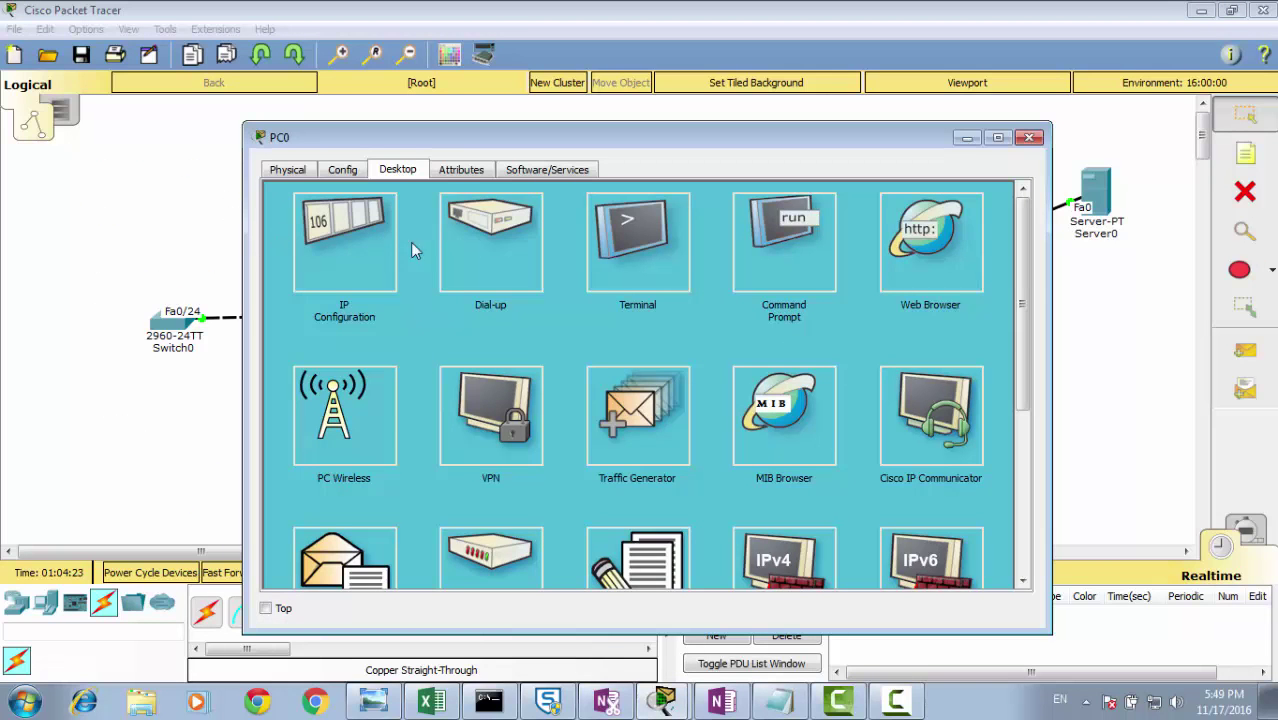
pyautogui.click(365, 248)
pyautogui.click(560, 251)
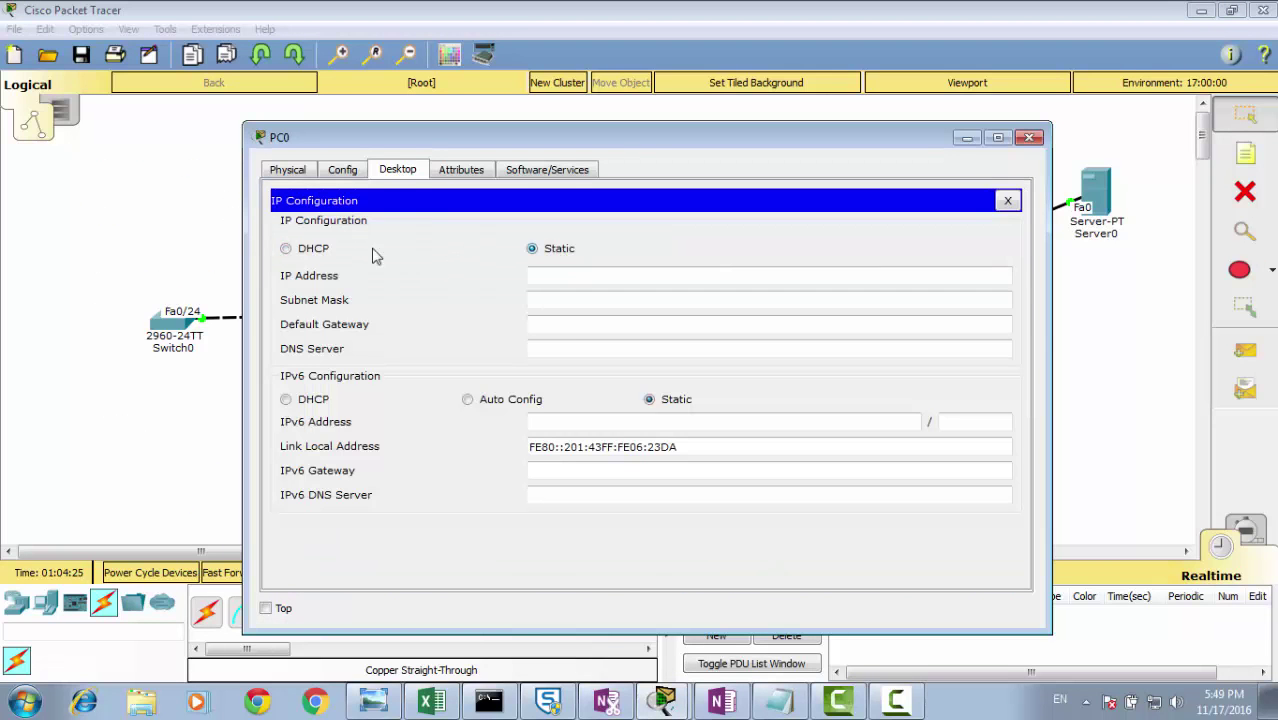
pyautogui.click(313, 248)
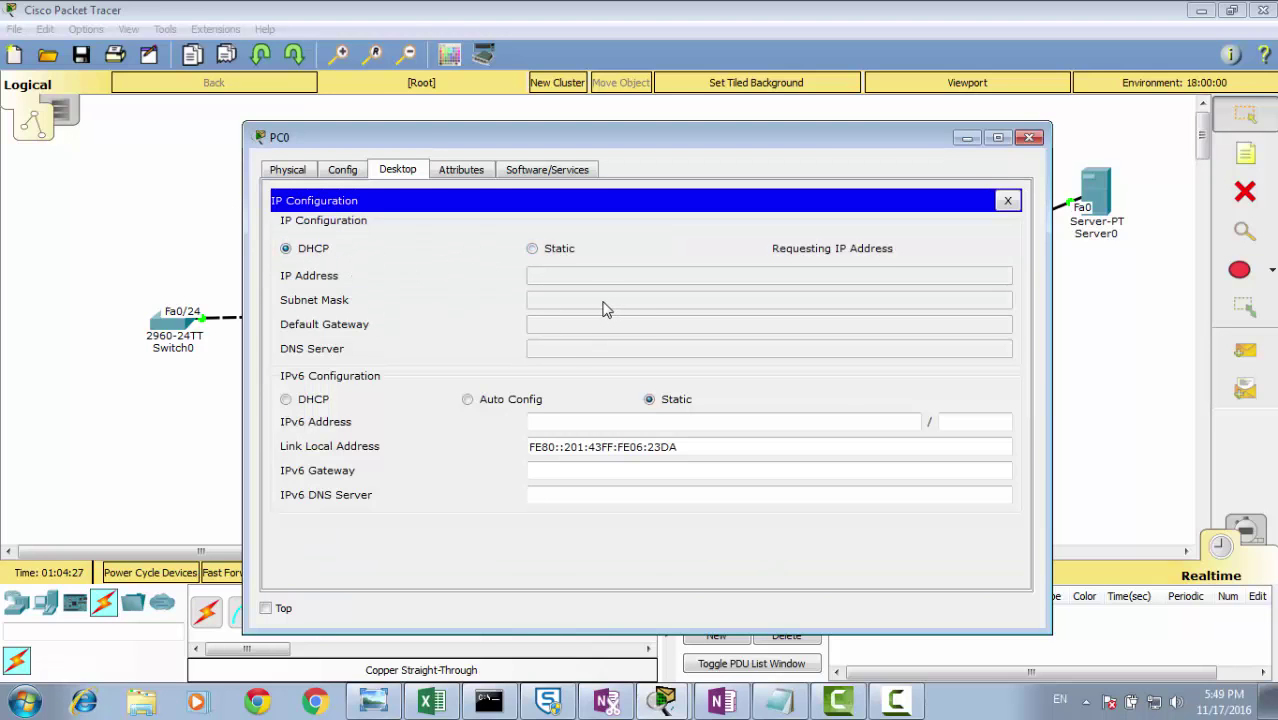
pyautogui.click(1029, 137)
# Test DHCP over the trusted port from PC1 by switching its IP configuration to static and back to DHCP, and close its window.
pyautogui.click(877, 362)
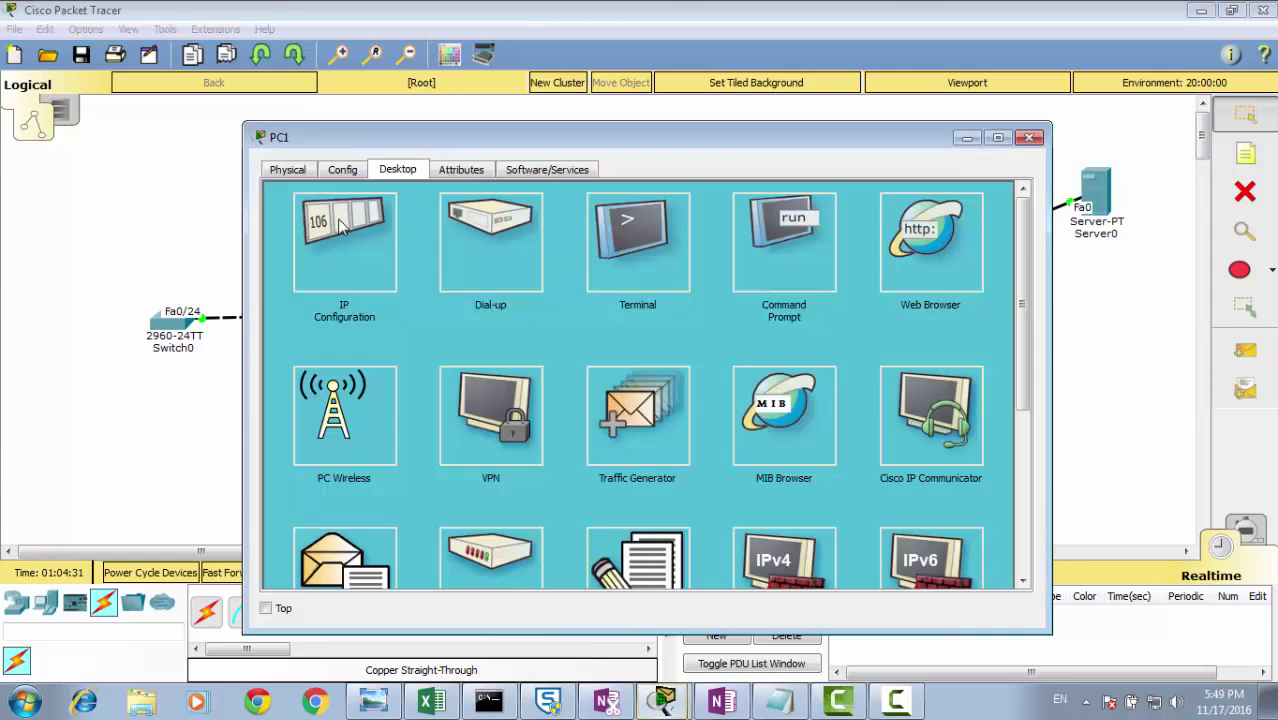
pyautogui.click(343, 232)
pyautogui.click(537, 250)
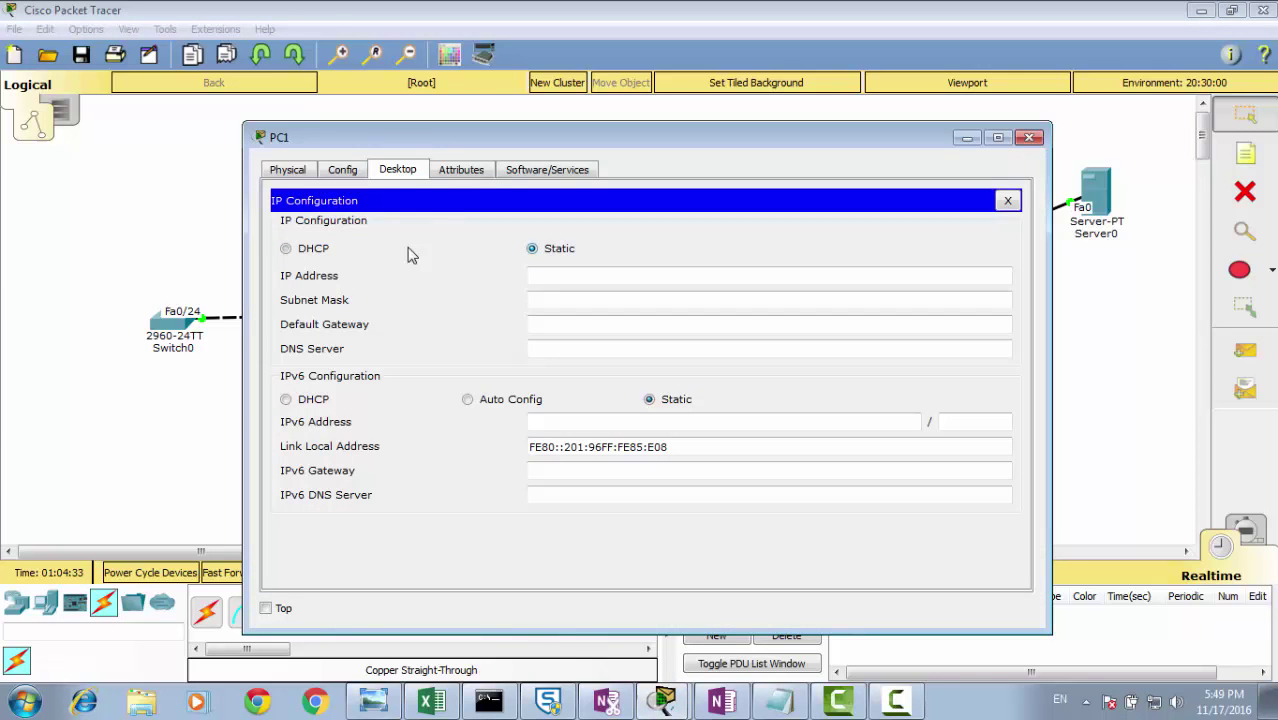
pyautogui.click(316, 250)
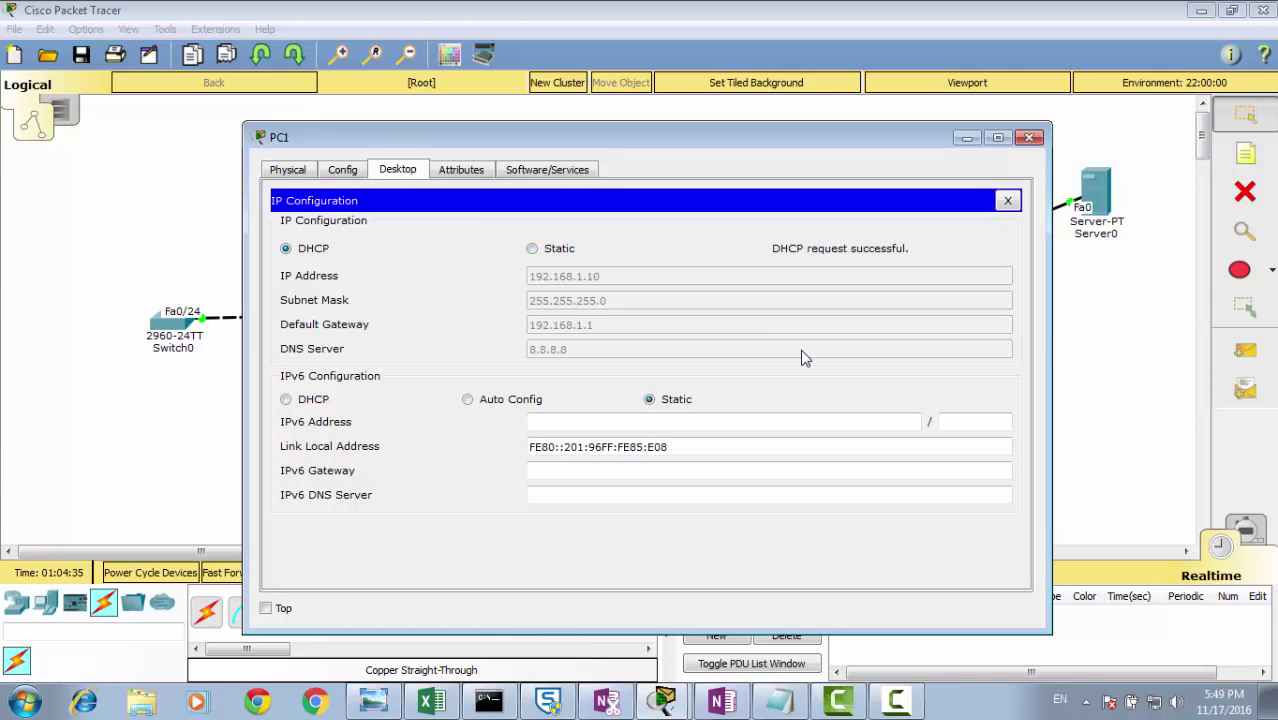
pyautogui.click(1030, 138)
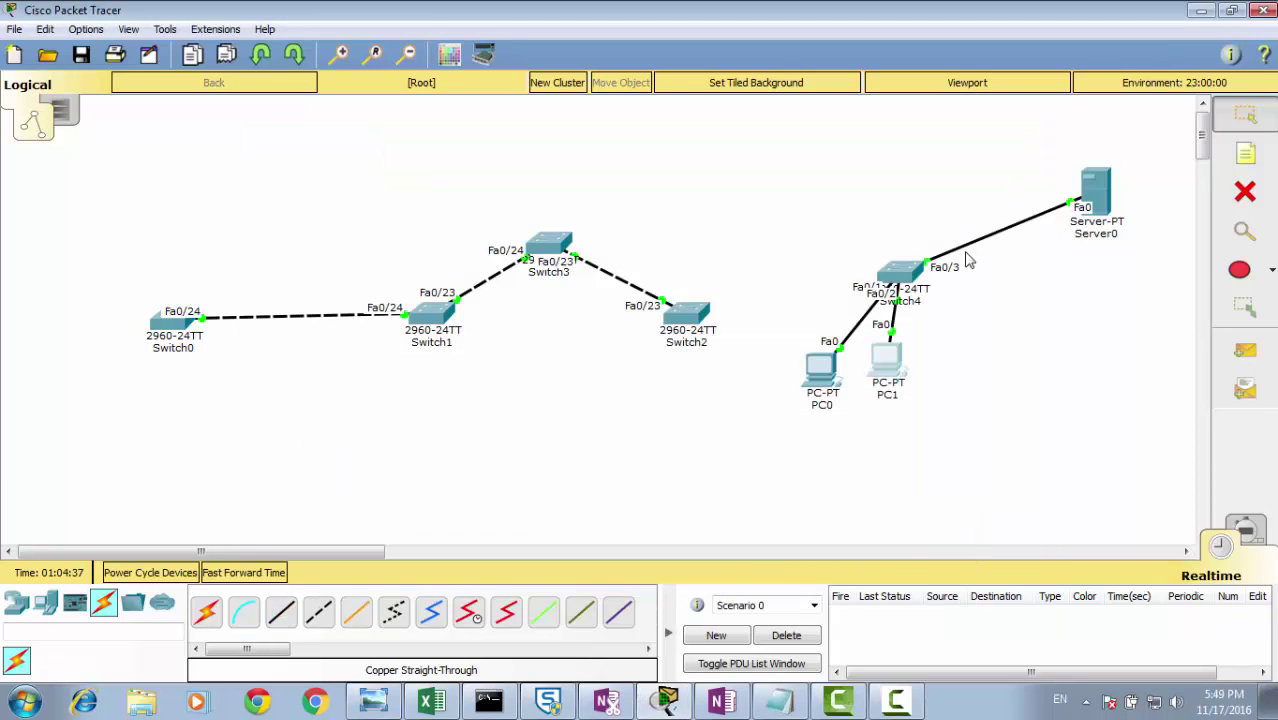
# Move Server0's cable on Switch4 to port Fa0/5 and fast-forward the simulation time.
pyautogui.click(906, 278)
pyautogui.click(990, 76)
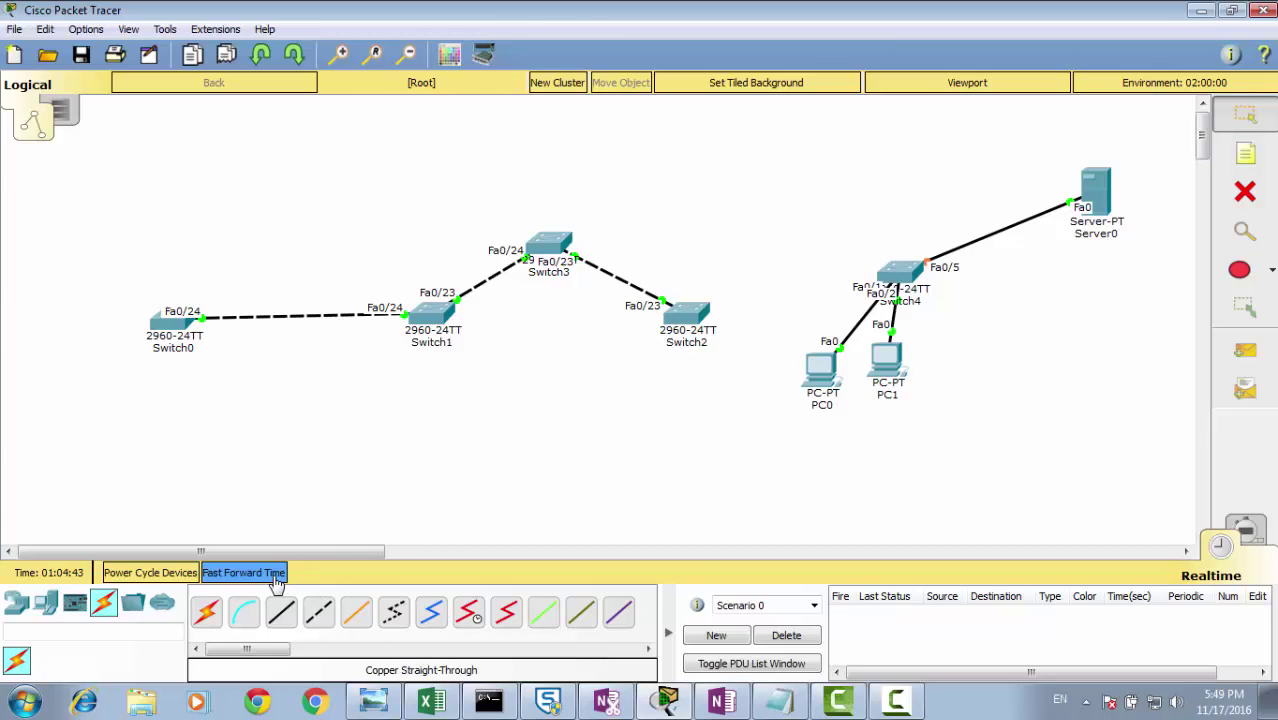
pyautogui.click(277, 574)
# Retest DHCP from PC0 with the server on the untrusted port by switching to static and back to DHCP, and close its window.
pyautogui.click(834, 372)
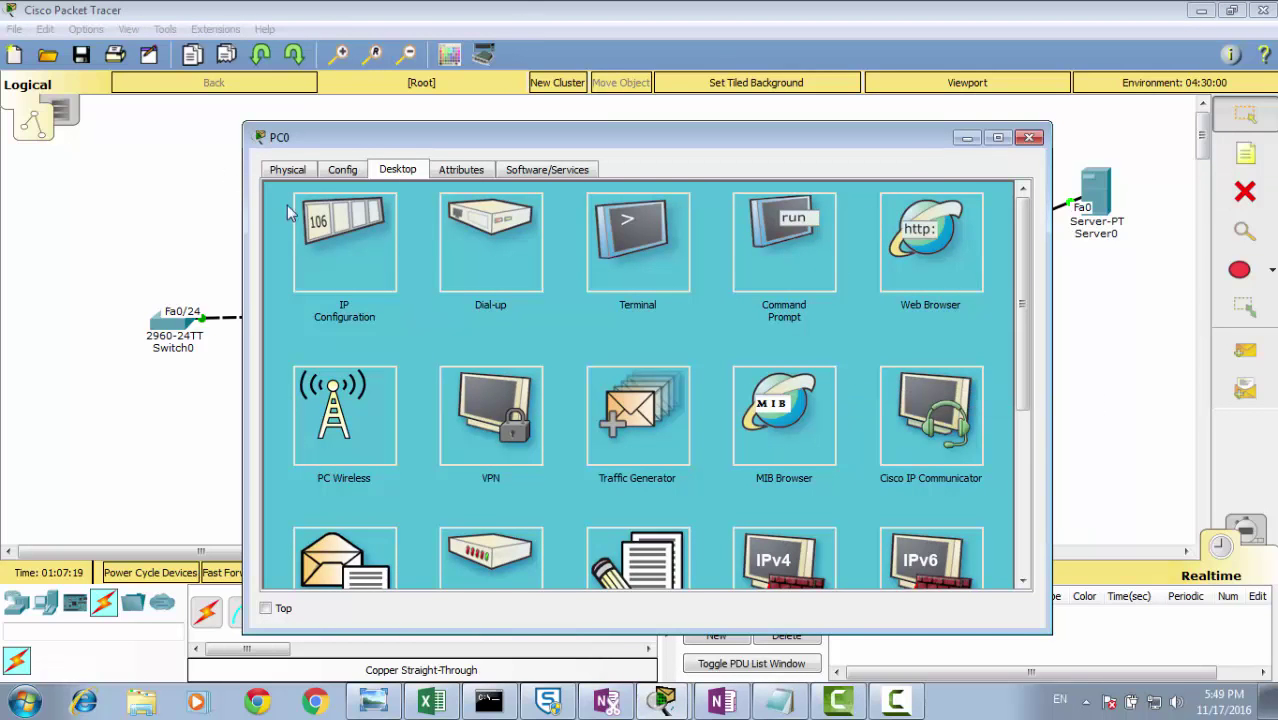
pyautogui.click(310, 242)
pyautogui.click(533, 248)
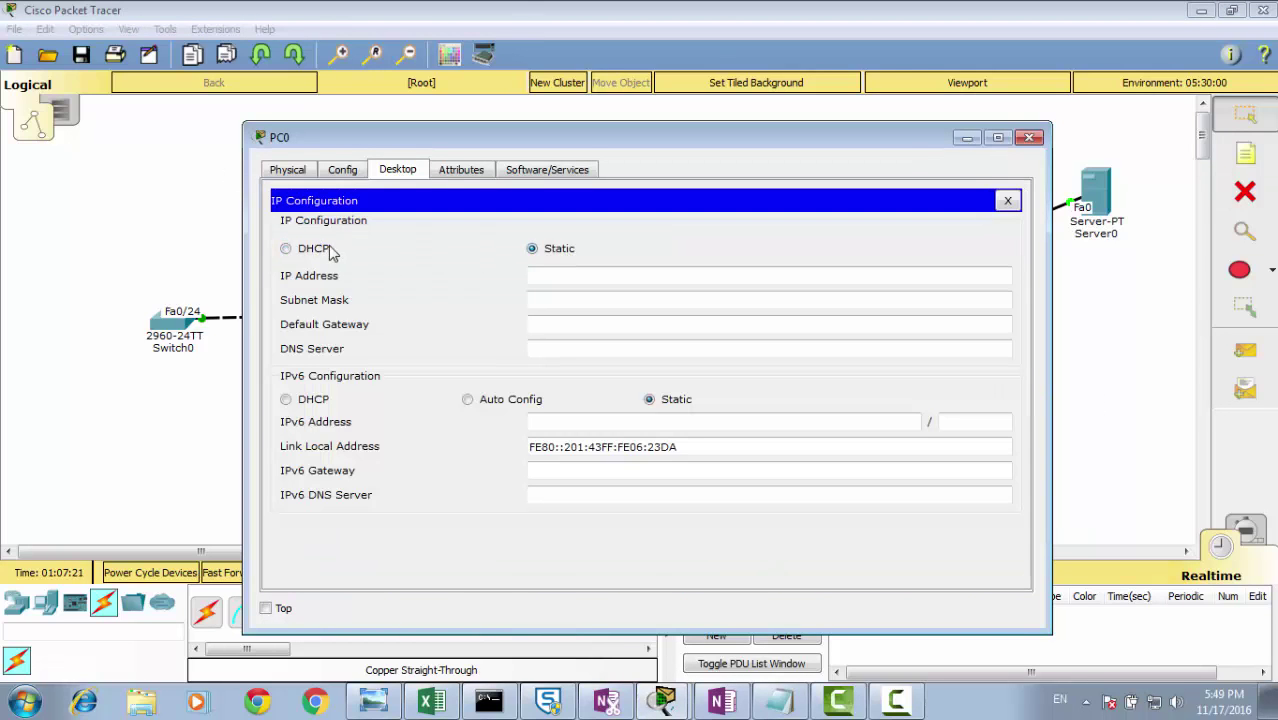
pyautogui.click(312, 249)
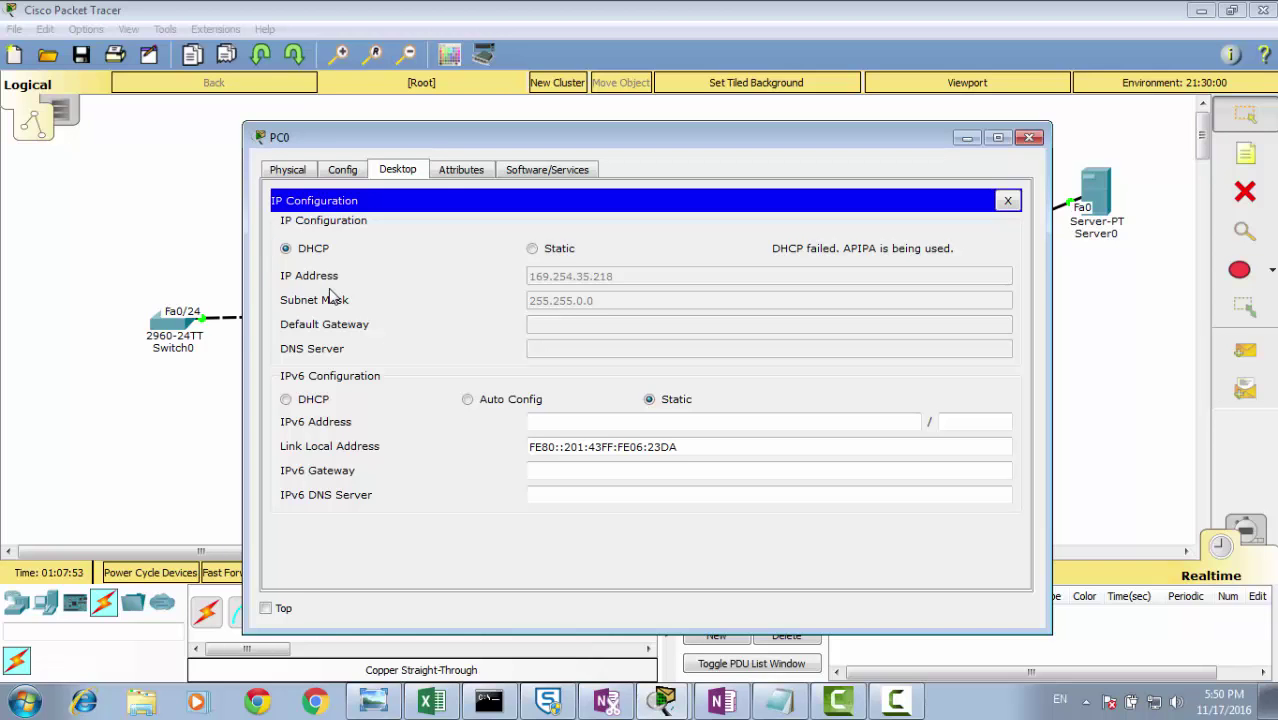
pyautogui.click(1029, 137)
# Switch to OneNote and open the DHCP spoofing page in New Section 6.
pyautogui.click(722, 703)
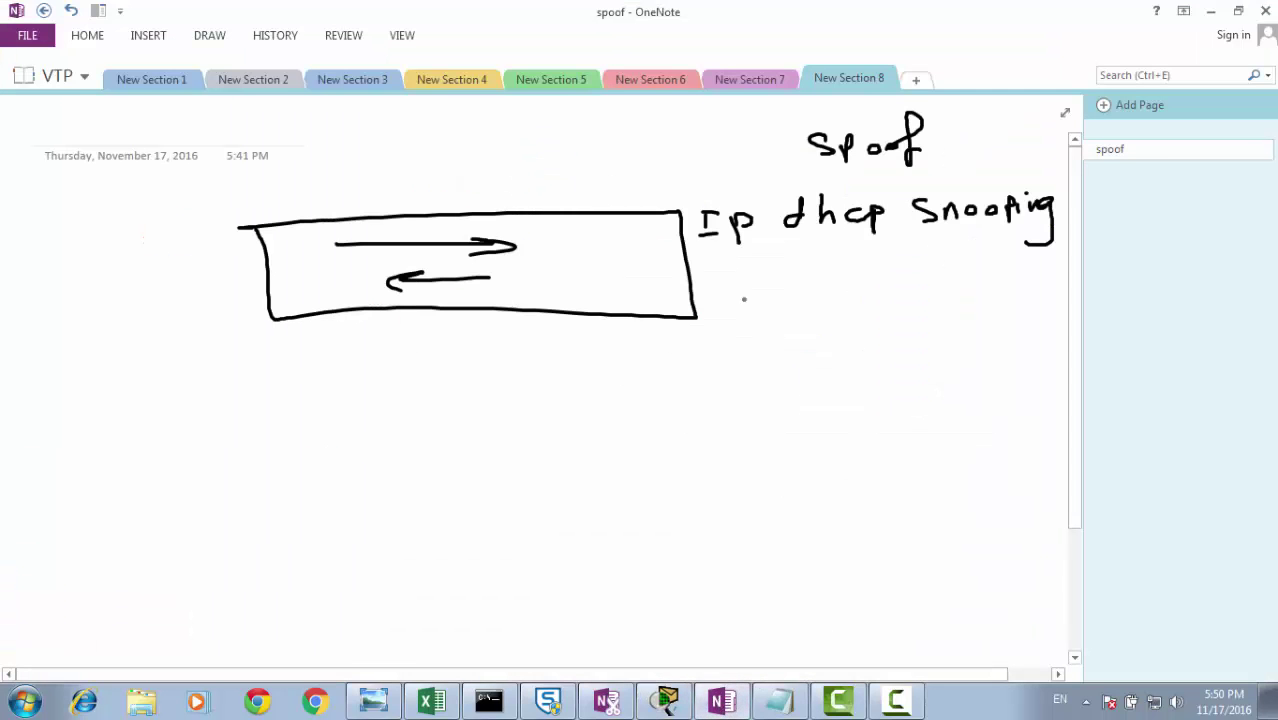
pyautogui.click(748, 84)
pyautogui.click(838, 84)
pyautogui.click(648, 82)
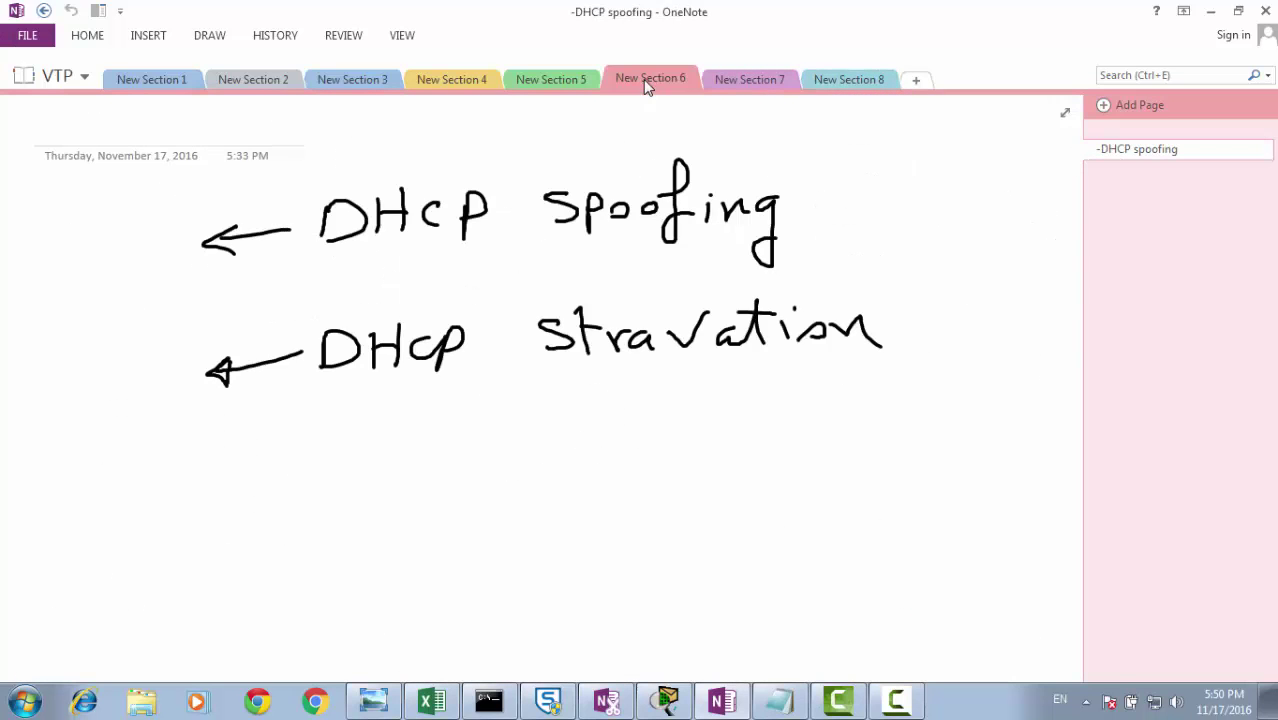
# Underline the DHCP Stravation heading and draw a switch box containing two opposite arrows beneath it.
pyautogui.moveTo(753, 375); pyautogui.dragTo(425, 375)
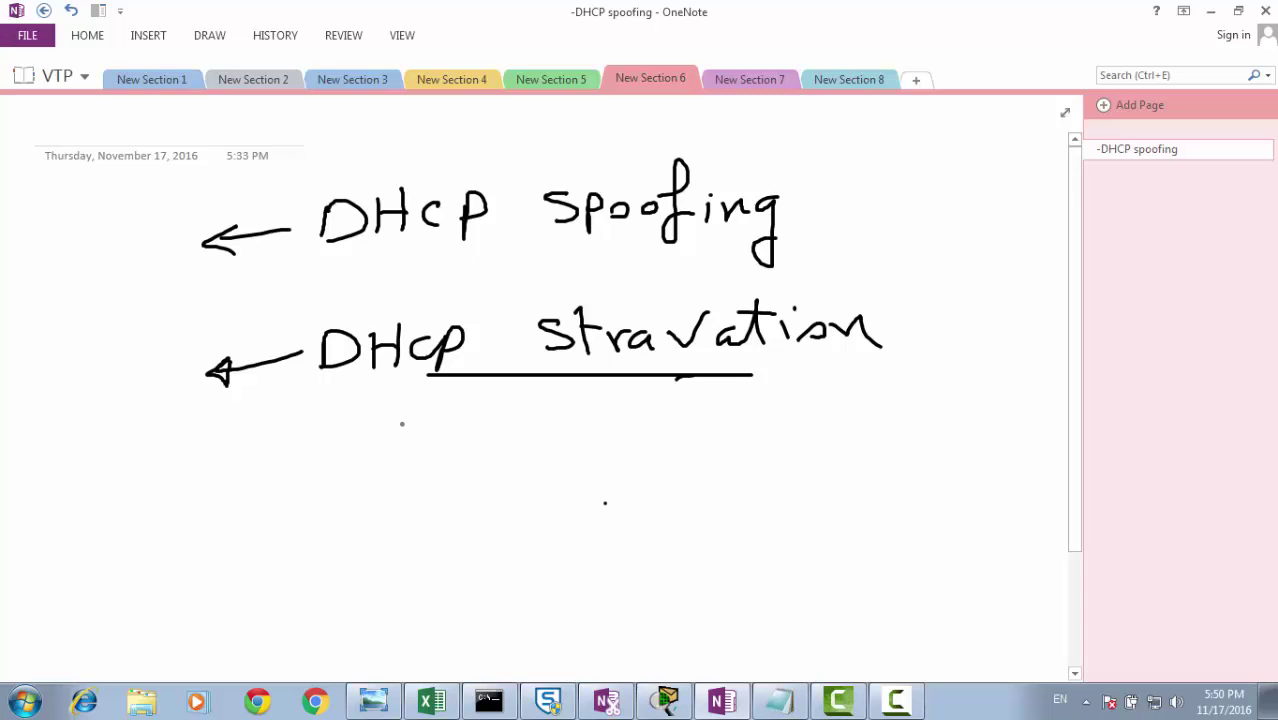
pyautogui.moveTo(388, 423)
pyautogui.mouseDown()
pyautogui.moveTo(719, 417)
pyautogui.moveTo(737, 528)
pyautogui.moveTo(385, 541)
pyautogui.moveTo(359, 433)
pyautogui.moveTo(496, 418)
pyautogui.moveTo(601, 463)
pyautogui.mouseUp()
pyautogui.moveTo(625, 486)
pyautogui.mouseDown()
pyautogui.moveTo(457, 495)
pyautogui.moveTo(500, 506)
pyautogui.mouseUp()
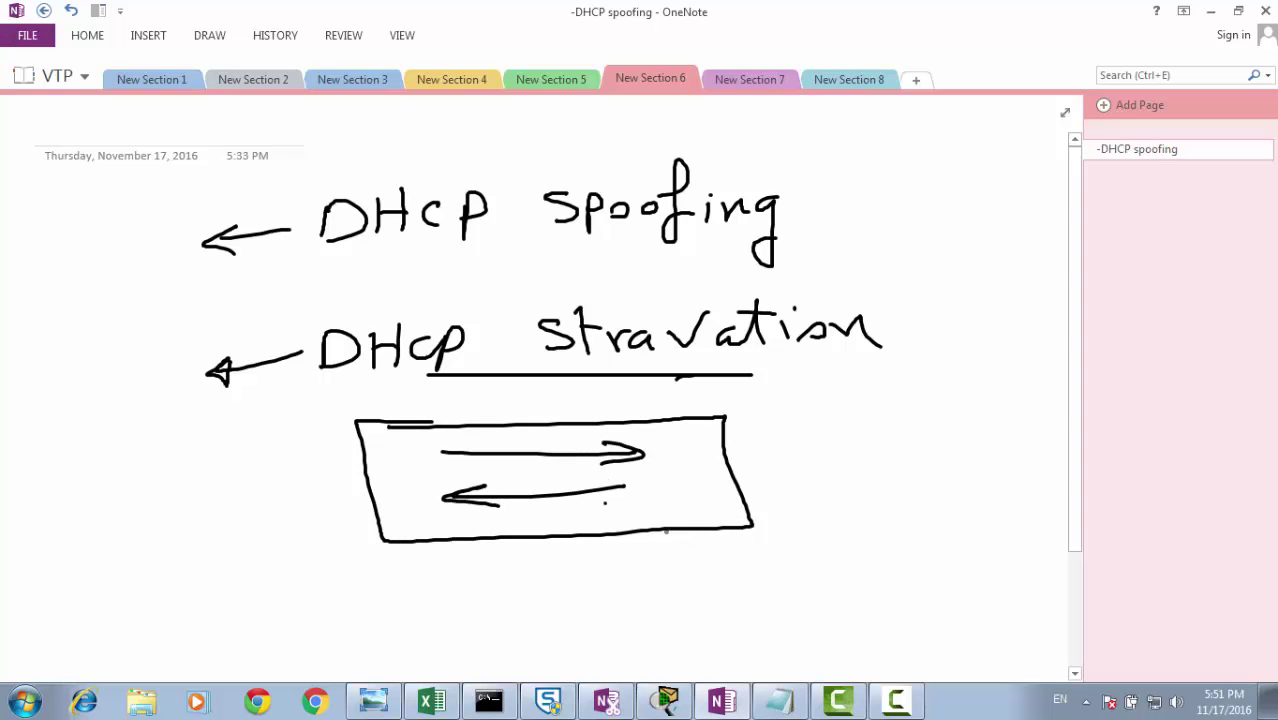
# Draw a server box connected below the right end of the switch and label it "DHCP Server" with an arrow.
pyautogui.moveTo(700, 517); pyautogui.dragTo(718, 566)
pyautogui.moveTo(752, 566)
pyautogui.mouseDown()
pyautogui.moveTo(680, 580)
pyautogui.moveTo(706, 676)
pyautogui.mouseUp()
pyautogui.moveTo(752, 576)
pyautogui.mouseDown()
pyautogui.moveTo(763, 634)
pyautogui.moveTo(706, 666)
pyautogui.mouseUp()
pyautogui.moveTo(758, 600); pyautogui.dragTo(810, 600)
pyautogui.moveTo(796, 592); pyautogui.dragTo(796, 606)
pyautogui.moveTo(834, 575)
pyautogui.mouseDown()
pyautogui.moveTo(834, 600)
pyautogui.moveTo(836, 578)
pyautogui.moveTo(872, 600)
pyautogui.mouseUp()
pyautogui.moveTo(880, 565)
pyautogui.mouseDown()
pyautogui.moveTo(882, 600)
pyautogui.moveTo(880, 583)
pyautogui.moveTo(904, 599)
pyautogui.mouseUp()
pyautogui.moveTo(920, 572); pyautogui.dragTo(922, 603)
pyautogui.moveTo(920, 572); pyautogui.dragTo(934, 584)
pyautogui.moveTo(858, 620); pyautogui.dragTo(840, 648)
pyautogui.moveTo(870, 640); pyautogui.dragTo(956, 626)
pyautogui.moveTo(956, 634); pyautogui.dragTo(1002, 618)
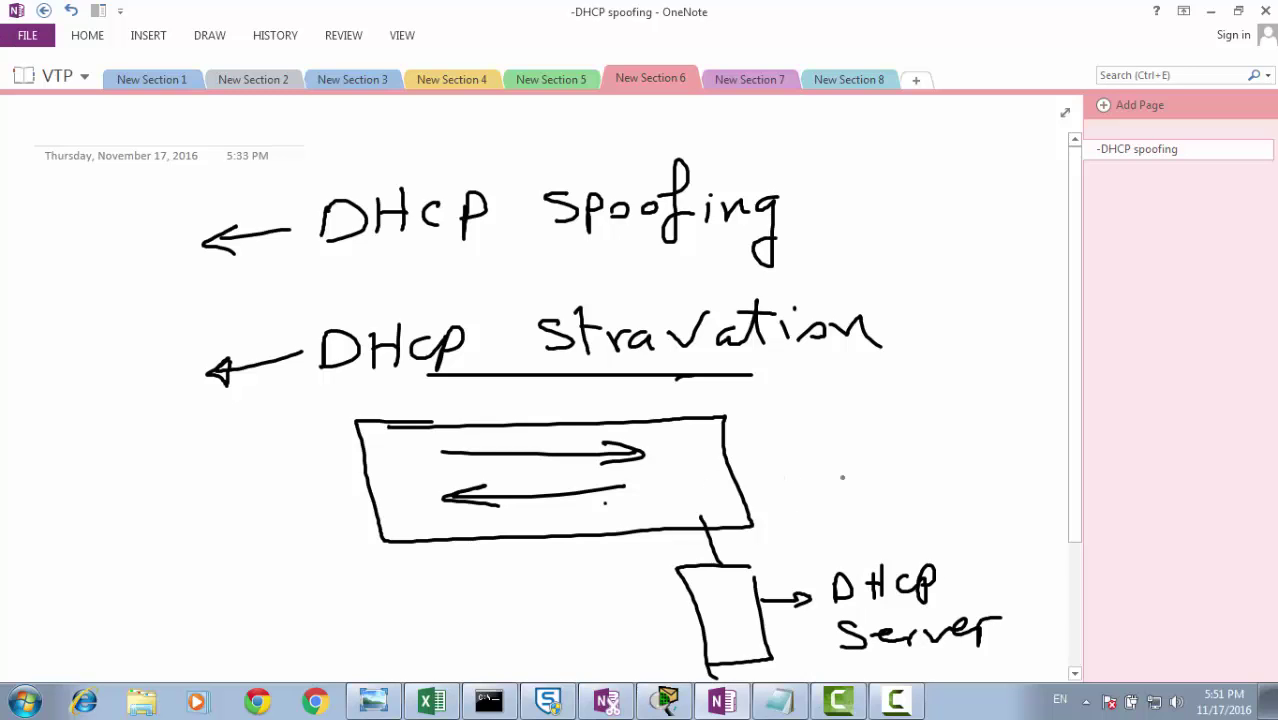
# Draw an opening bracket beside the switch box and handwrite the range's first address, 192.168.1.11.
pyautogui.moveTo(788, 420)
pyautogui.mouseDown()
pyautogui.moveTo(756, 418)
pyautogui.moveTo(766, 502)
pyautogui.moveTo(813, 512)
pyautogui.mouseUp()
pyautogui.moveTo(811, 398)
pyautogui.mouseDown()
pyautogui.moveTo(812, 414)
pyautogui.moveTo(862, 412)
pyautogui.mouseUp()
pyautogui.moveTo(872, 407); pyautogui.dragTo(884, 410)
pyautogui.moveTo(914, 382)
pyautogui.mouseDown()
pyautogui.moveTo(906, 404)
pyautogui.moveTo(928, 406)
pyautogui.mouseUp()
pyautogui.moveTo(946, 395); pyautogui.dragTo(1007, 400)
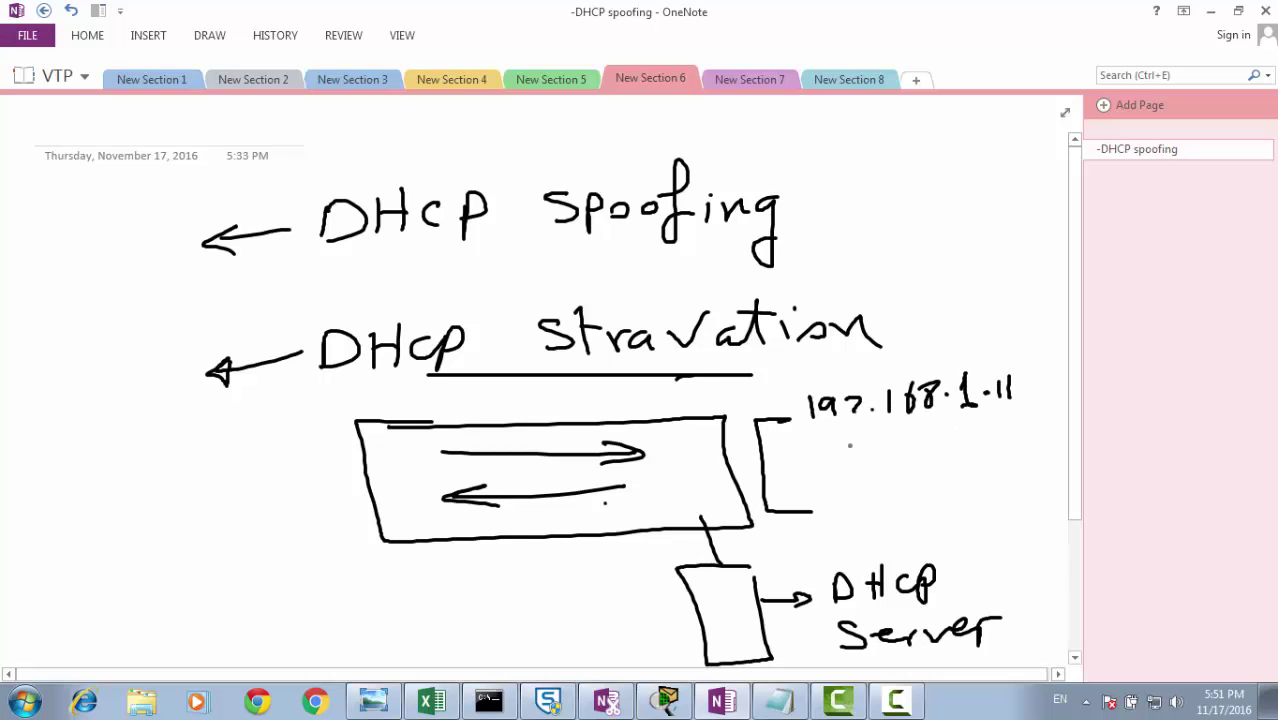
# Handwrite 192.168.1.110 as the end of the address range and add the closing bracket.
pyautogui.moveTo(797, 450); pyautogui.dragTo(812, 478)
pyautogui.moveTo(834, 458); pyautogui.dragTo(857, 471)
pyautogui.moveTo(882, 436)
pyautogui.mouseDown()
pyautogui.moveTo(882, 462)
pyautogui.moveTo(898, 466)
pyautogui.mouseUp()
pyautogui.moveTo(926, 440); pyautogui.dragTo(912, 462)
pyautogui.moveTo(942, 462); pyautogui.dragTo(943, 463)
pyautogui.moveTo(962, 434)
pyautogui.mouseDown()
pyautogui.moveTo(958, 466)
pyautogui.moveTo(970, 462)
pyautogui.mouseUp()
pyautogui.moveTo(976, 455); pyautogui.dragTo(986, 462)
pyautogui.moveTo(1002, 432)
pyautogui.mouseDown()
pyautogui.moveTo(1000, 458)
pyautogui.moveTo(1016, 452)
pyautogui.mouseUp()
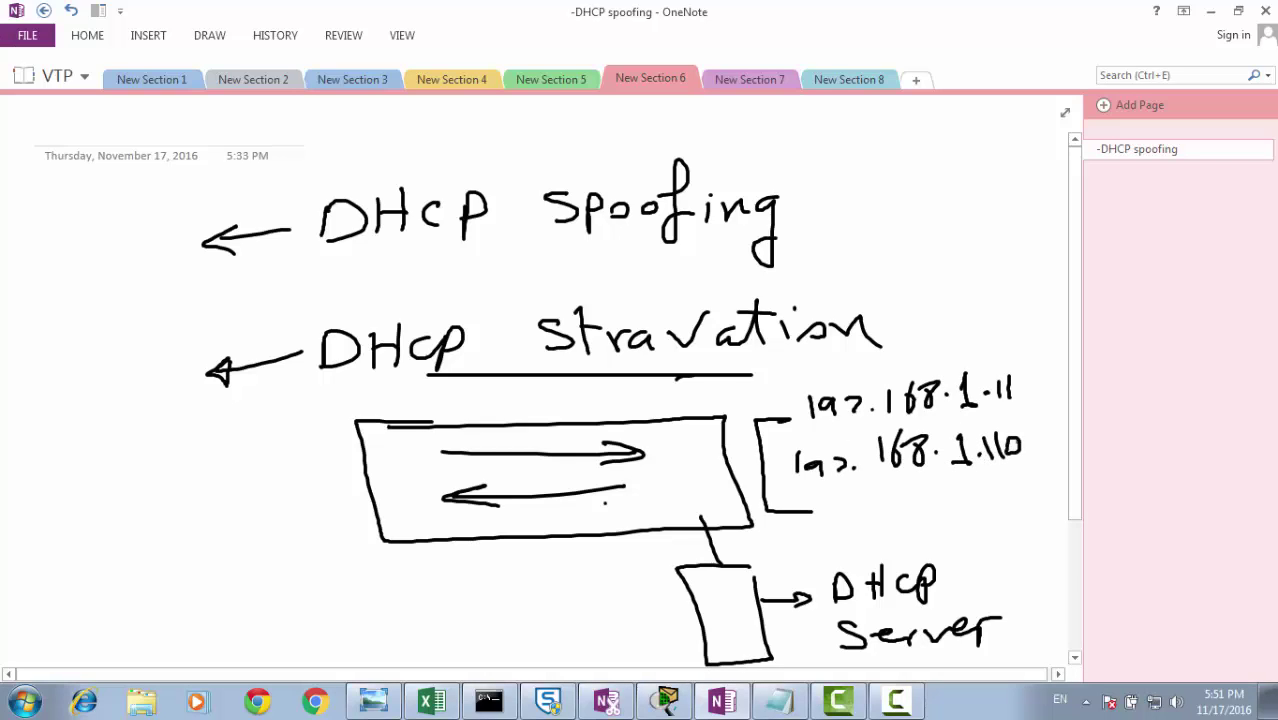
pyautogui.moveTo(1027, 371); pyautogui.dragTo(1042, 480)
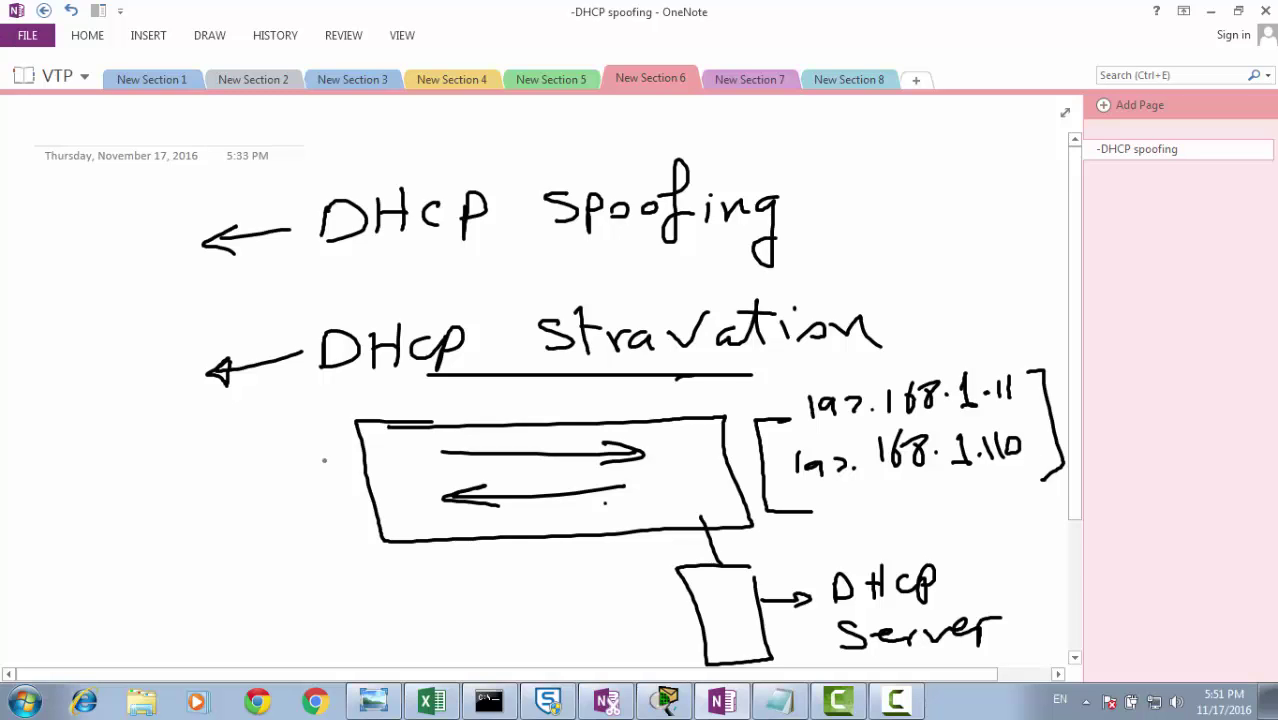
# Draw a computer connected to the left side of the switch box, with an arrow pointing to it labelled "DHCP".
pyautogui.moveTo(368, 500)
pyautogui.mouseDown()
pyautogui.moveTo(334, 502)
pyautogui.moveTo(301, 532)
pyautogui.mouseUp()
pyautogui.moveTo(290, 546)
pyautogui.mouseDown()
pyautogui.moveTo(329, 537)
pyautogui.moveTo(292, 577)
pyautogui.mouseUp()
pyautogui.moveTo(328, 538)
pyautogui.mouseDown()
pyautogui.moveTo(291, 545)
pyautogui.moveTo(314, 555)
pyautogui.moveTo(299, 620)
pyautogui.mouseUp()
pyautogui.moveTo(341, 576); pyautogui.dragTo(364, 604)
pyautogui.moveTo(206, 548); pyautogui.dragTo(264, 577)
pyautogui.moveTo(254, 561); pyautogui.dragTo(244, 588)
pyautogui.moveTo(112, 518)
pyautogui.mouseDown()
pyautogui.moveTo(108, 532)
pyautogui.moveTo(108, 518)
pyautogui.mouseUp()
pyautogui.moveTo(141, 502); pyautogui.dragTo(150, 527)
pyautogui.moveTo(164, 492); pyautogui.dragTo(162, 514)
pyautogui.moveTo(150, 516); pyautogui.dragTo(178, 508)
pyautogui.moveTo(188, 486)
pyautogui.mouseDown()
pyautogui.moveTo(194, 512)
pyautogui.moveTo(208, 494)
pyautogui.mouseUp()
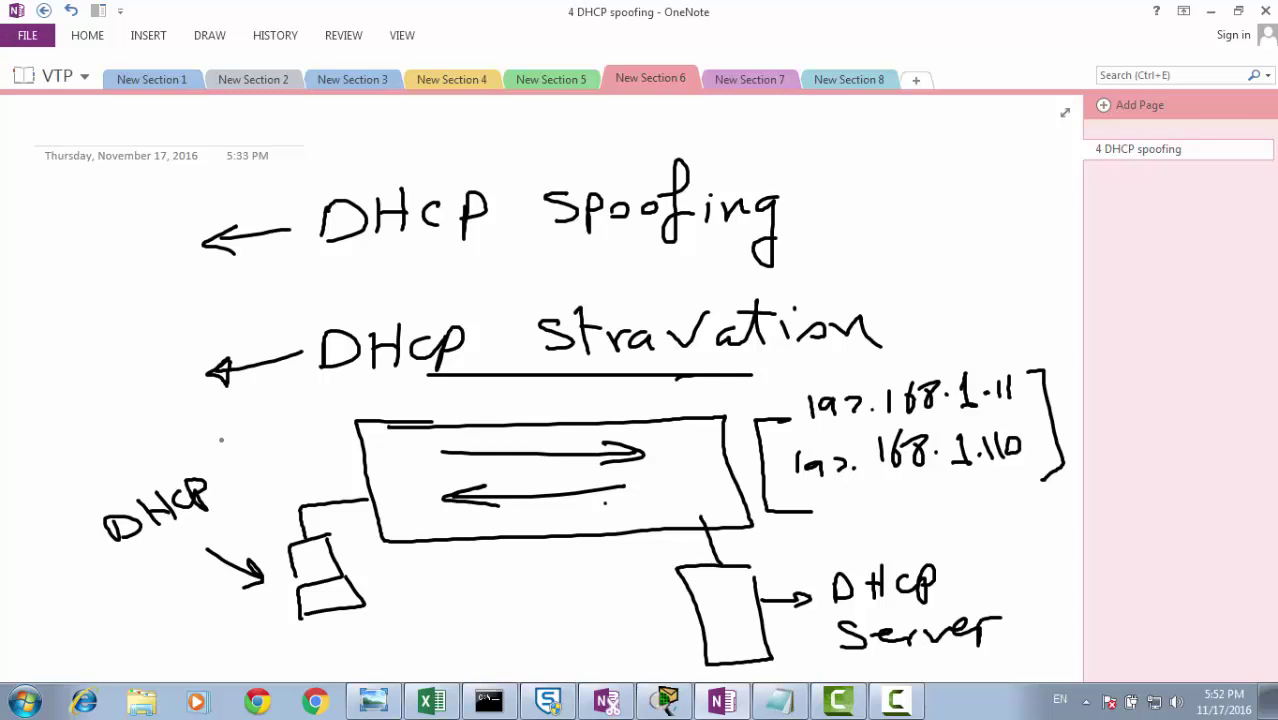
# Draw a second computer connected below the middle of the switch box and an arrow from it towards the DHCP server.
pyautogui.moveTo(525, 528)
pyautogui.mouseDown()
pyautogui.moveTo(533, 560)
pyautogui.moveTo(514, 579)
pyautogui.moveTo(553, 568)
pyautogui.moveTo(512, 627)
pyautogui.moveTo(578, 626)
pyautogui.mouseUp()
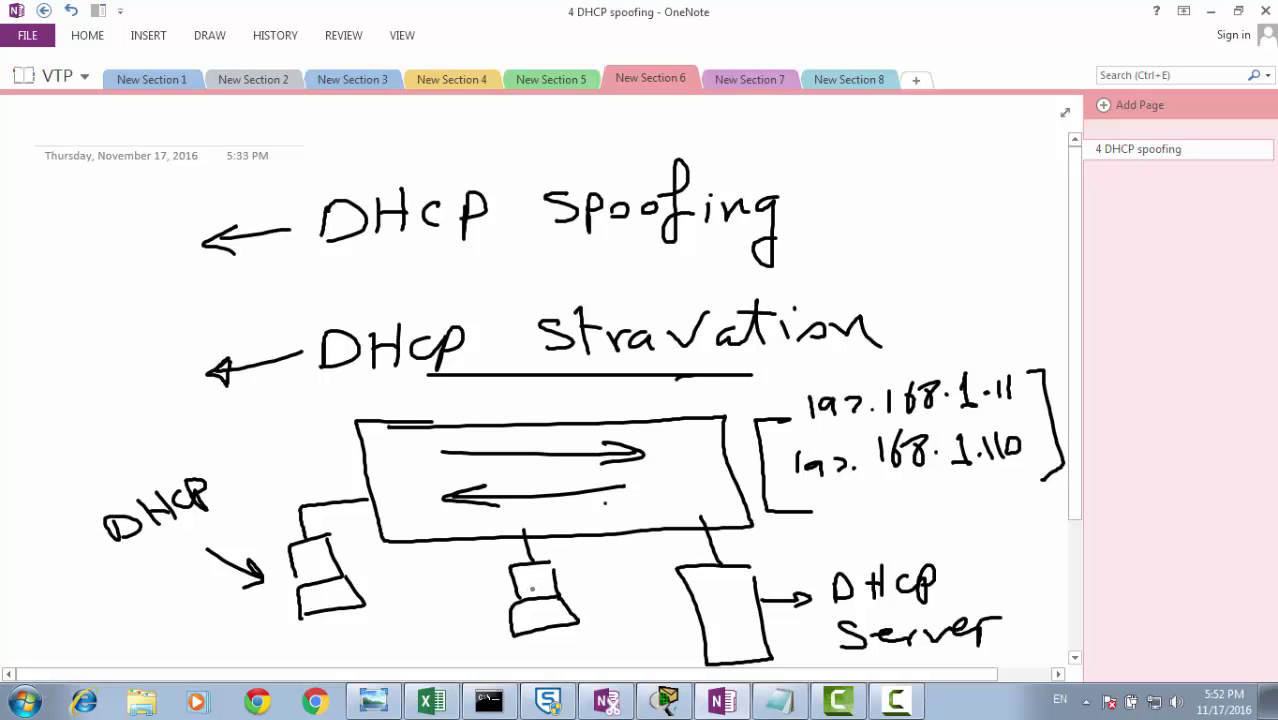
pyautogui.moveTo(520, 592)
pyautogui.mouseDown()
pyautogui.moveTo(510, 566)
pyautogui.moveTo(626, 512)
pyautogui.moveTo(686, 549)
pyautogui.moveTo(682, 566)
pyautogui.mouseUp()
pyautogui.moveTo(660, 557); pyautogui.dragTo(680, 566)
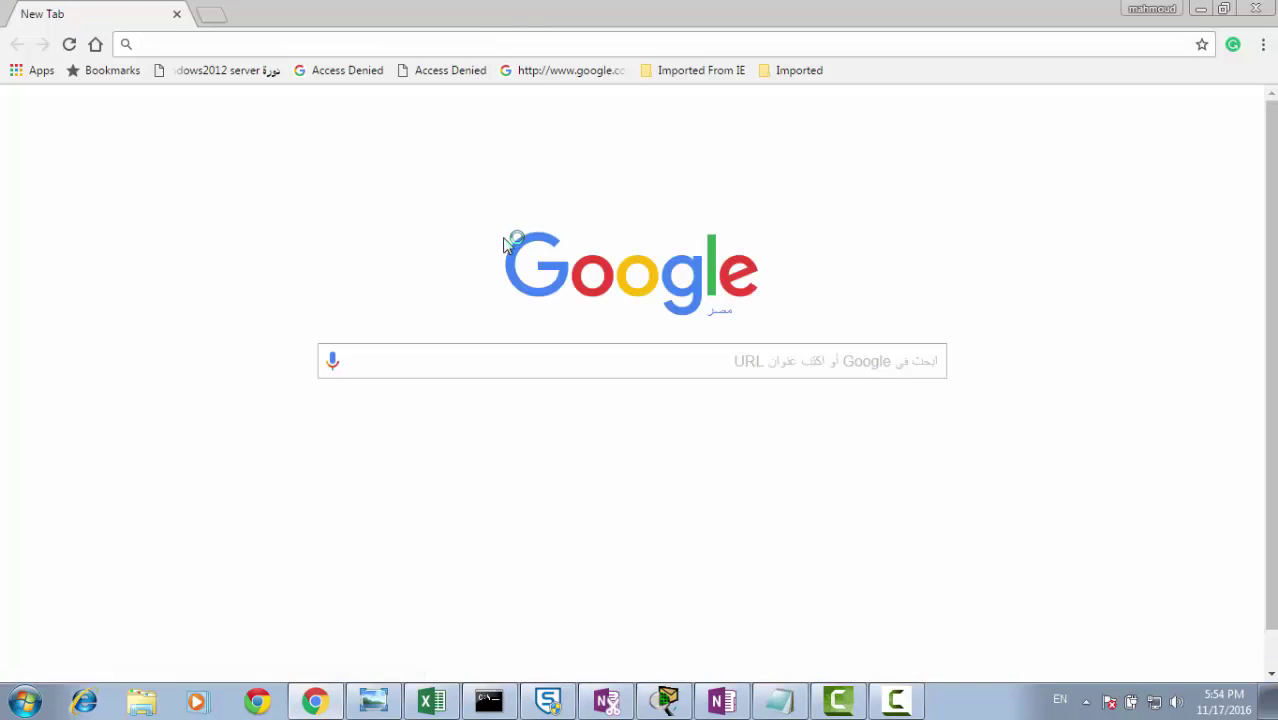
# Go to google.com, search for "cisco dhcp flow rate", and open the "DHCP Snooping - DHCP Rate Limit" result.
pyautogui.write('go')
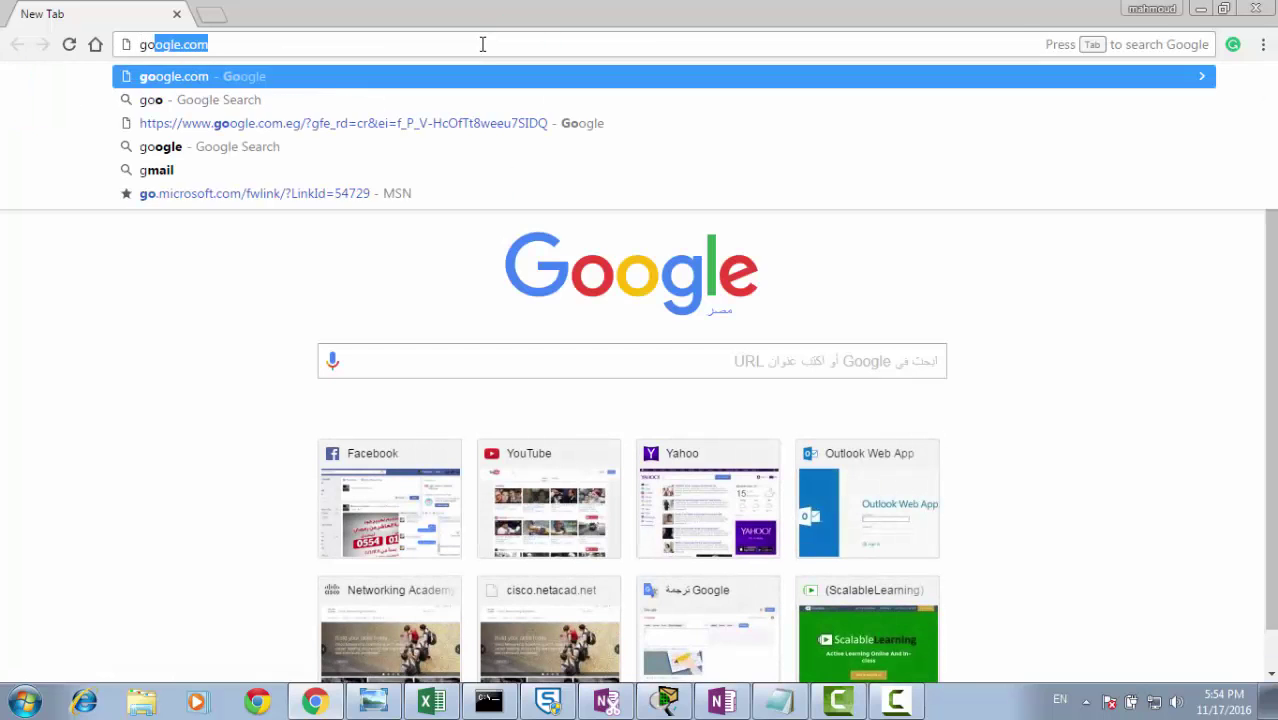
pyautogui.press('Return')
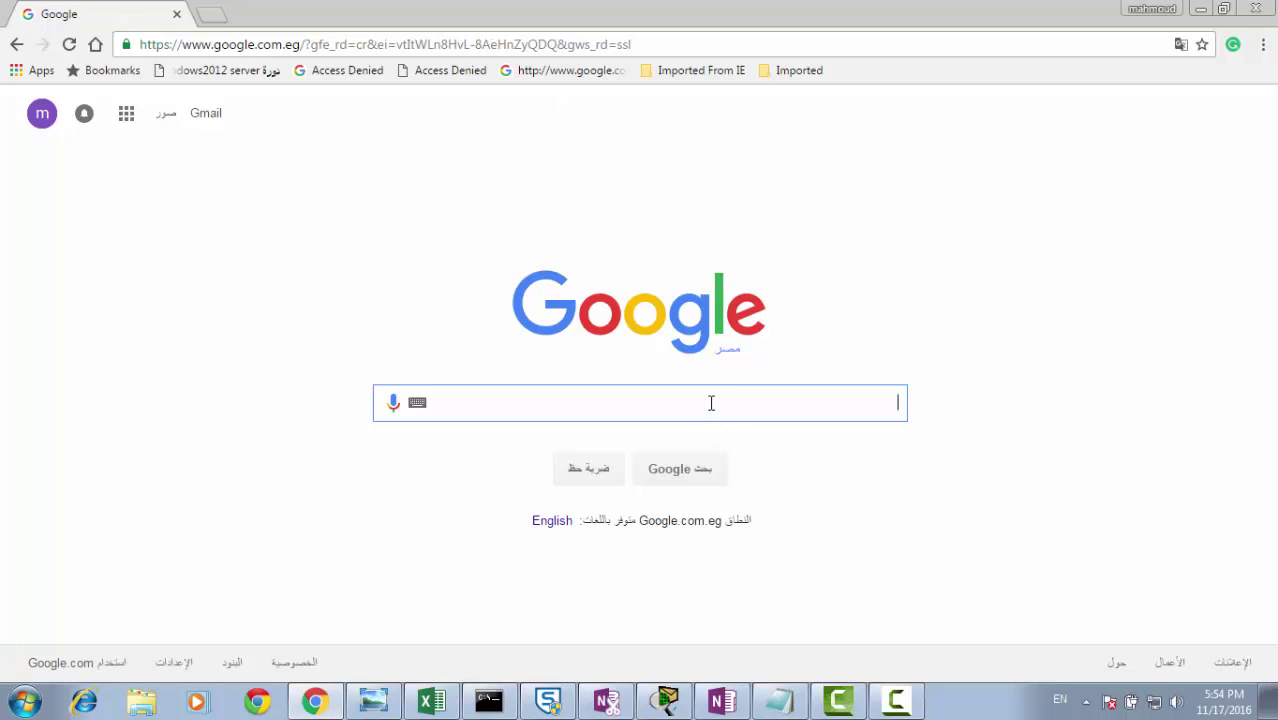
pyautogui.write('dhc')
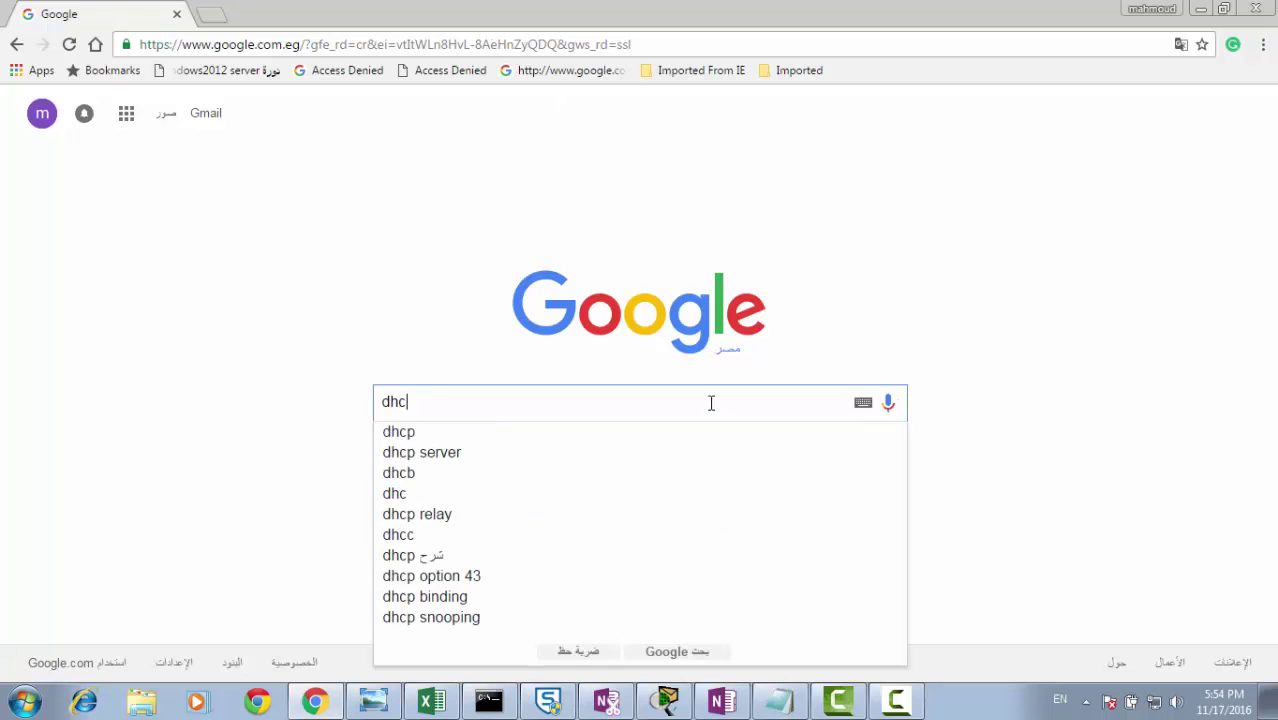
pyautogui.press('BackSpace')
pyautogui.press('BackSpace')
pyautogui.press('BackSpace')
pyautogui.write('cisc')
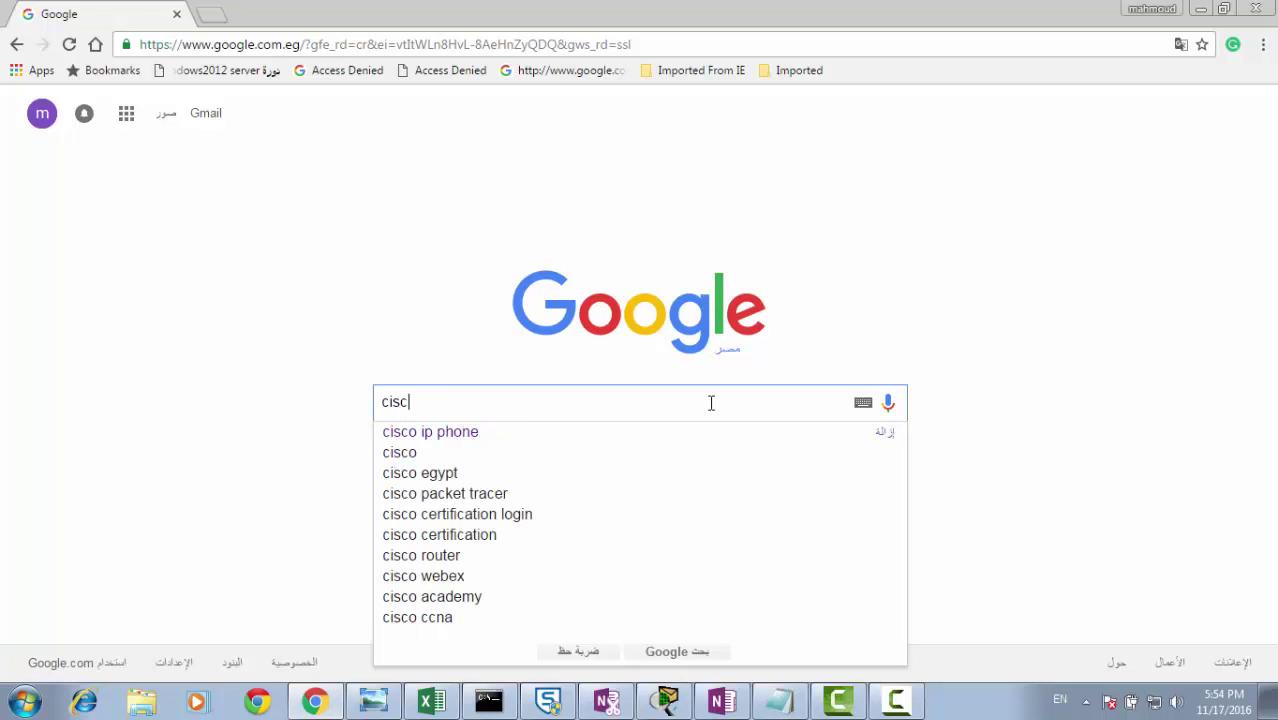
pyautogui.write('o dhc')
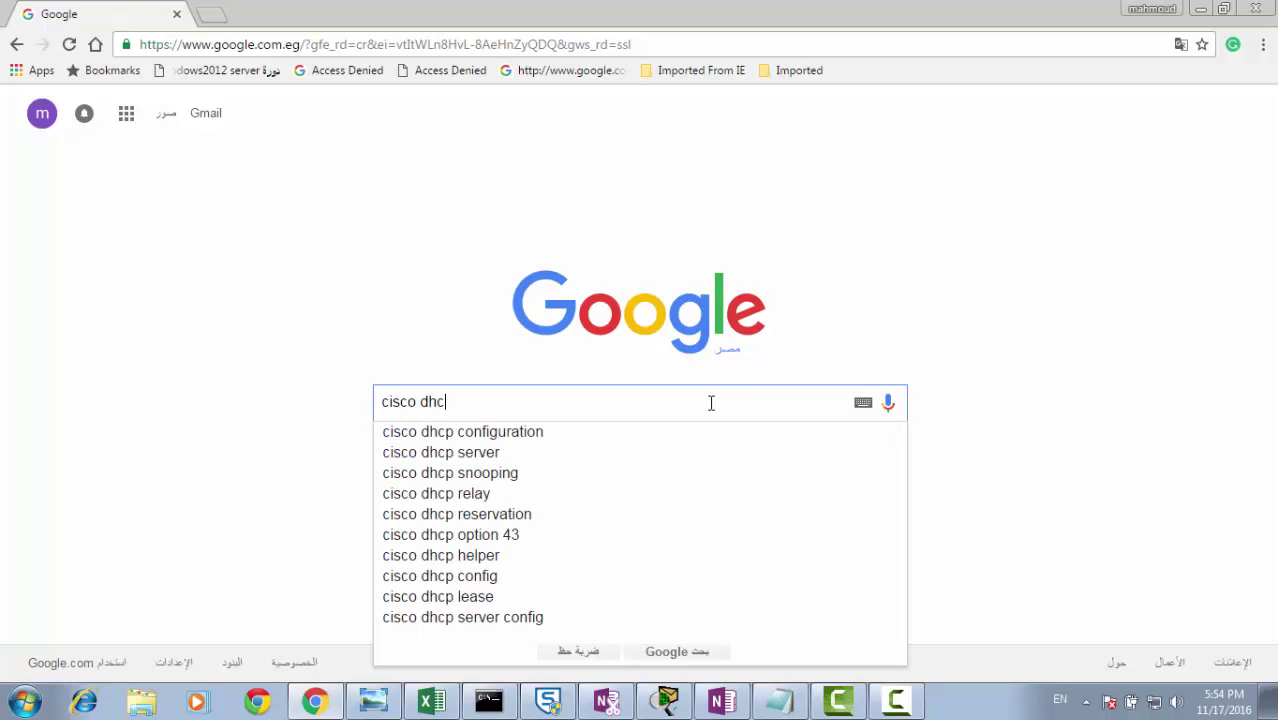
pyautogui.write('p fl')
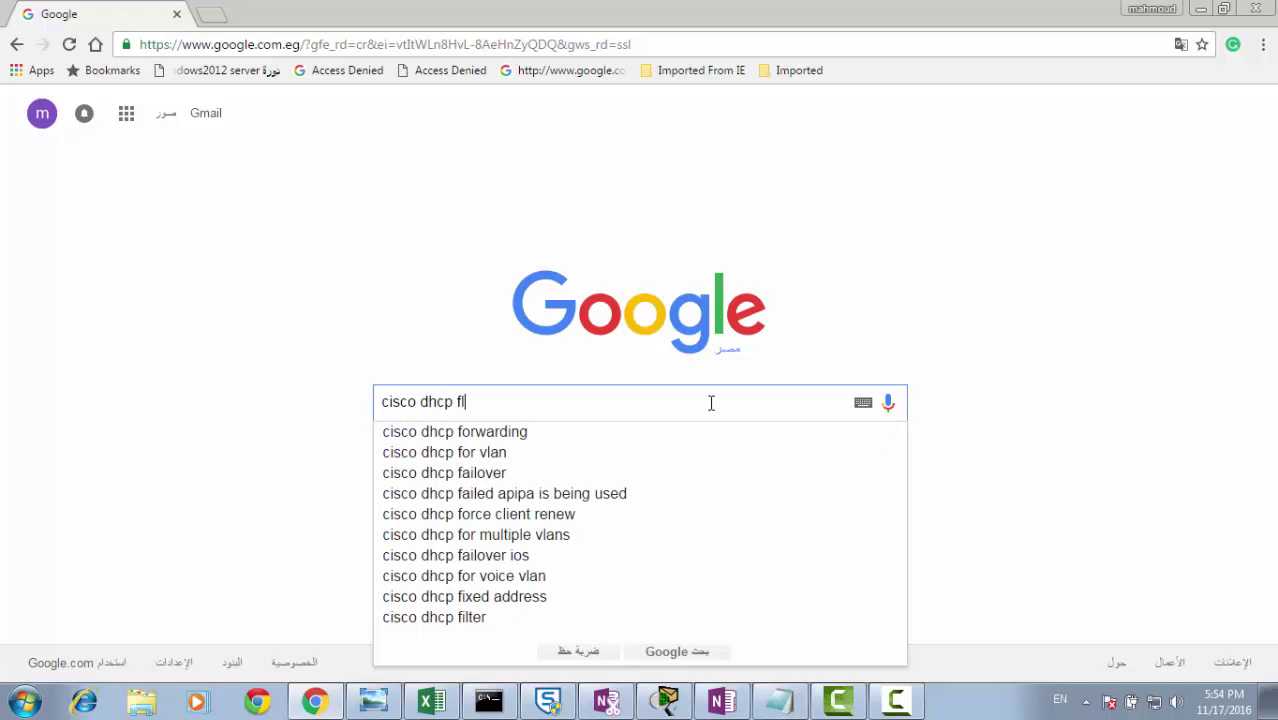
pyautogui.write('ow rate')
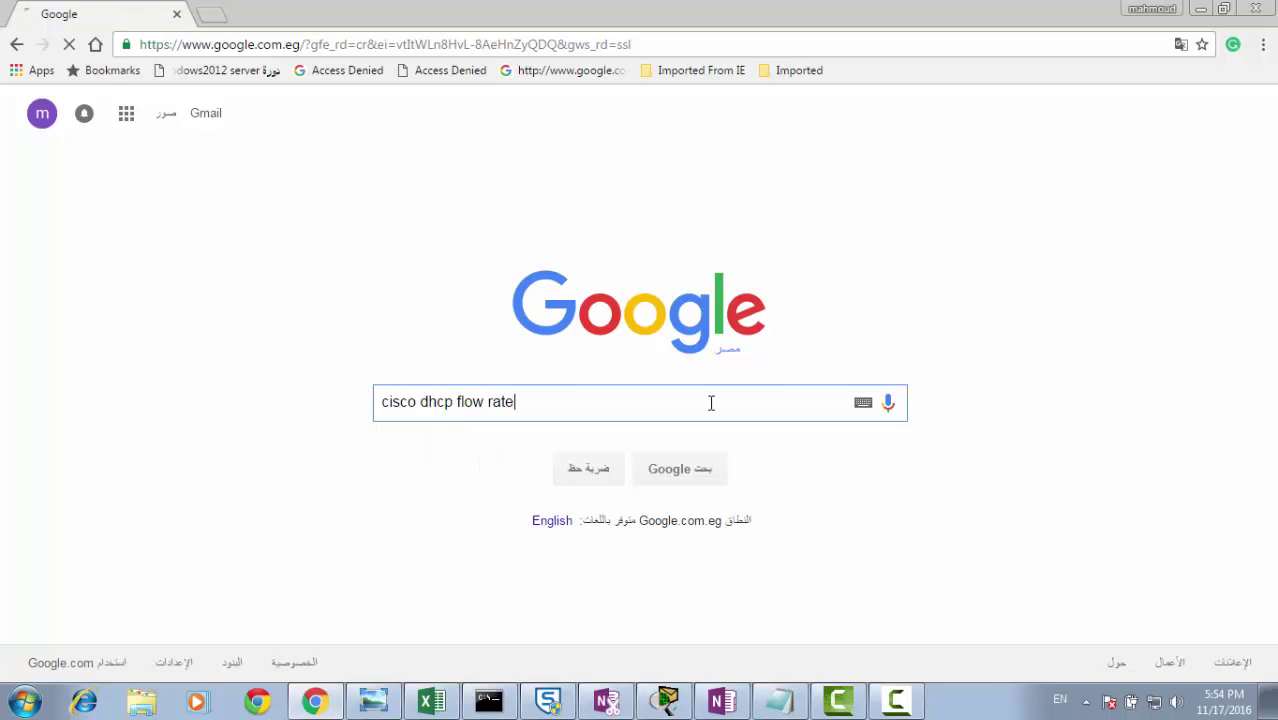
pyautogui.press('Return')
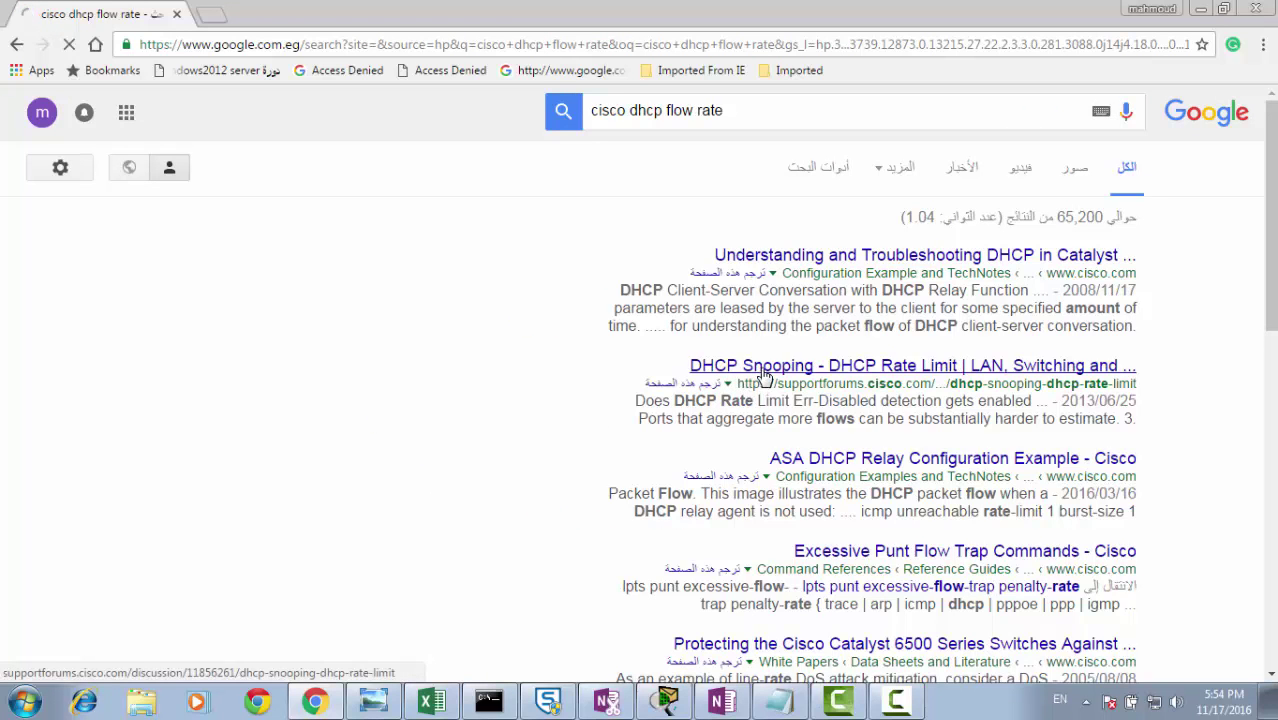
pyautogui.click(763, 373)
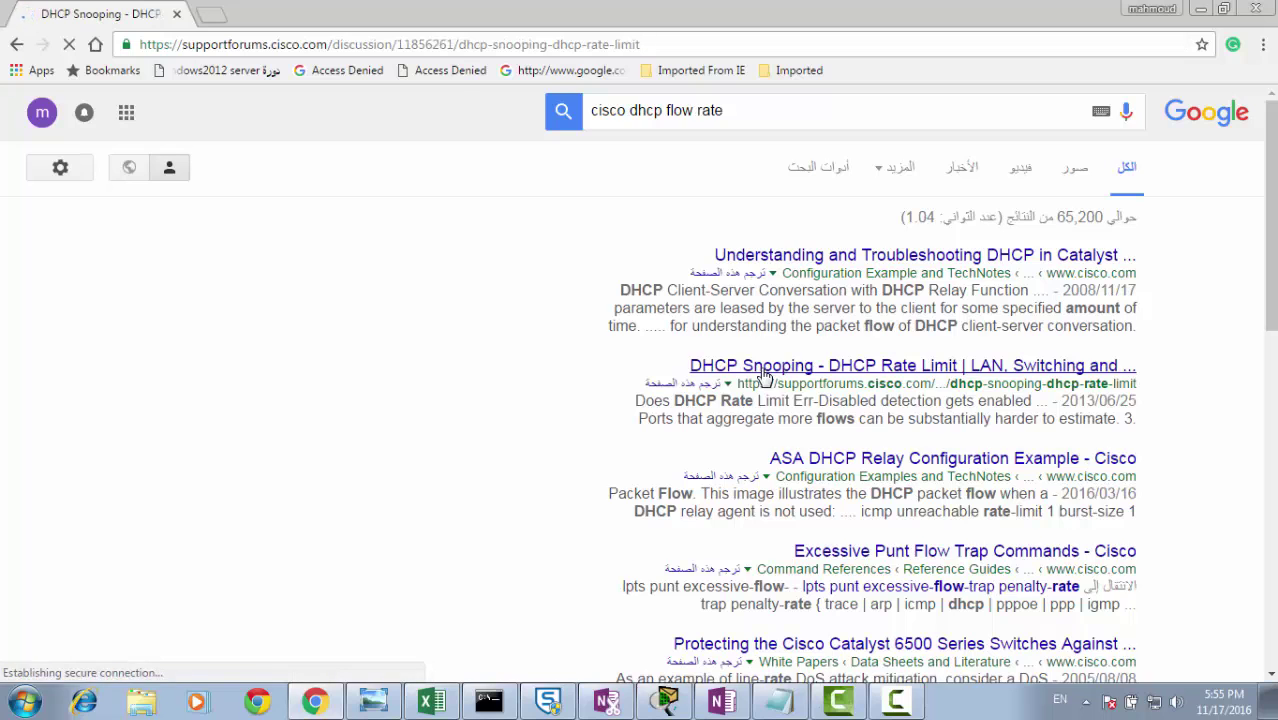
pyautogui.click(897, 702)
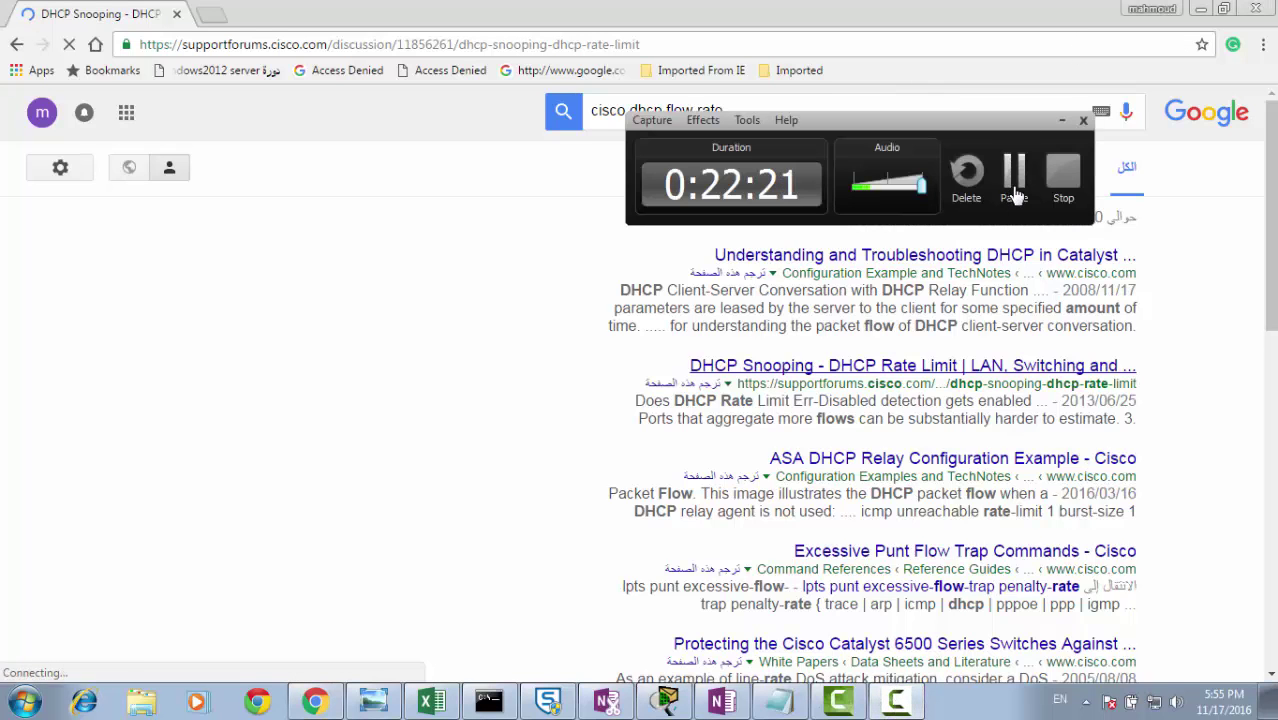
pyautogui.click(1015, 195)
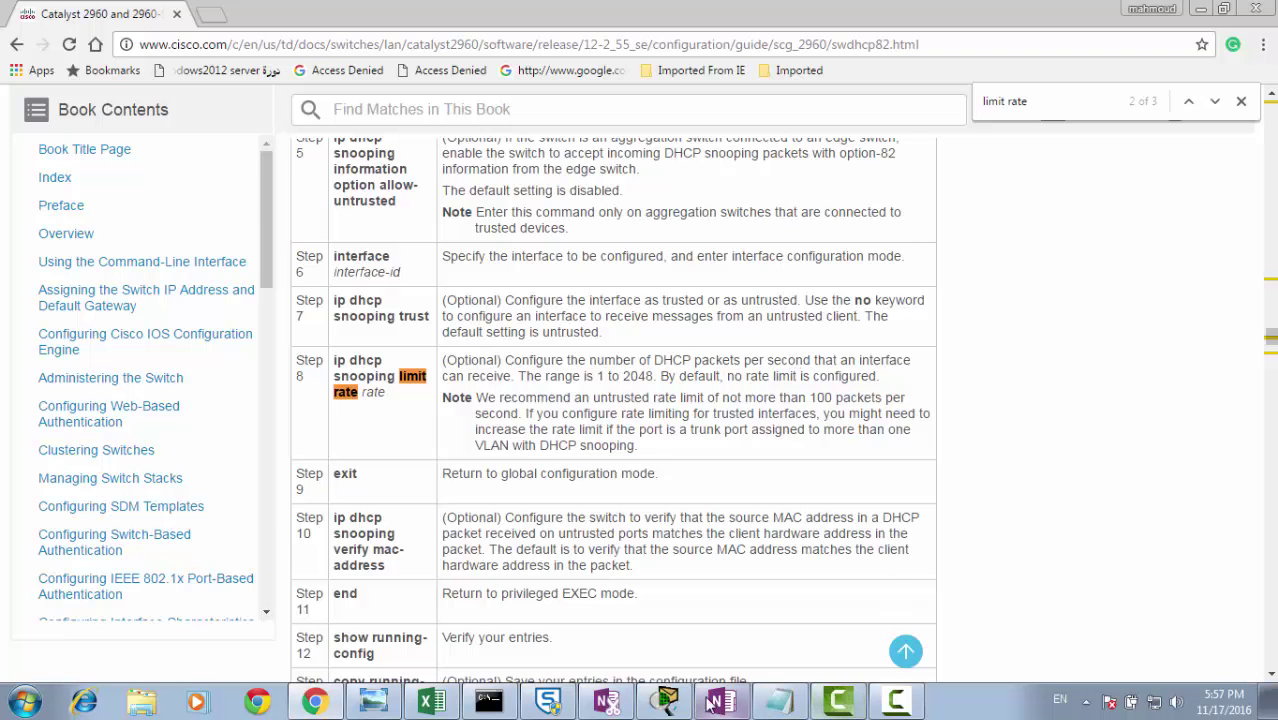
# Switch to Packet Tracer, open Switch4's command line in a maximized window and start the console session.
pyautogui.click(665, 700)
pyautogui.moveTo(930, 288); pyautogui.dragTo(910, 278)
pyautogui.click(910, 278)
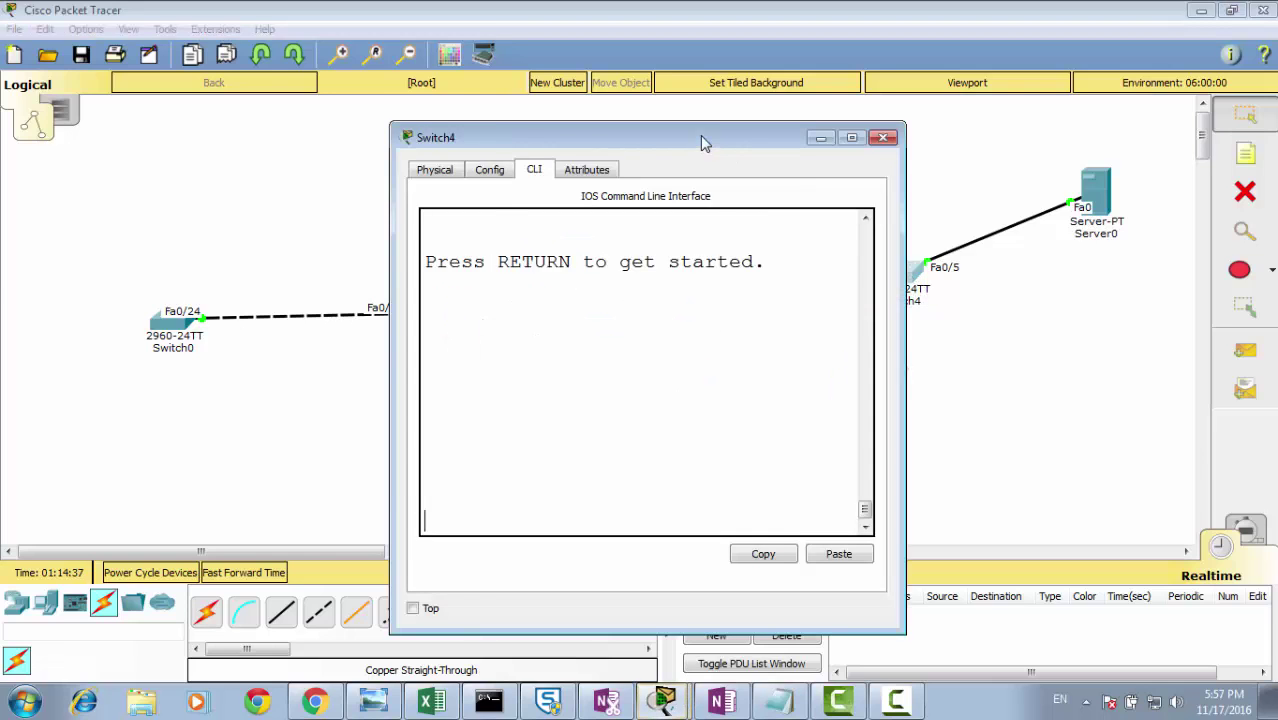
pyautogui.doubleClick(700, 135)
pyautogui.press('Return')
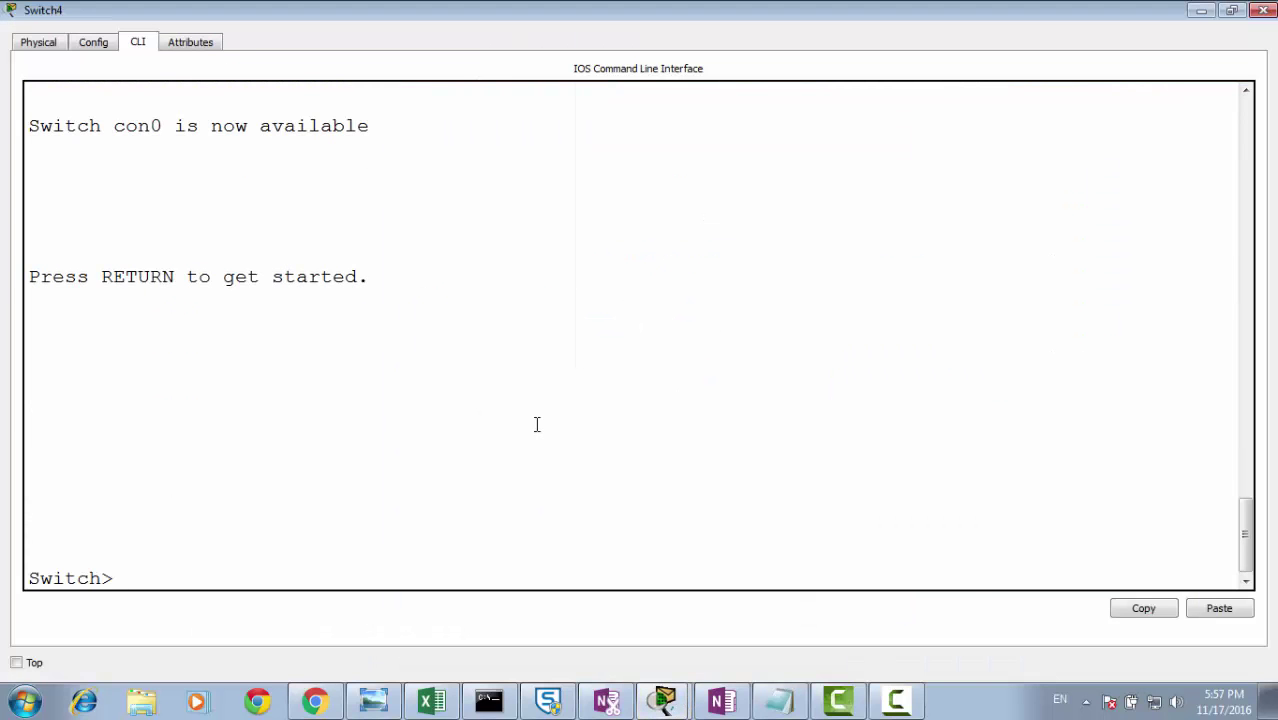
# Enter privileged EXEC mode on Switch4 and go into global configuration mode with configure terminal.
pyautogui.write('en')
pyautogui.press('Tab')
pyautogui.press('Return')
pyautogui.write('config')
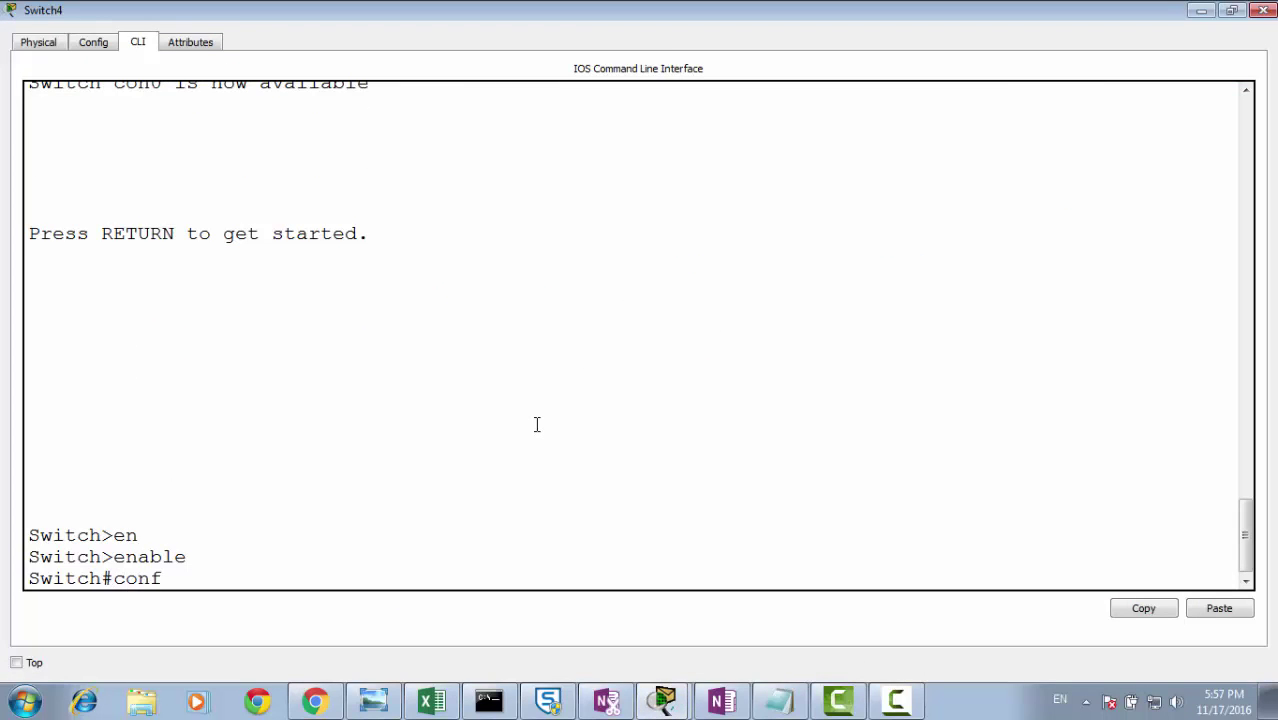
pyautogui.press('Tab')
pyautogui.write('ter')
pyautogui.press('Tab')
pyautogui.press('Return')
# Enter configuration of the interface range fastEthernet 0/1-24.
pyautogui.write('inter')
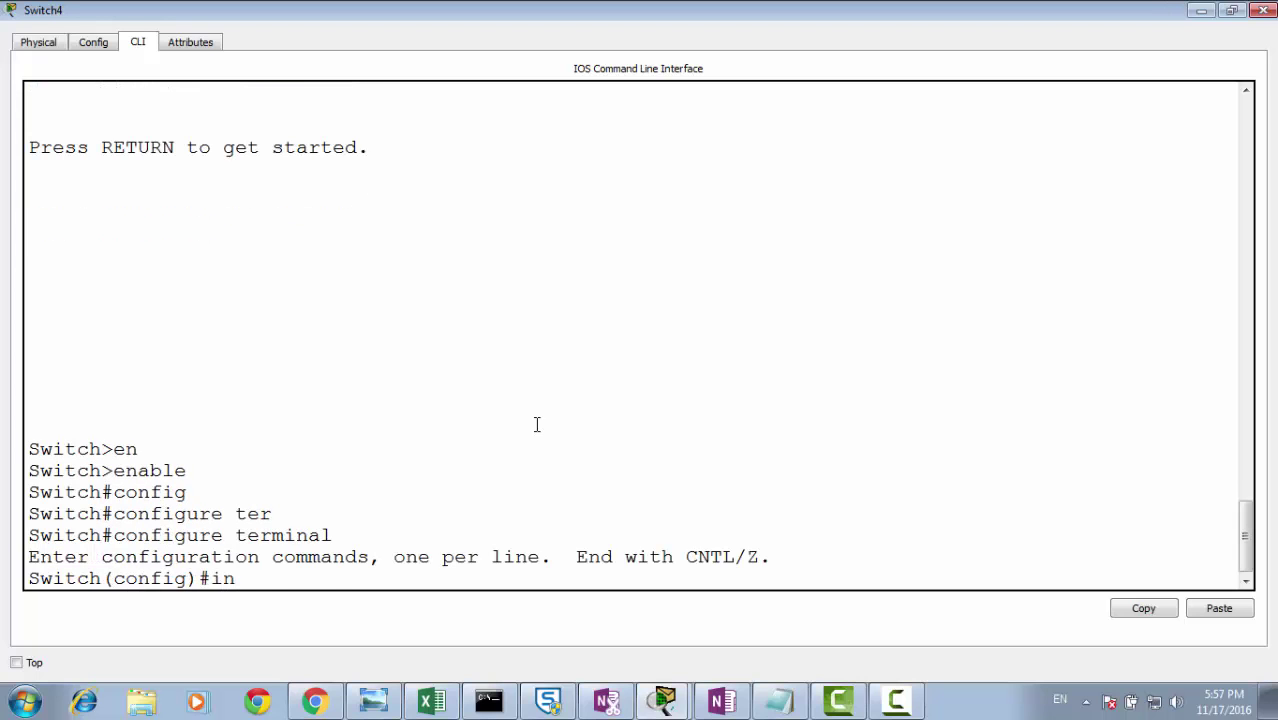
pyautogui.press('Tab')
pyautogui.write('ra')
pyautogui.press('Tab')
pyautogui.write('fas')
pyautogui.press('Tab')
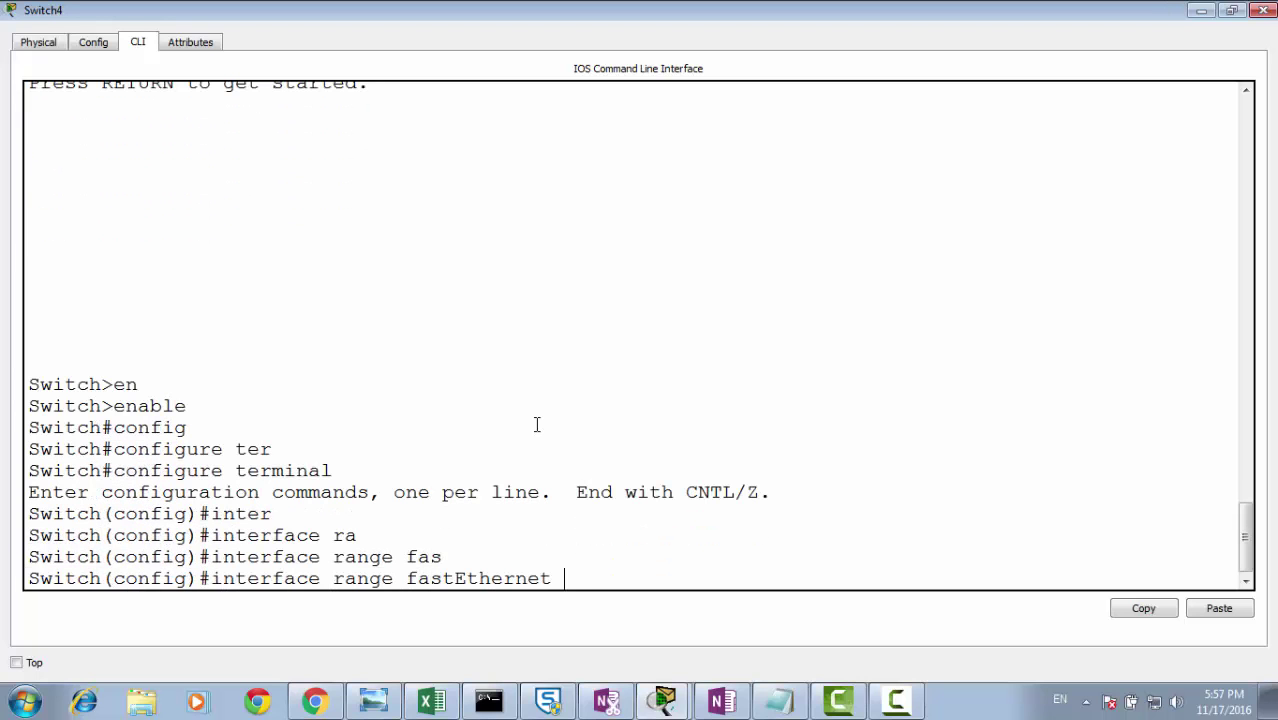
pyautogui.write('0/1-24')
pyautogui.press('Return')
# Apply ip dhcp snooping limit rate 5 to the interface range and close the Switch4 window.
pyautogui.write('ip dhc')
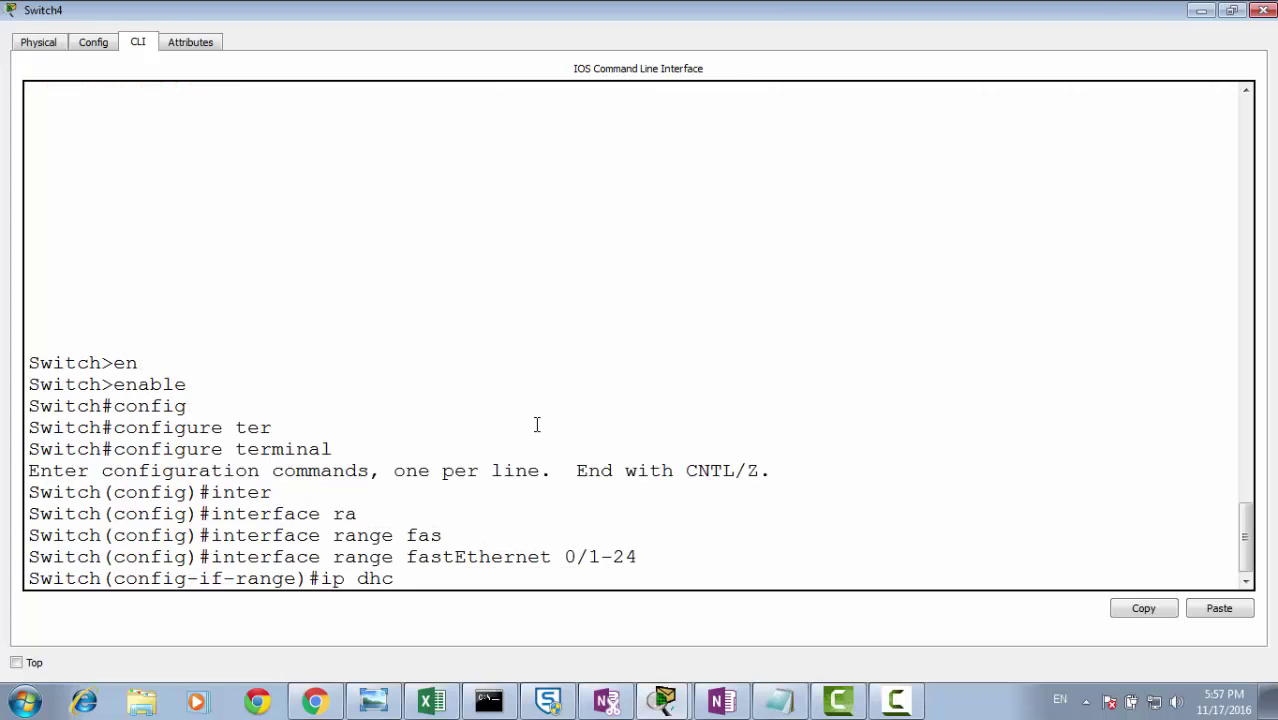
pyautogui.press('Tab')
pyautogui.write('sn')
pyautogui.press('Tab')
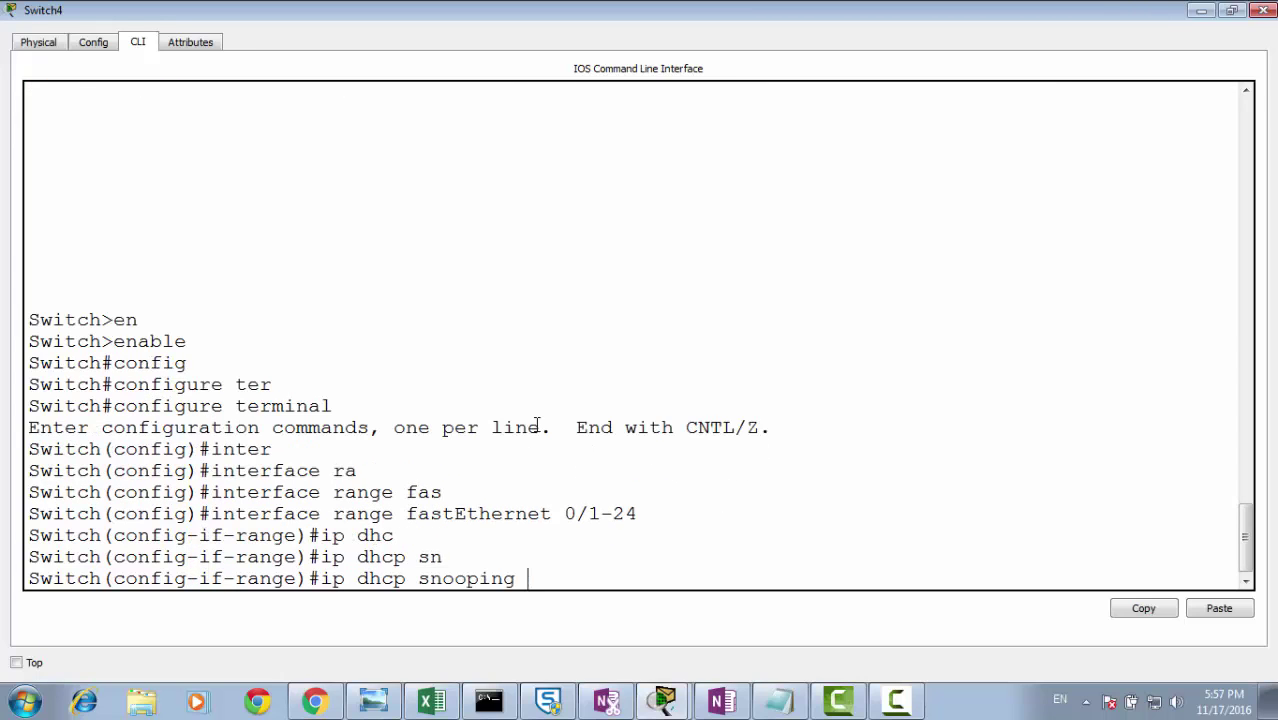
pyautogui.write('li')
pyautogui.press('Tab')
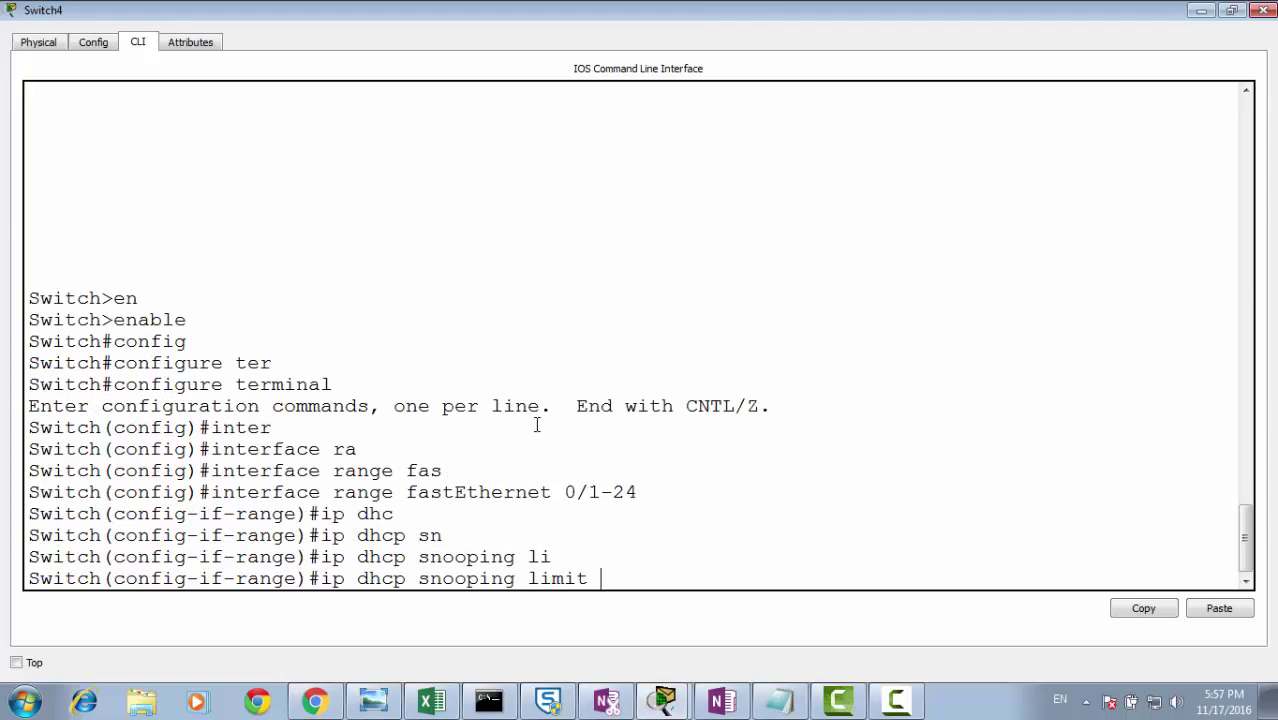
pyautogui.write('ra')
pyautogui.press('Tab')
pyautogui.write('5')
pyautogui.press('Return')
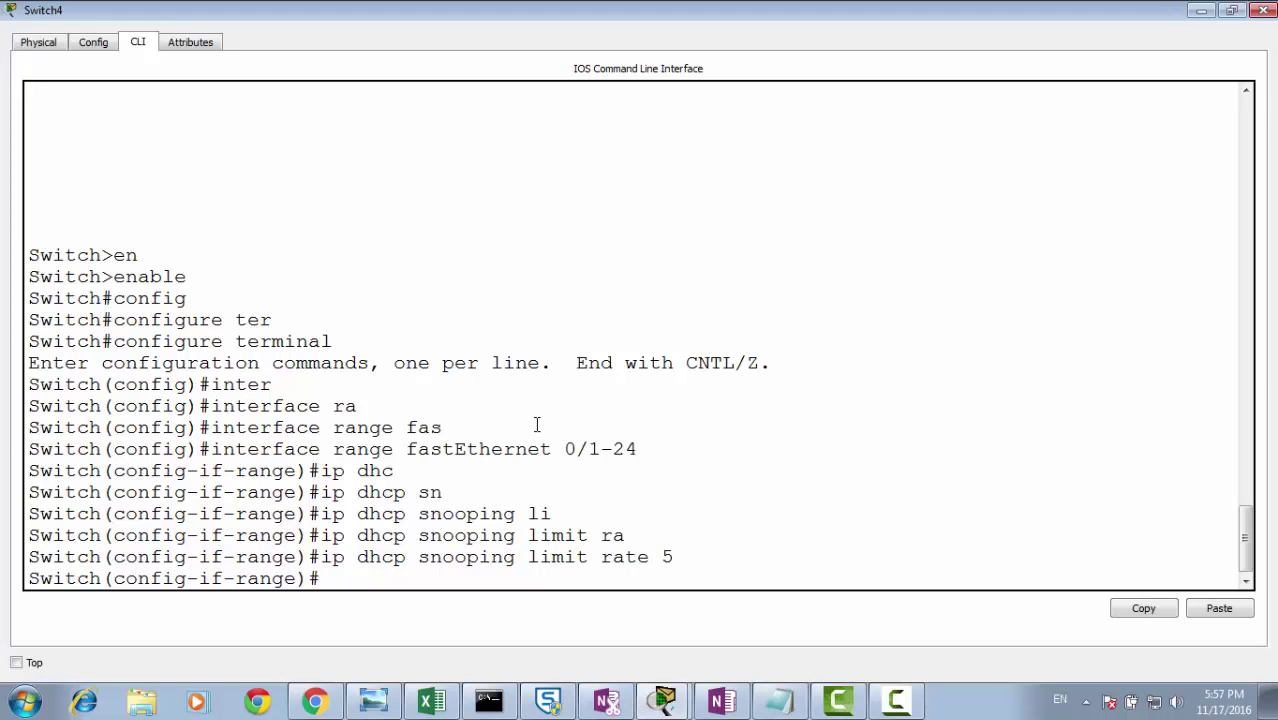
pyautogui.click(1263, 10)
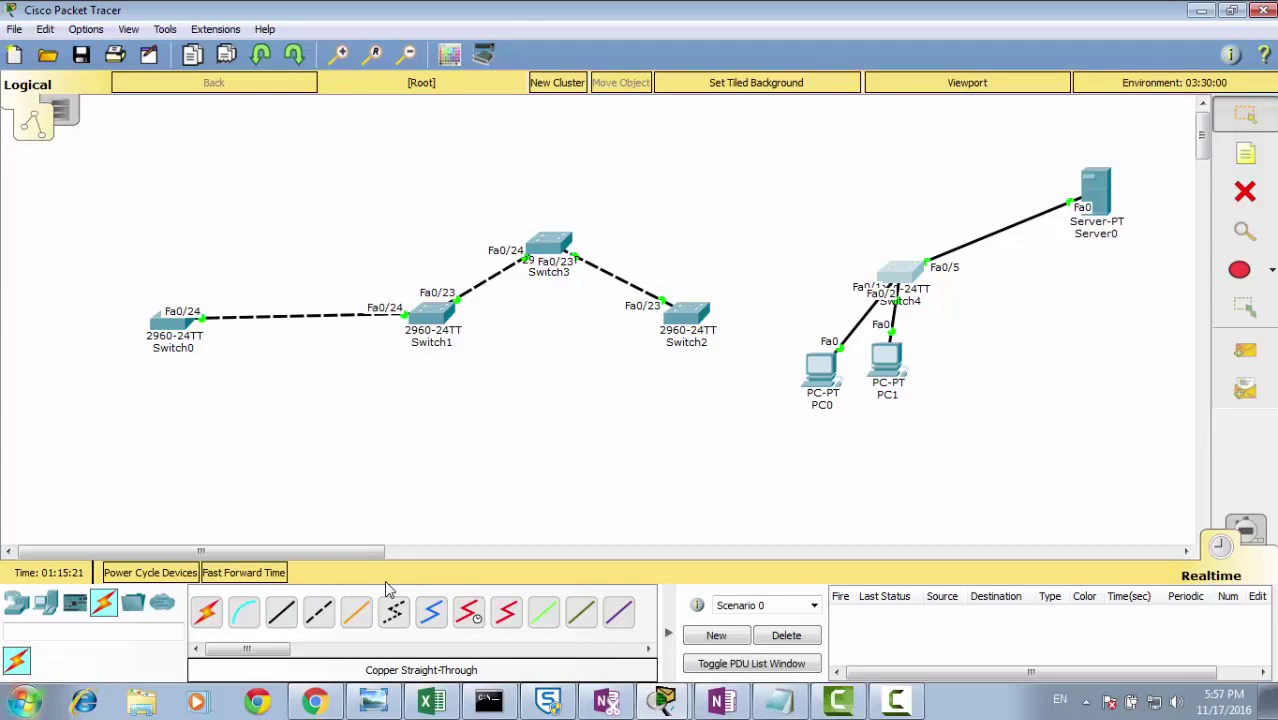
# Switch to Chrome, highlight the ip dhcp snooping limit rate command in step 8 of the Catalyst 2960 guide, and close the browser window.
pyautogui.click(315, 701)
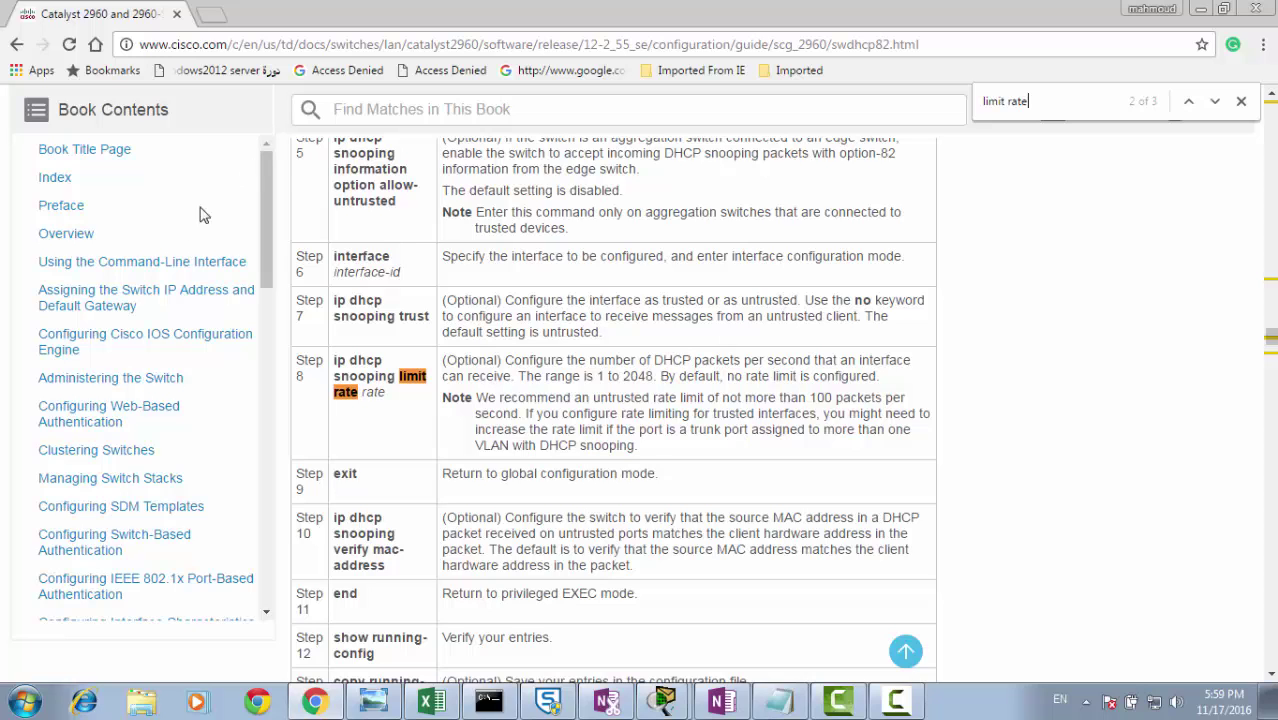
pyautogui.tripleClick(358, 362)
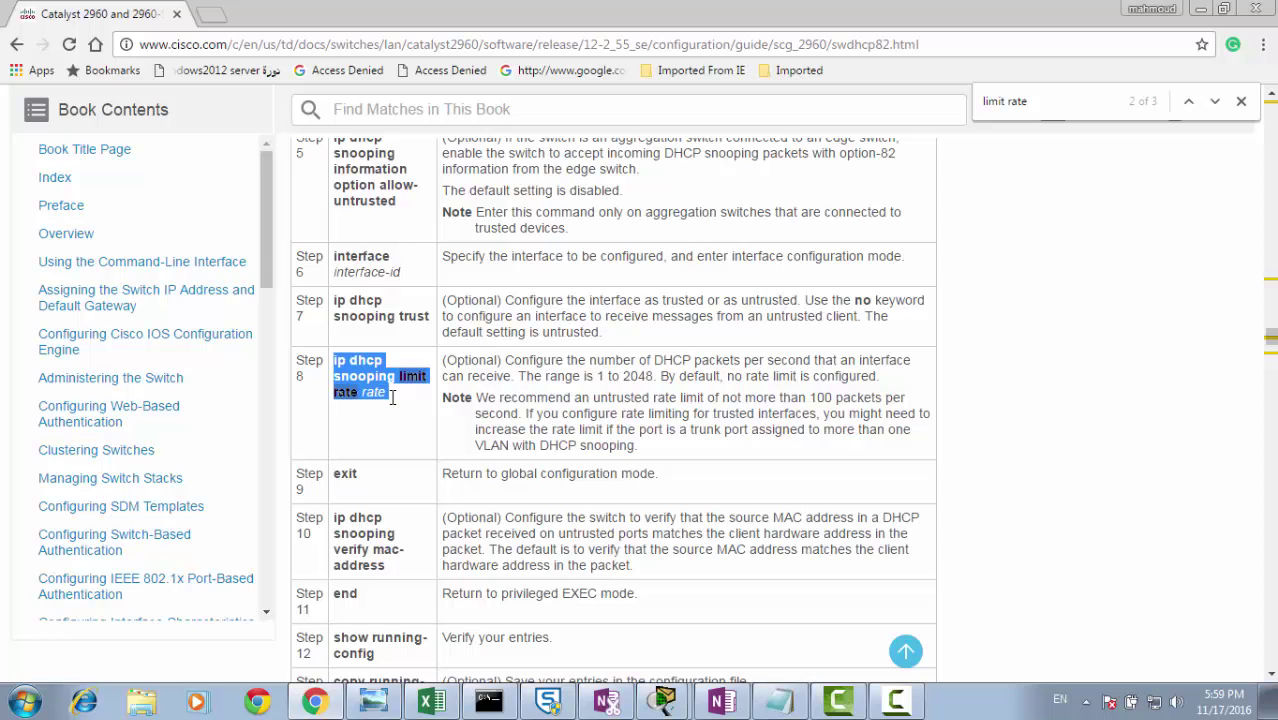
pyautogui.click(1255, 10)
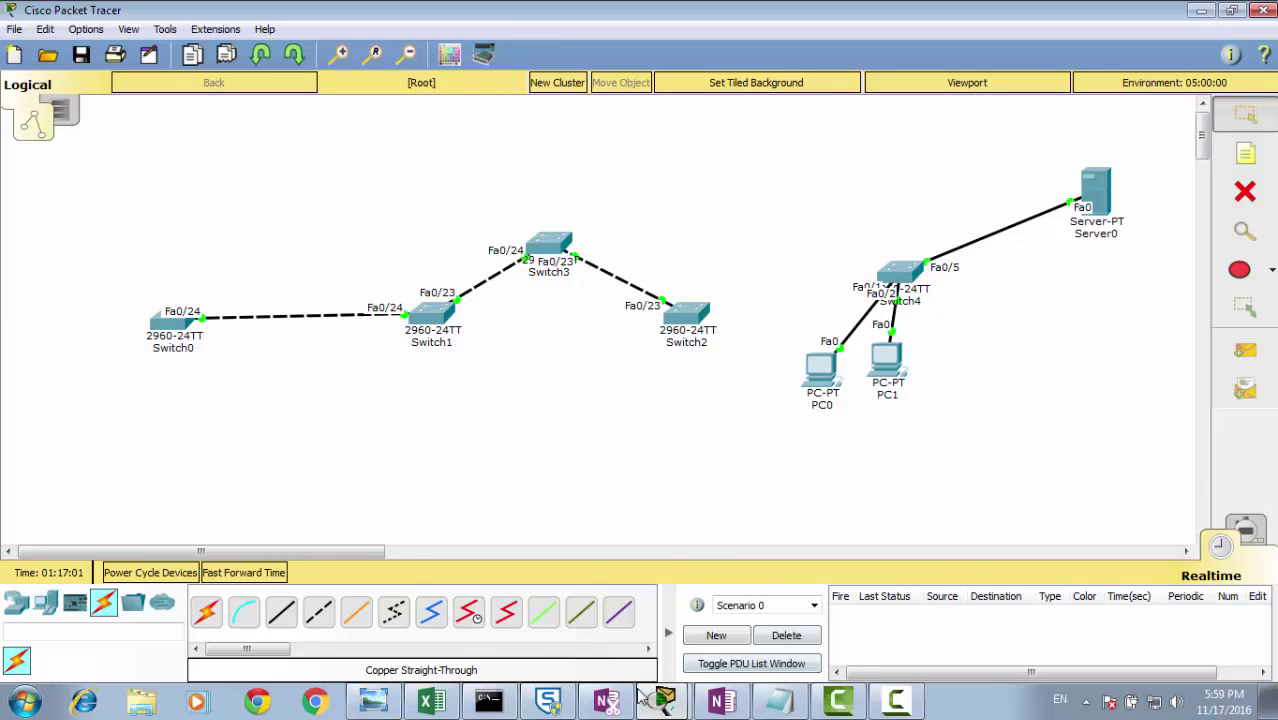
# Switch to OneNote, add a new section, and draw a wide box for the first switch on its blank page.
pyautogui.click(722, 701)
pyautogui.click(916, 80)
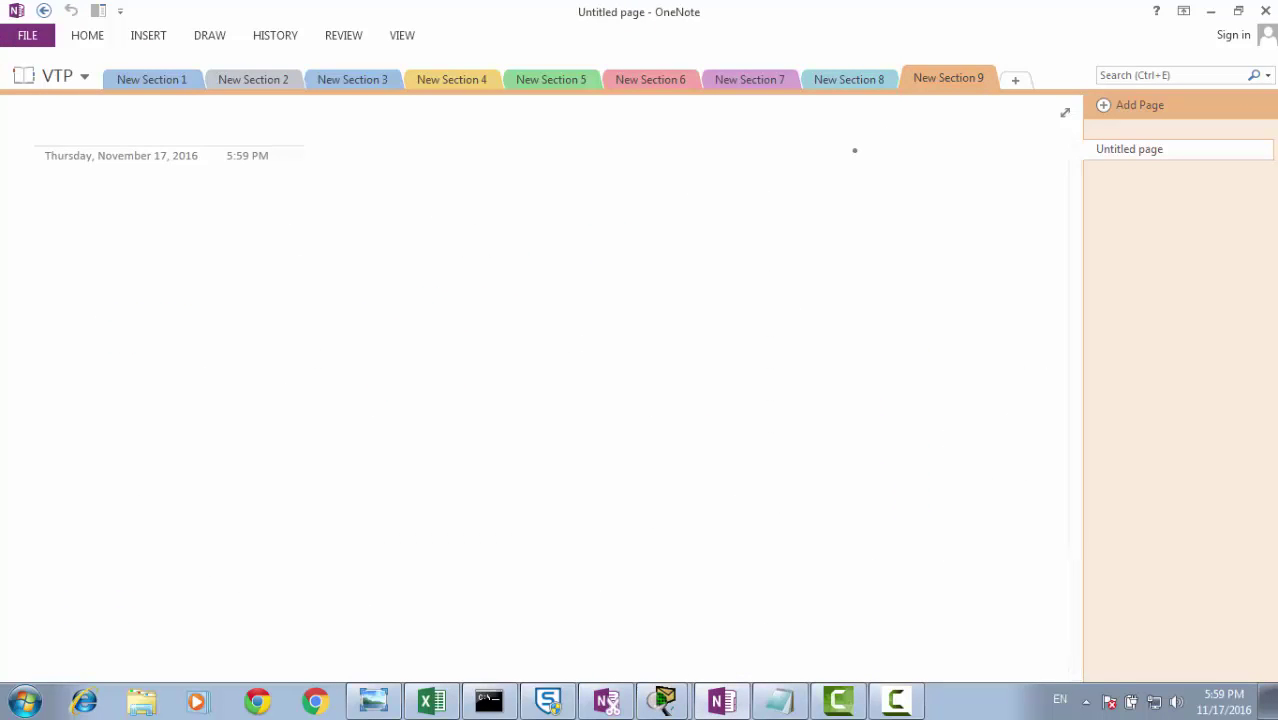
pyautogui.moveTo(491, 343); pyautogui.dragTo(500, 343)
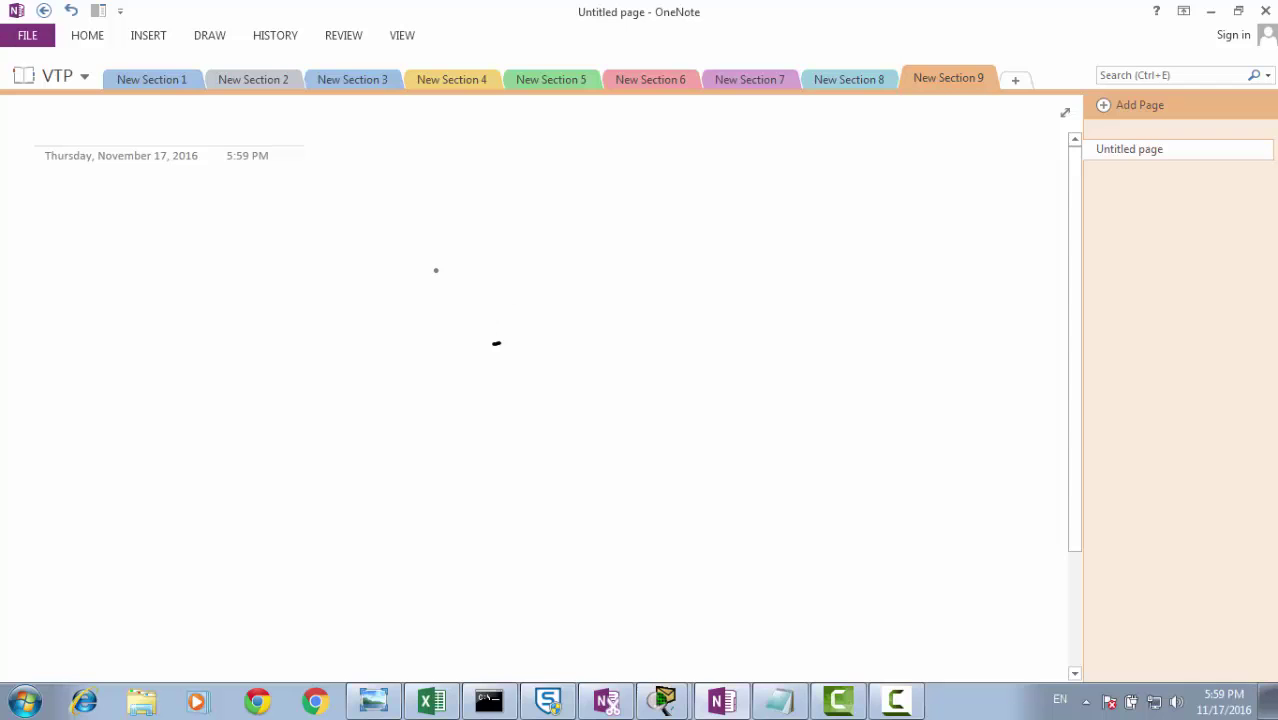
pyautogui.moveTo(478, 265)
pyautogui.mouseDown()
pyautogui.moveTo(277, 265)
pyautogui.moveTo(220, 365)
pyautogui.moveTo(464, 267)
pyautogui.mouseUp()
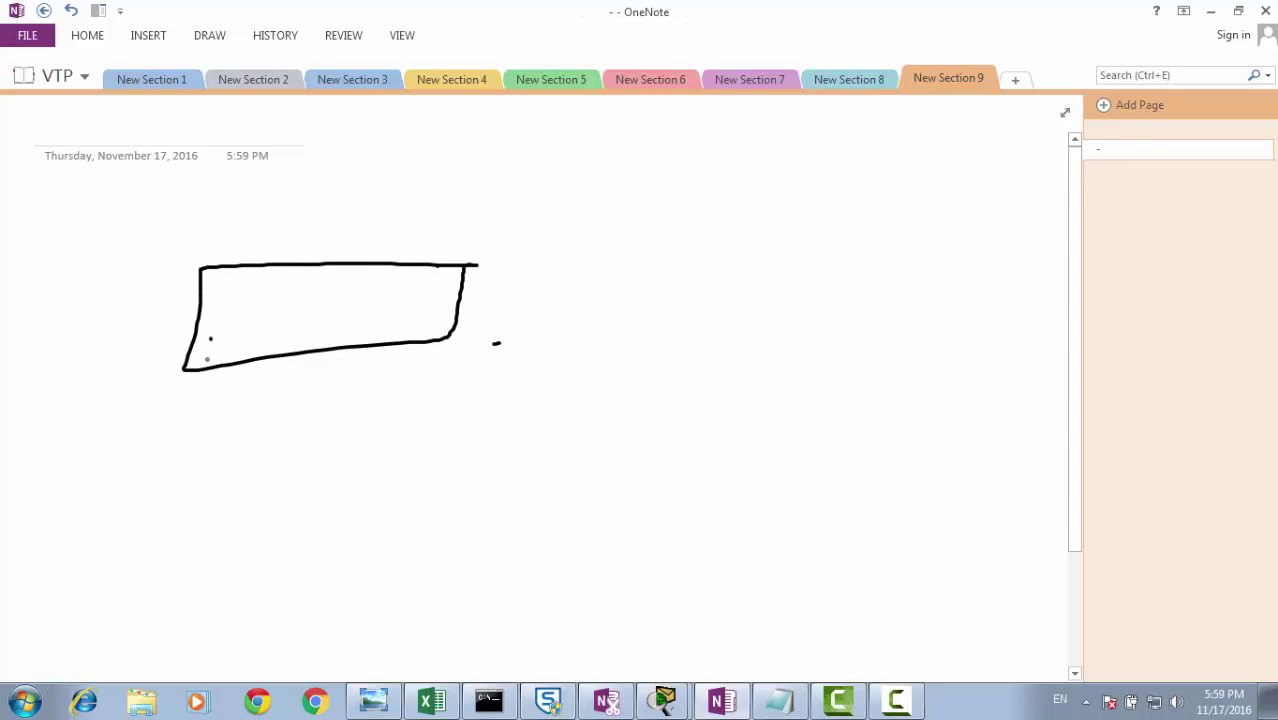
# Draw three compartments hanging below the switch box and number them 10, 20 and 30.
pyautogui.moveTo(211, 340); pyautogui.dragTo(253, 346)
pyautogui.moveTo(205, 396)
pyautogui.mouseDown()
pyautogui.moveTo(205, 424)
pyautogui.moveTo(221, 404)
pyautogui.mouseUp()
pyautogui.moveTo(325, 340)
pyautogui.mouseDown()
pyautogui.moveTo(292, 438)
pyautogui.moveTo(370, 333)
pyautogui.mouseUp()
pyautogui.moveTo(326, 400)
pyautogui.mouseDown()
pyautogui.moveTo(335, 414)
pyautogui.moveTo(352, 408)
pyautogui.mouseUp()
pyautogui.moveTo(430, 326)
pyautogui.mouseDown()
pyautogui.moveTo(398, 430)
pyautogui.moveTo(456, 312)
pyautogui.mouseUp()
pyautogui.moveTo(436, 376)
pyautogui.mouseDown()
pyautogui.moveTo(447, 381)
pyautogui.moveTo(440, 406)
pyautogui.mouseUp()
pyautogui.moveTo(467, 404); pyautogui.dragTo(470, 392)
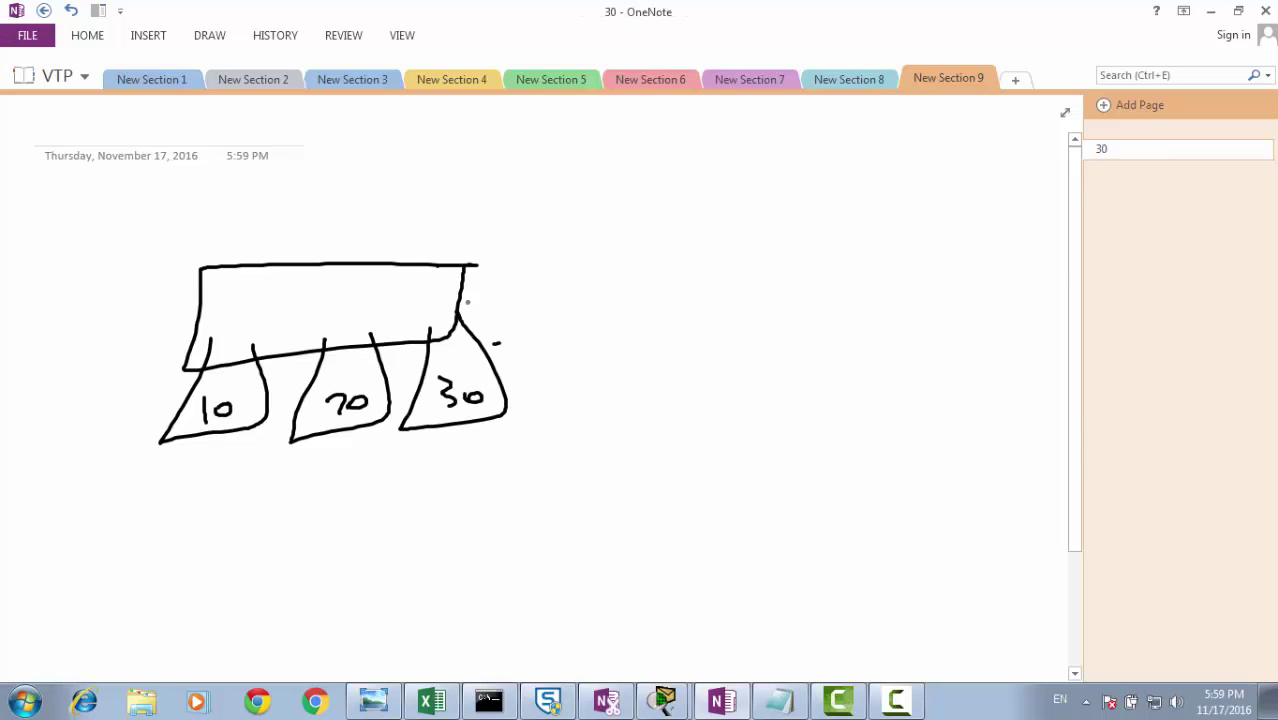
# Draw a horizontal dashed link running from the first switch's right edge across the page.
pyautogui.moveTo(454, 296); pyautogui.dragTo(474, 296)
pyautogui.moveTo(506, 296); pyautogui.dragTo(602, 297)
pyautogui.moveTo(633, 299); pyautogui.dragTo(722, 298)
pyautogui.moveTo(729, 299); pyautogui.dragTo(758, 299)
pyautogui.moveTo(766, 297); pyautogui.dragTo(808, 292)
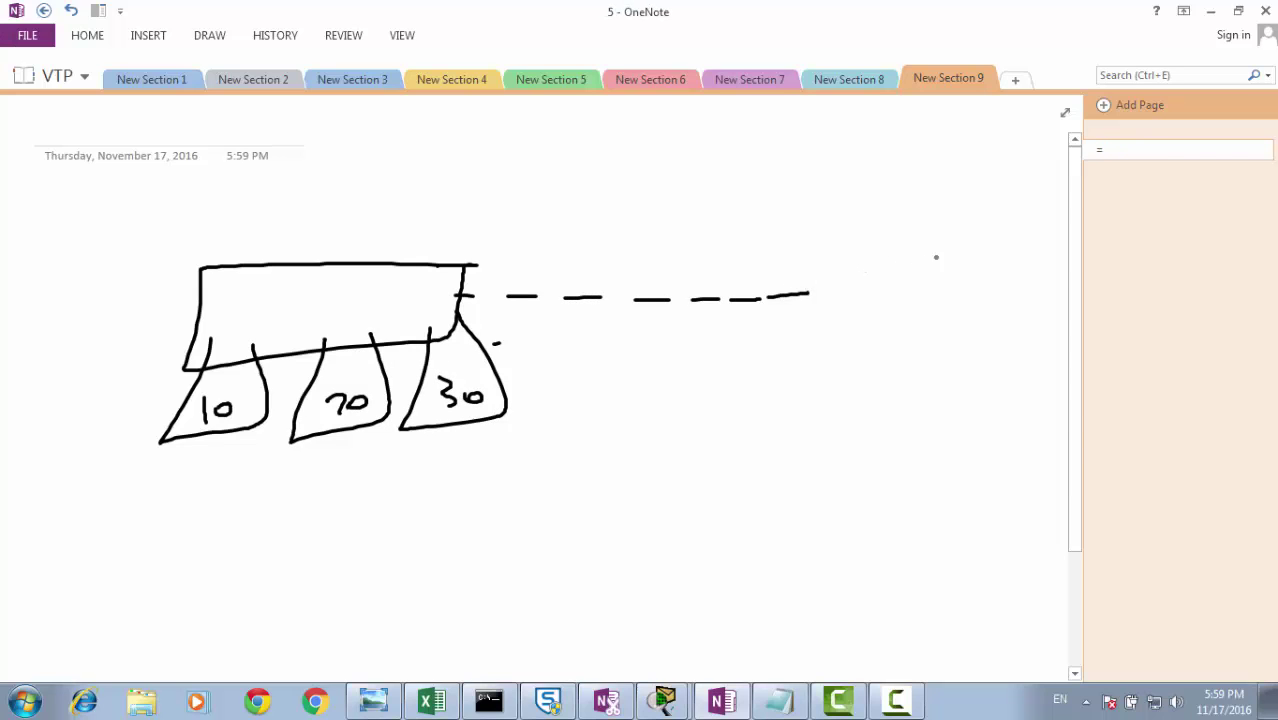
# Draw a second switch box at the end of the dashed link with three compartments below it numbered 10, 20 and 30.
pyautogui.moveTo(992, 251)
pyautogui.mouseDown()
pyautogui.moveTo(790, 254)
pyautogui.moveTo(1004, 348)
pyautogui.moveTo(1007, 244)
pyautogui.mouseUp()
pyautogui.moveTo(796, 348)
pyautogui.mouseDown()
pyautogui.moveTo(712, 452)
pyautogui.moveTo(830, 346)
pyautogui.mouseUp()
pyautogui.moveTo(776, 408); pyautogui.dragTo(776, 434)
pyautogui.moveTo(786, 422); pyautogui.dragTo(796, 428)
pyautogui.moveTo(882, 360)
pyautogui.mouseDown()
pyautogui.moveTo(844, 440)
pyautogui.moveTo(918, 356)
pyautogui.mouseUp()
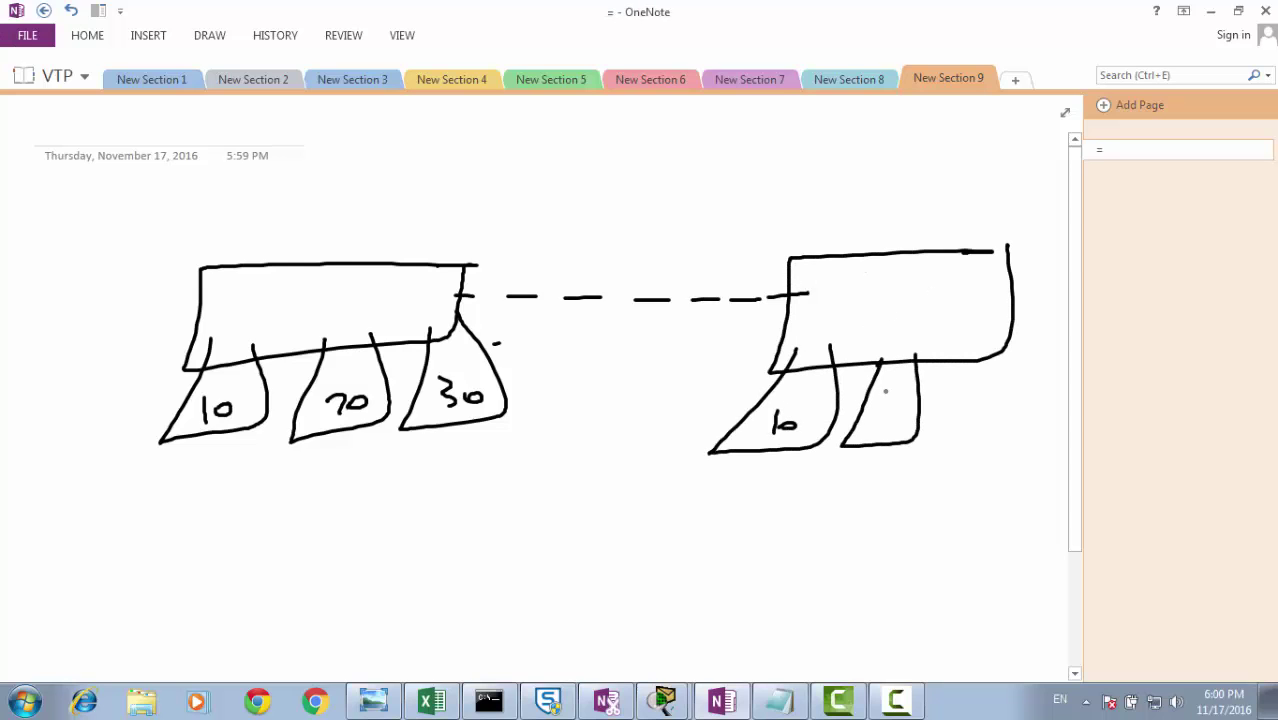
pyautogui.moveTo(870, 404)
pyautogui.mouseDown()
pyautogui.moveTo(878, 428)
pyautogui.moveTo(902, 418)
pyautogui.mouseUp()
pyautogui.moveTo(962, 348)
pyautogui.mouseDown()
pyautogui.moveTo(957, 375)
pyautogui.moveTo(1014, 360)
pyautogui.mouseUp()
pyautogui.moveTo(968, 396)
pyautogui.mouseDown()
pyautogui.moveTo(982, 410)
pyautogui.moveTo(970, 424)
pyautogui.mouseUp()
pyautogui.moveTo(998, 410); pyautogui.dragTo(999, 411)
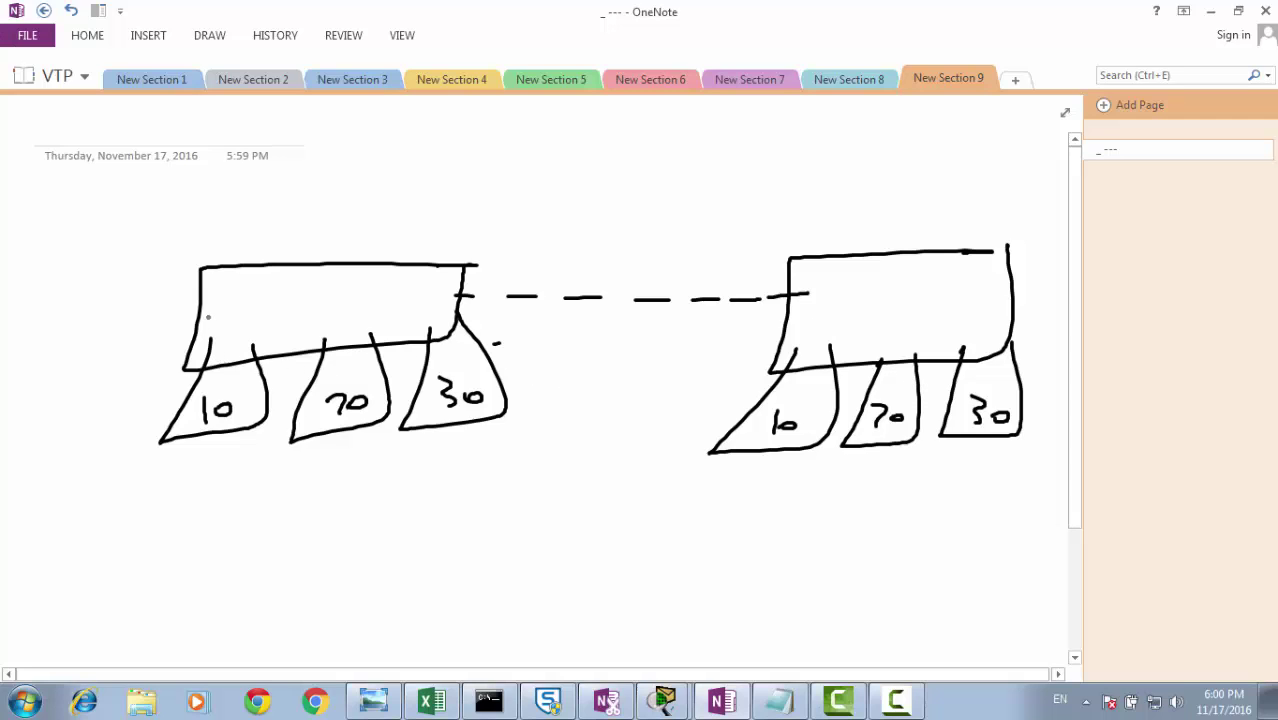
# Circle a port on the first switch's left edge labelled "DA" and connect a laptop to it, circling the laptop's port and labelling it "trunk".
pyautogui.moveTo(216, 300)
pyautogui.mouseDown()
pyautogui.moveTo(208, 326)
pyautogui.moveTo(217, 298)
pyautogui.mouseUp()
pyautogui.moveTo(126, 262)
pyautogui.mouseDown()
pyautogui.moveTo(147, 264)
pyautogui.moveTo(132, 284)
pyautogui.moveTo(176, 244)
pyautogui.moveTo(184, 266)
pyautogui.moveTo(182, 254)
pyautogui.mouseUp()
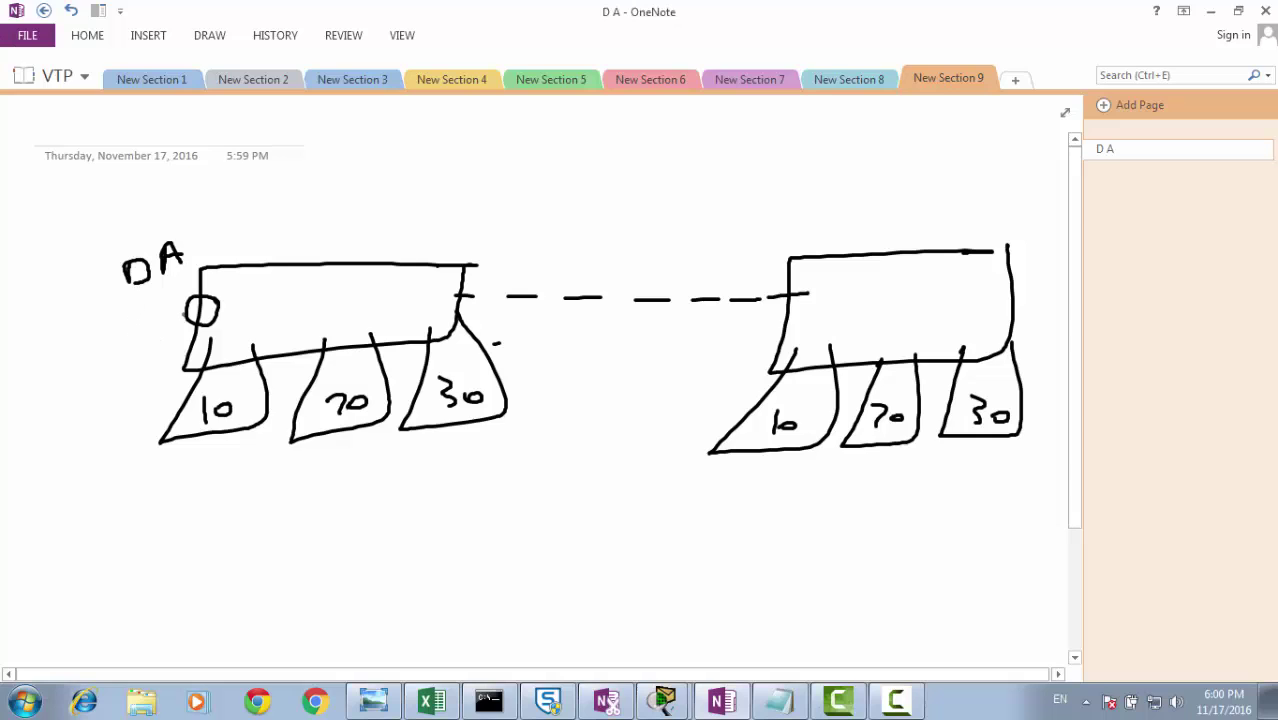
pyautogui.moveTo(186, 312)
pyautogui.mouseDown()
pyautogui.moveTo(89, 338)
pyautogui.moveTo(74, 412)
pyautogui.moveTo(87, 517)
pyautogui.moveTo(46, 562)
pyautogui.moveTo(102, 574)
pyautogui.moveTo(168, 615)
pyautogui.moveTo(52, 637)
pyautogui.moveTo(26, 591)
pyautogui.mouseUp()
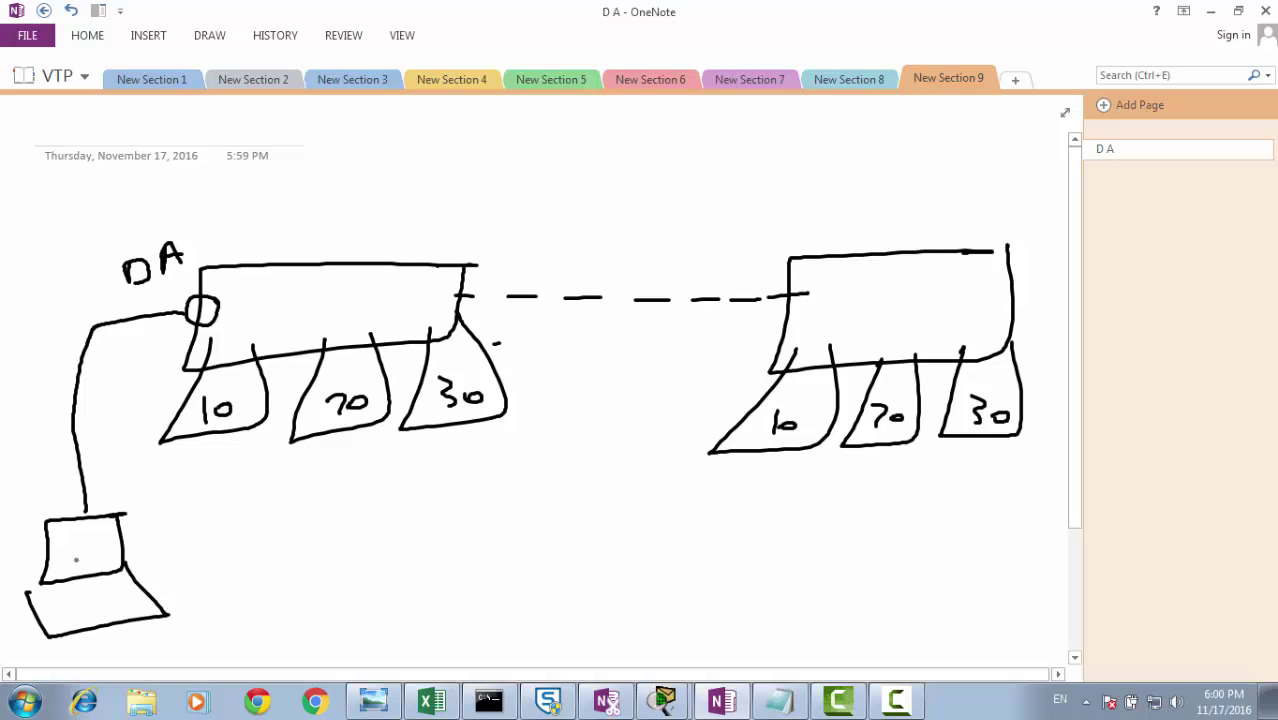
pyautogui.moveTo(92, 504)
pyautogui.mouseDown()
pyautogui.moveTo(66, 496)
pyautogui.moveTo(64, 526)
pyautogui.moveTo(100, 510)
pyautogui.moveTo(86, 498)
pyautogui.moveTo(138, 482)
pyautogui.moveTo(176, 494)
pyautogui.moveTo(194, 470)
pyautogui.moveTo(216, 497)
pyautogui.mouseUp()
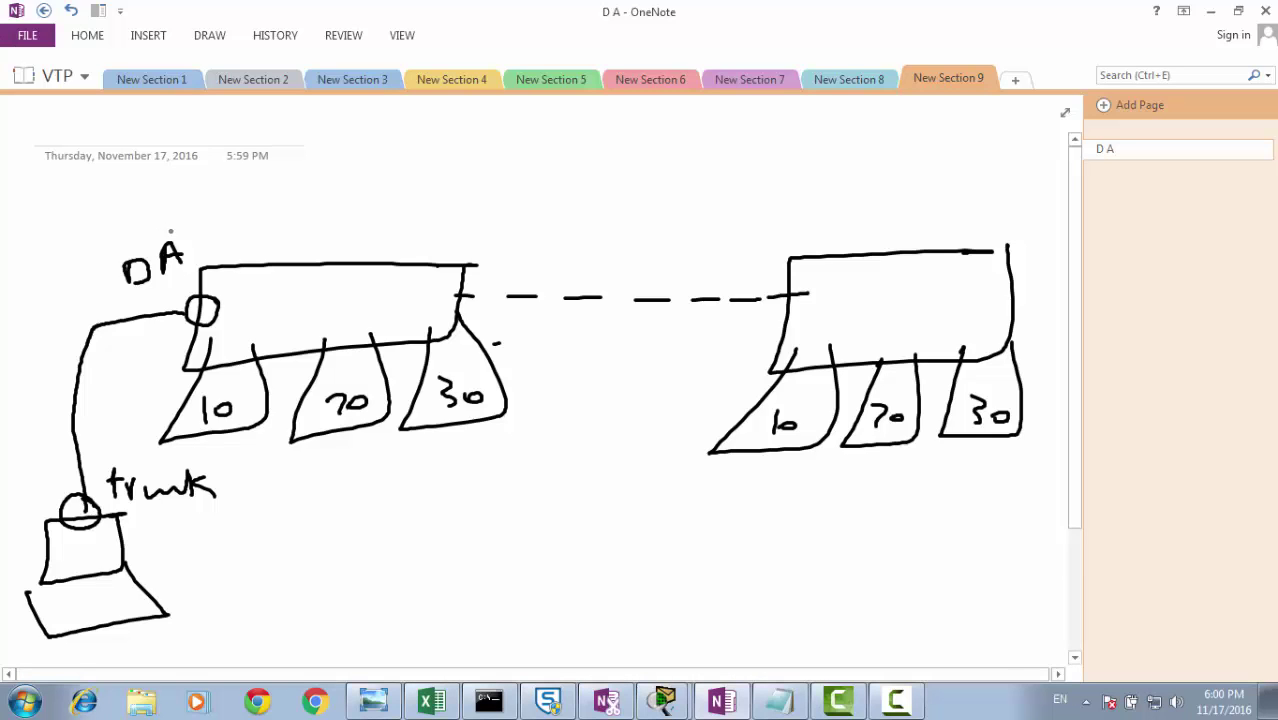
# Encircle and cross out the "DA" label on the first switch's port and write "Trunk" beside it.
pyautogui.moveTo(152, 227)
pyautogui.mouseDown()
pyautogui.moveTo(84, 265)
pyautogui.moveTo(177, 293)
pyautogui.moveTo(184, 238)
pyautogui.moveTo(120, 288)
pyautogui.mouseUp()
pyautogui.moveTo(110, 248); pyautogui.dragTo(168, 263)
pyautogui.moveTo(212, 207)
pyautogui.mouseDown()
pyautogui.moveTo(213, 242)
pyautogui.moveTo(222, 208)
pyautogui.mouseUp()
pyautogui.moveTo(226, 232)
pyautogui.mouseDown()
pyautogui.moveTo(240, 212)
pyautogui.moveTo(281, 229)
pyautogui.moveTo(302, 222)
pyautogui.mouseUp()
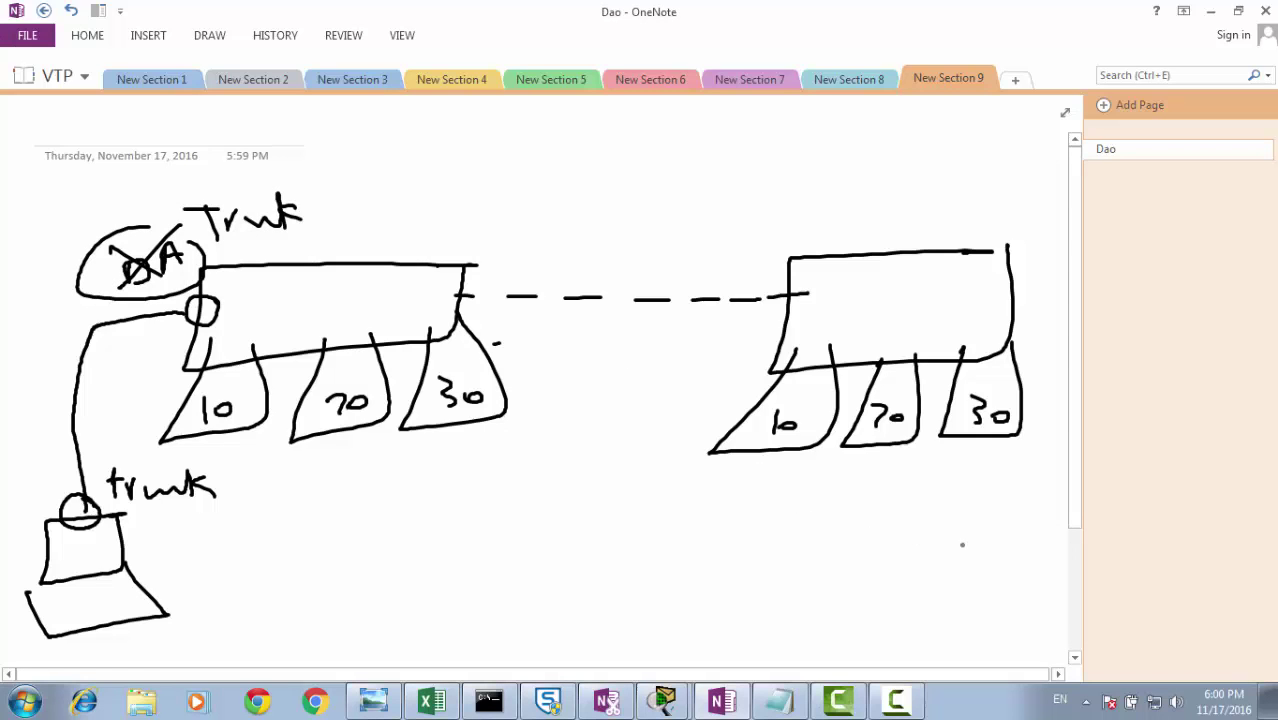
# Draw arrows from the second switch's compartments 30, 20 and 10 through the first switch to the laptop.
pyautogui.moveTo(962, 545)
pyautogui.mouseDown()
pyautogui.moveTo(989, 391)
pyautogui.moveTo(977, 334)
pyautogui.moveTo(908, 289)
pyautogui.moveTo(784, 257)
pyautogui.moveTo(644, 245)
pyautogui.moveTo(510, 253)
pyautogui.moveTo(448, 275)
pyautogui.moveTo(218, 281)
pyautogui.moveTo(92, 315)
pyautogui.moveTo(17, 437)
pyautogui.moveTo(16, 500)
pyautogui.mouseUp()
pyautogui.moveTo(34, 472); pyautogui.dragTo(2, 490)
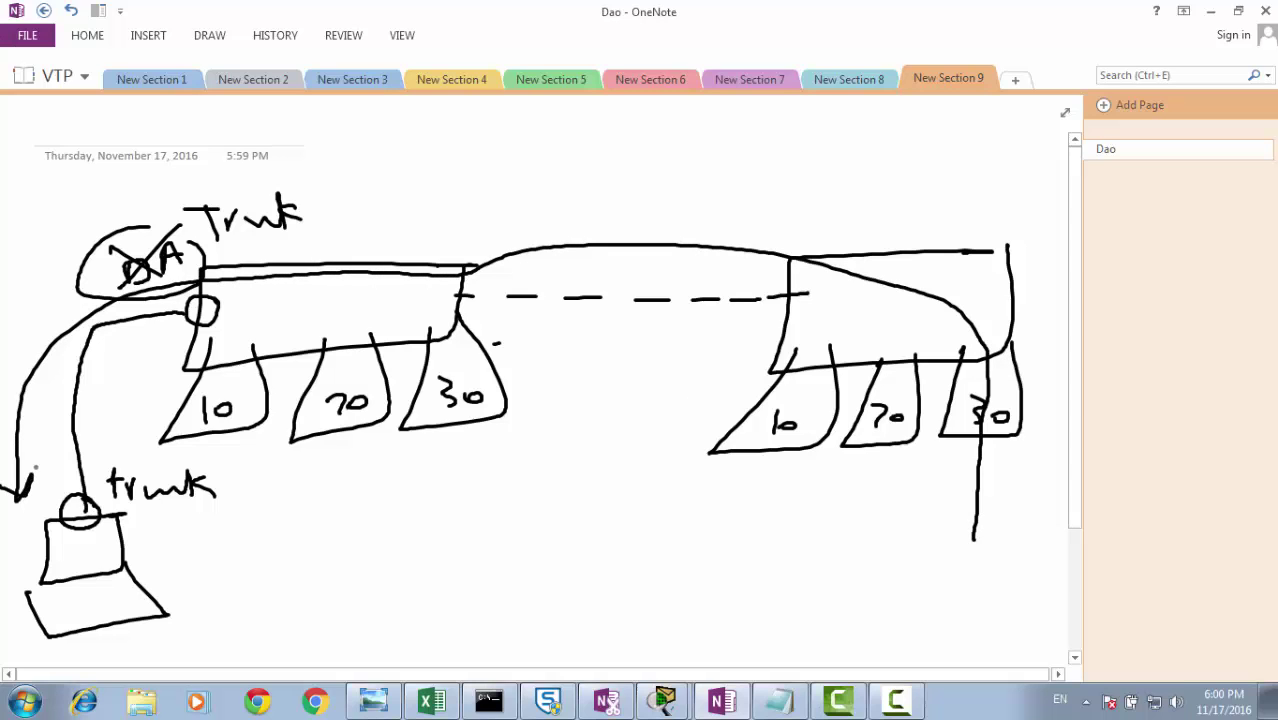
pyautogui.moveTo(857, 548)
pyautogui.mouseDown()
pyautogui.moveTo(893, 368)
pyautogui.moveTo(722, 254)
pyautogui.moveTo(320, 290)
pyautogui.moveTo(98, 336)
pyautogui.moveTo(14, 520)
pyautogui.moveTo(2, 512)
pyautogui.mouseUp()
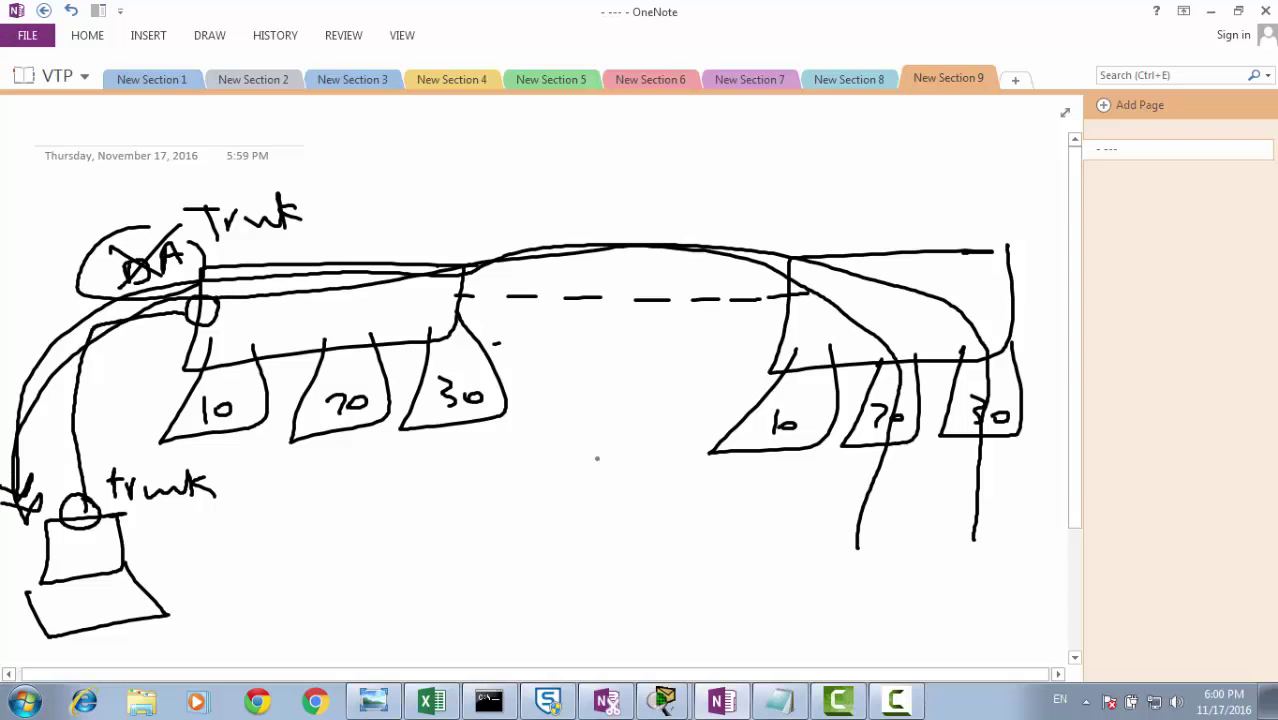
pyautogui.moveTo(650, 570)
pyautogui.mouseDown()
pyautogui.moveTo(830, 395)
pyautogui.moveTo(560, 305)
pyautogui.moveTo(228, 317)
pyautogui.moveTo(75, 438)
pyautogui.moveTo(60, 498)
pyautogui.moveTo(60, 470)
pyautogui.mouseUp()
pyautogui.moveTo(52, 488); pyautogui.dragTo(78, 482)
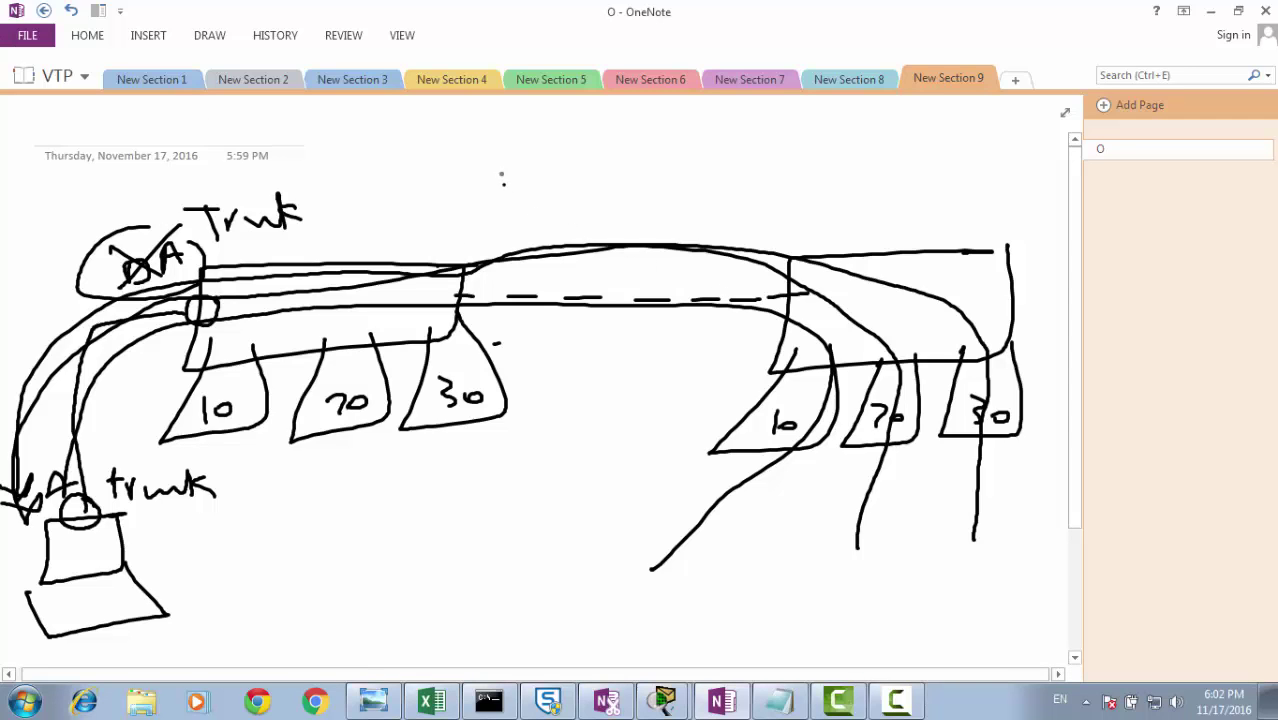
# Handwrite "Harden" as a heading above the link between the switches and underline it twice.
pyautogui.moveTo(489, 145); pyautogui.dragTo(506, 199)
pyautogui.moveTo(533, 145); pyautogui.dragTo(557, 190)
pyautogui.moveTo(500, 176)
pyautogui.mouseDown()
pyautogui.moveTo(618, 176)
pyautogui.moveTo(650, 128)
pyautogui.mouseUp()
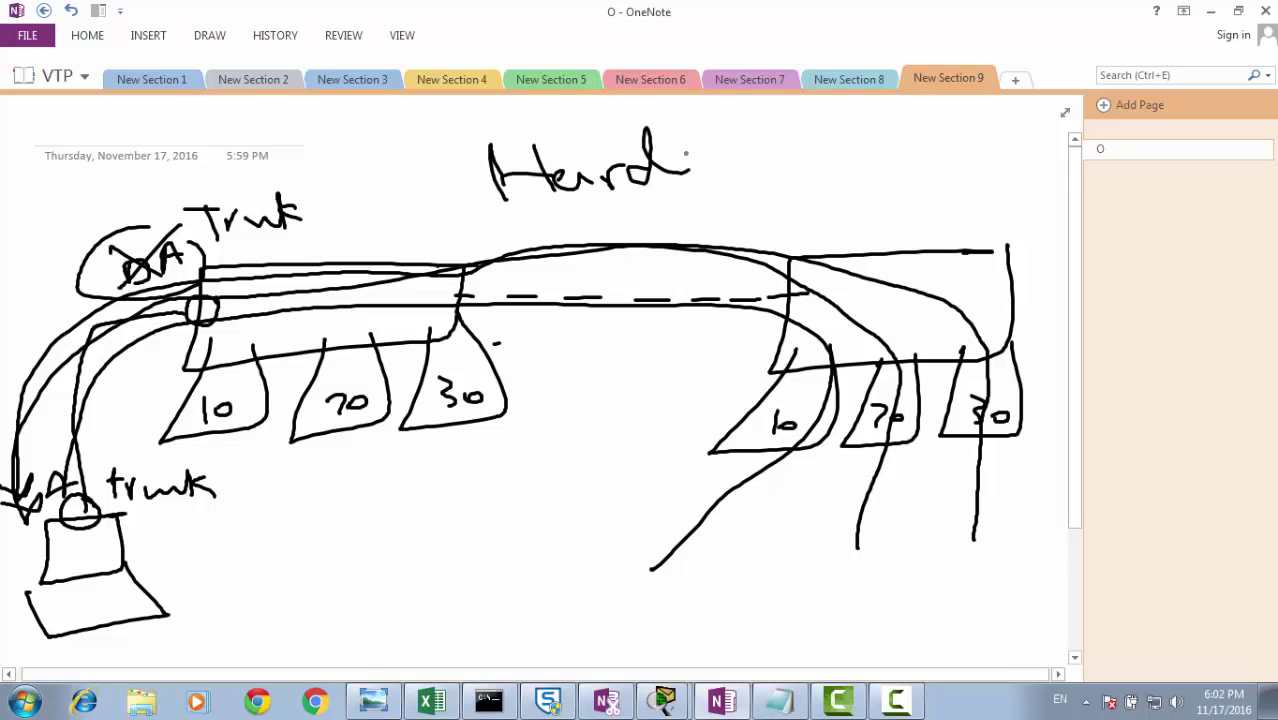
pyautogui.moveTo(670, 170); pyautogui.dragTo(778, 184)
pyautogui.moveTo(548, 212); pyautogui.dragTo(738, 198)
pyautogui.moveTo(630, 207); pyautogui.dragTo(528, 214)
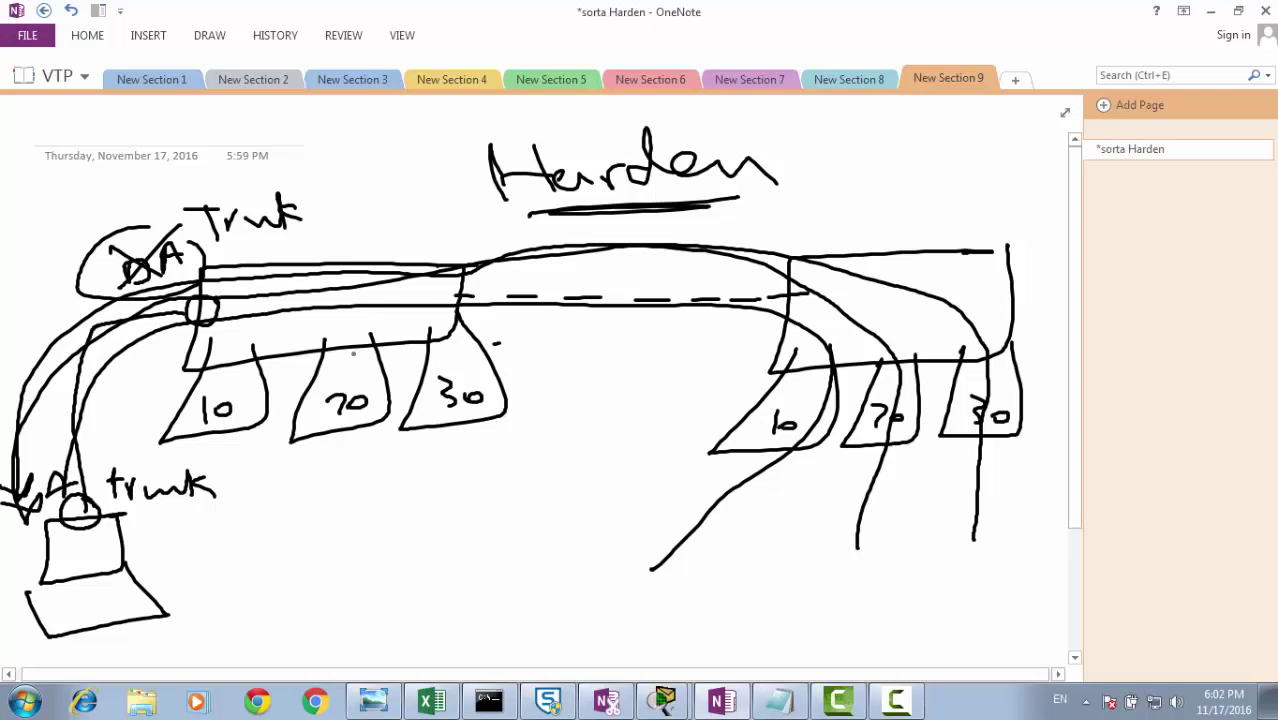
# Mark a port in each of the first switch's three compartments with a line leading down, and draw a small computer below compartment 10.
pyautogui.moveTo(345, 340); pyautogui.dragTo(363, 518)
pyautogui.moveTo(452, 334); pyautogui.dragTo(492, 480)
pyautogui.moveTo(240, 358)
pyautogui.mouseDown()
pyautogui.moveTo(255, 510)
pyautogui.moveTo(277, 496)
pyautogui.moveTo(283, 508)
pyautogui.moveTo(261, 538)
pyautogui.mouseUp()
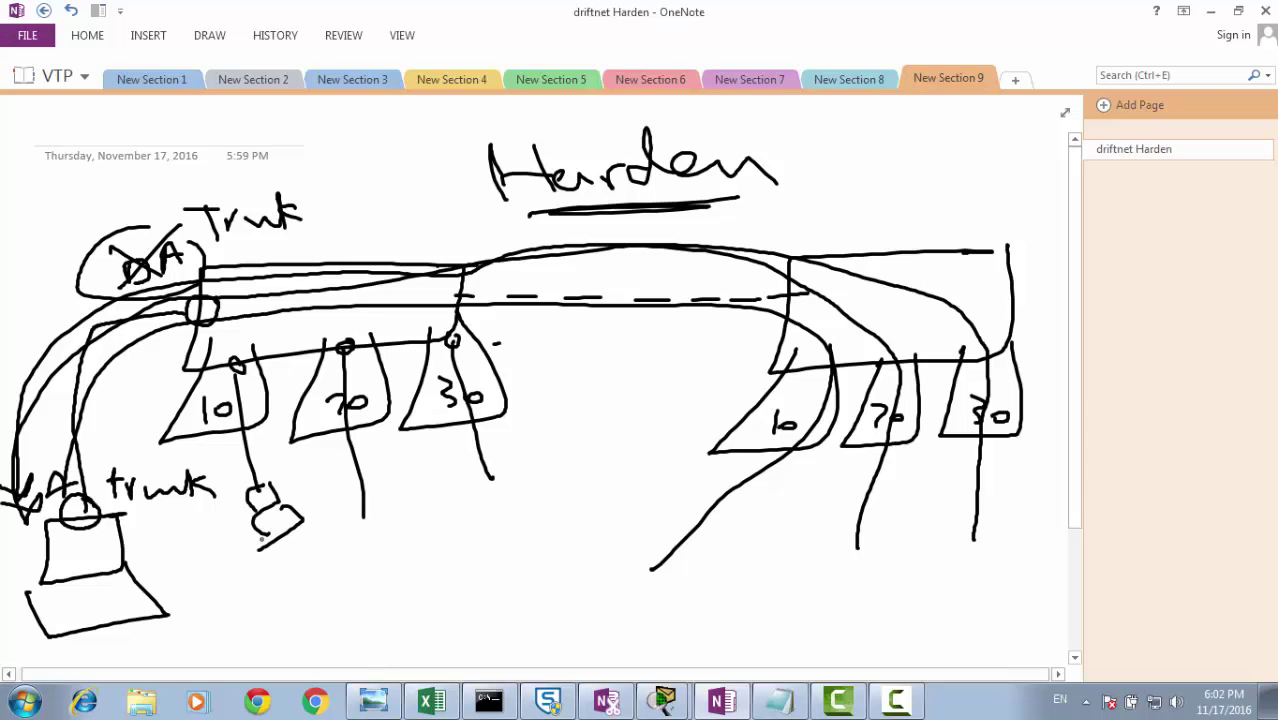
# Add another section and draw two switch boxes joined by a line, each containing a pair of opposing arrows.
pyautogui.click(1015, 80)
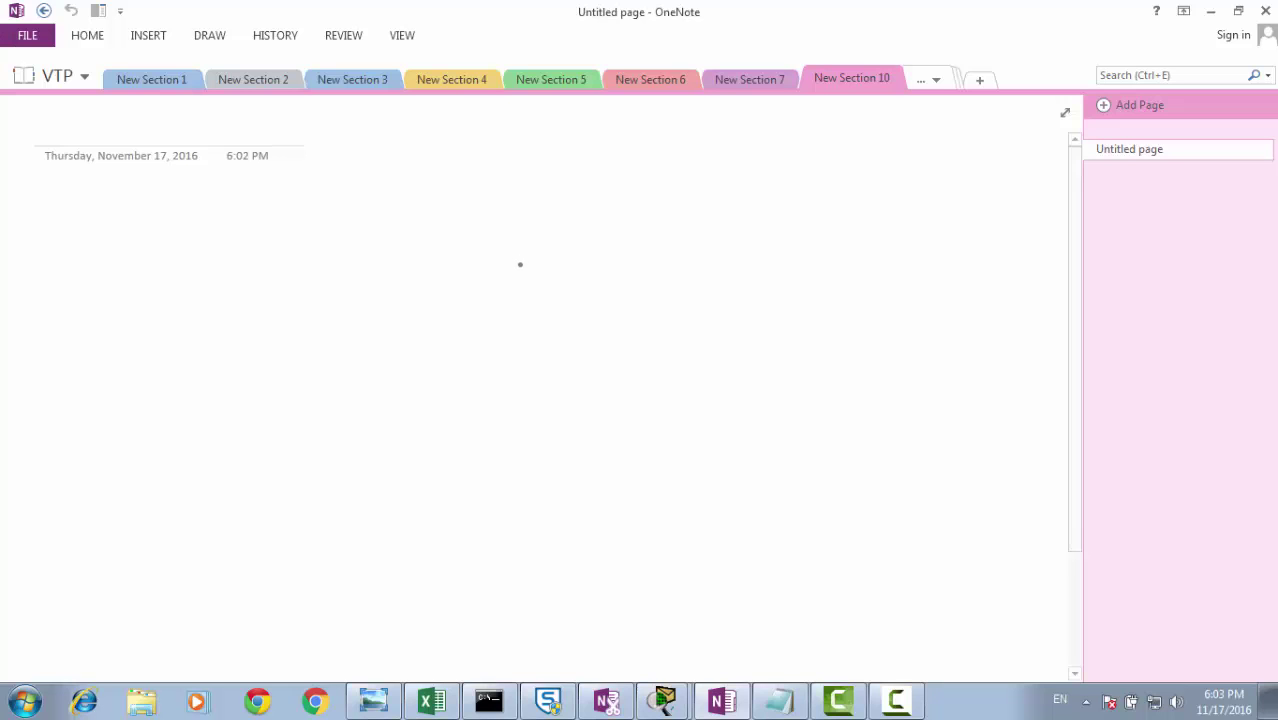
pyautogui.moveTo(146, 287)
pyautogui.mouseDown()
pyautogui.moveTo(471, 275)
pyautogui.moveTo(478, 344)
pyautogui.moveTo(194, 374)
pyautogui.moveTo(144, 291)
pyautogui.mouseUp()
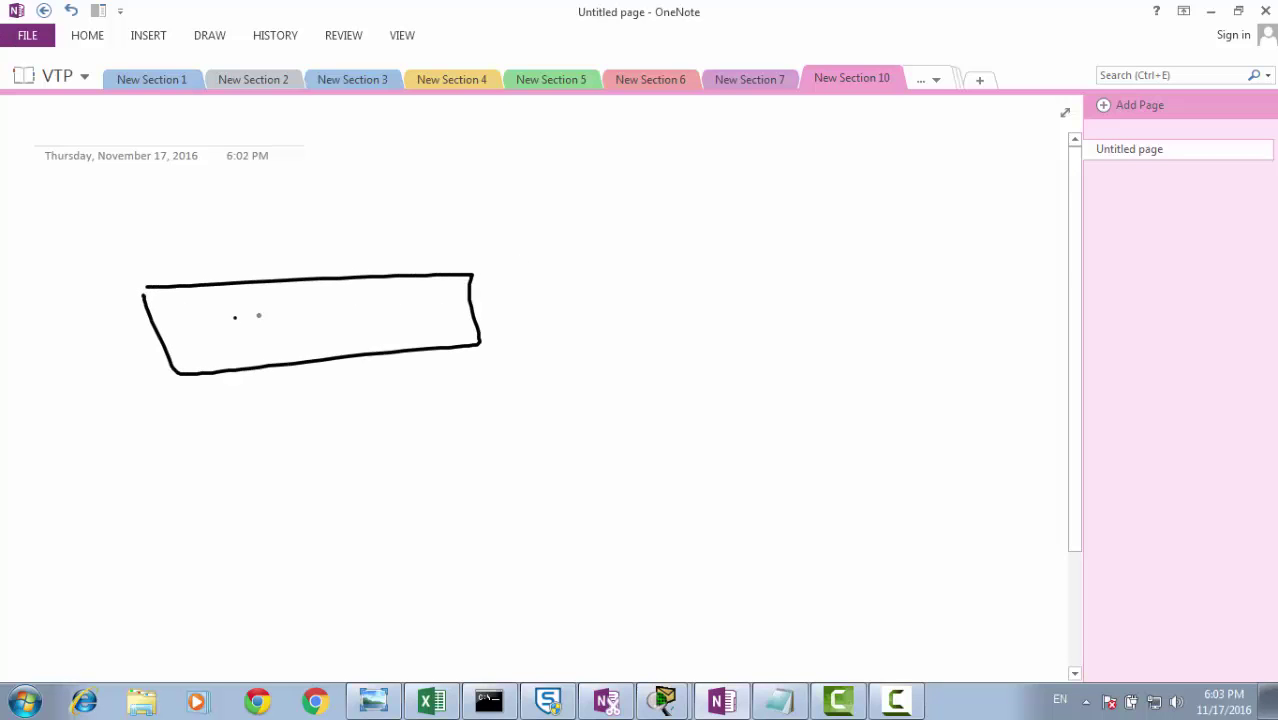
pyautogui.moveTo(234, 317)
pyautogui.mouseDown()
pyautogui.moveTo(416, 305)
pyautogui.moveTo(288, 346)
pyautogui.mouseUp()
pyautogui.moveTo(463, 316); pyautogui.dragTo(662, 302)
pyautogui.moveTo(666, 256)
pyautogui.mouseDown()
pyautogui.moveTo(686, 311)
pyautogui.moveTo(805, 250)
pyautogui.moveTo(941, 340)
pyautogui.moveTo(702, 347)
pyautogui.mouseUp()
pyautogui.moveTo(764, 282)
pyautogui.mouseDown()
pyautogui.moveTo(849, 316)
pyautogui.moveTo(762, 333)
pyautogui.mouseUp()
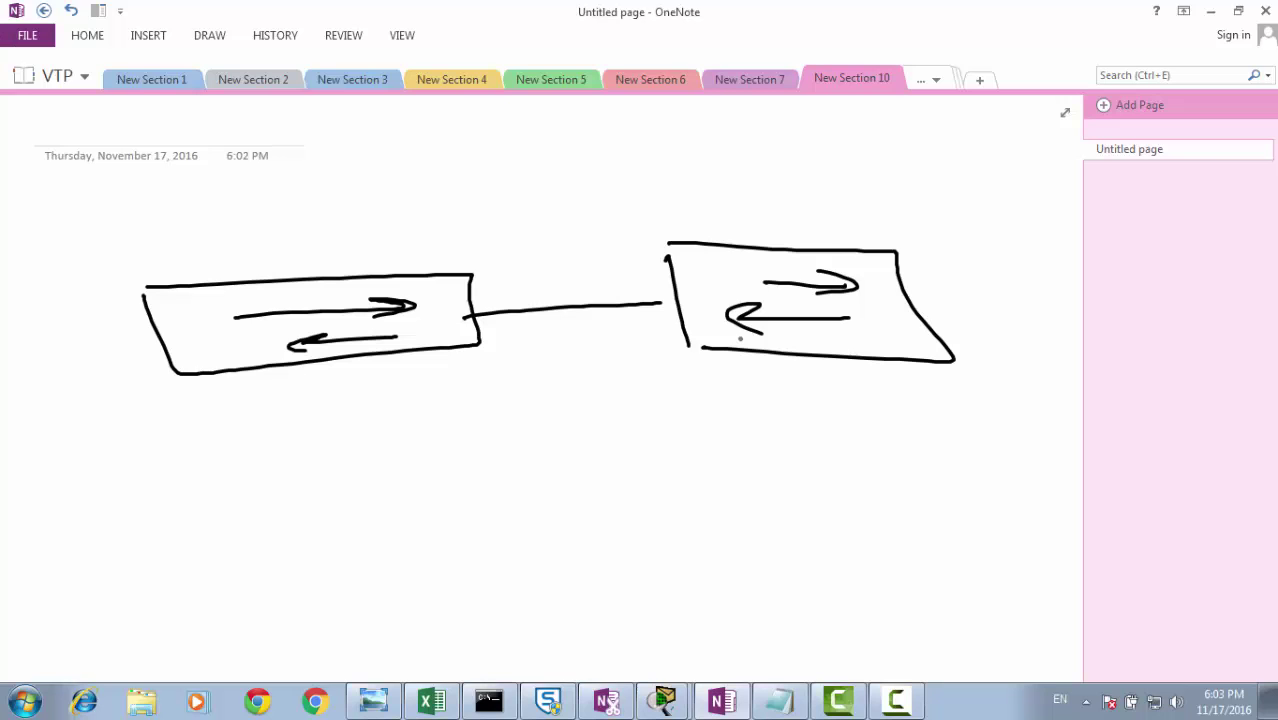
# Draw three compartments below the first switch and label them 10, 20 and 30.
pyautogui.moveTo(208, 372)
pyautogui.mouseDown()
pyautogui.moveTo(179, 487)
pyautogui.moveTo(287, 420)
pyautogui.moveTo(262, 376)
pyautogui.mouseUp()
pyautogui.moveTo(297, 358)
pyautogui.mouseDown()
pyautogui.moveTo(328, 458)
pyautogui.moveTo(393, 402)
pyautogui.mouseUp()
pyautogui.moveTo(352, 346); pyautogui.dragTo(394, 403)
pyautogui.moveTo(382, 342)
pyautogui.mouseDown()
pyautogui.moveTo(398, 398)
pyautogui.moveTo(480, 368)
pyautogui.moveTo(465, 337)
pyautogui.mouseUp()
pyautogui.moveTo(221, 458); pyautogui.dragTo(251, 445)
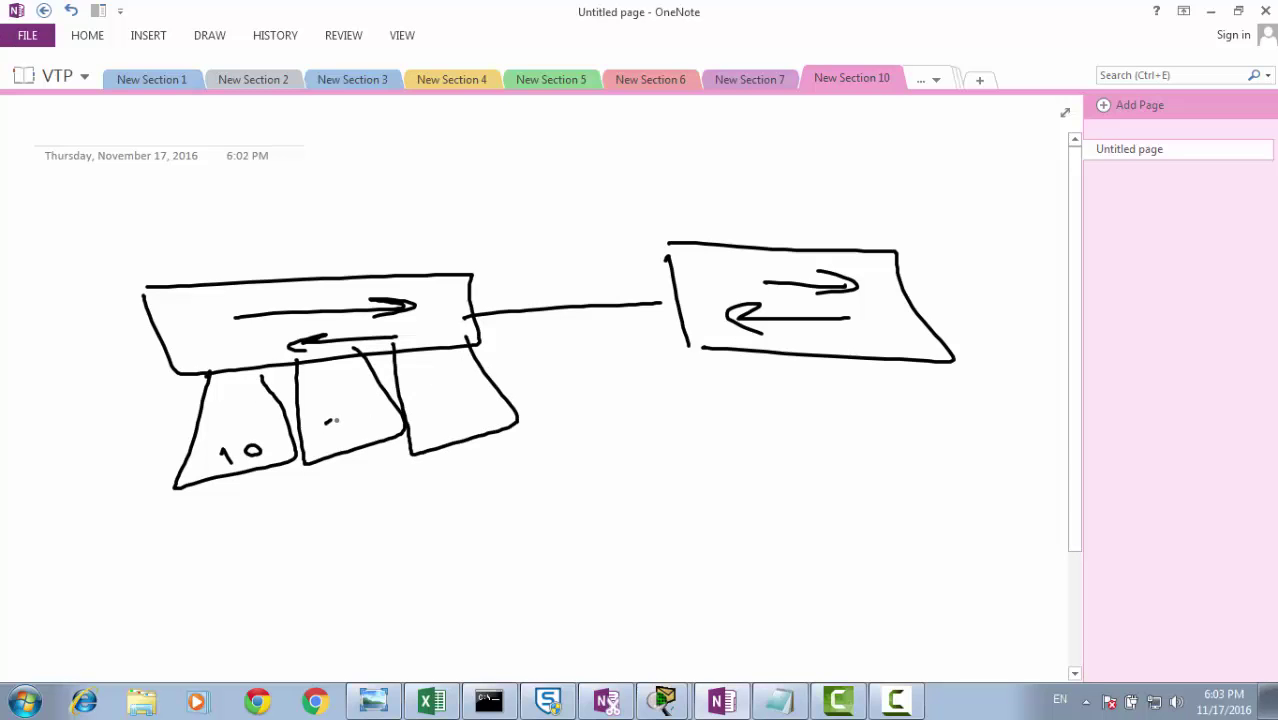
pyautogui.moveTo(326, 419); pyautogui.dragTo(344, 433)
pyautogui.moveTo(361, 416); pyautogui.dragTo(359, 418)
pyautogui.moveTo(440, 409)
pyautogui.mouseDown()
pyautogui.moveTo(443, 424)
pyautogui.moveTo(477, 411)
pyautogui.mouseUp()
# Draw three compartments below the second switch and label them 10, 20 and 30.
pyautogui.moveTo(704, 342)
pyautogui.mouseDown()
pyautogui.moveTo(684, 389)
pyautogui.moveTo(723, 435)
pyautogui.moveTo(758, 348)
pyautogui.mouseUp()
pyautogui.moveTo(711, 383); pyautogui.dragTo(711, 409)
pyautogui.moveTo(720, 396)
pyautogui.mouseDown()
pyautogui.moveTo(736, 410)
pyautogui.moveTo(722, 396)
pyautogui.mouseUp()
pyautogui.moveTo(803, 345)
pyautogui.mouseDown()
pyautogui.moveTo(788, 421)
pyautogui.moveTo(862, 414)
pyautogui.mouseUp()
pyautogui.moveTo(862, 414); pyautogui.dragTo(838, 345)
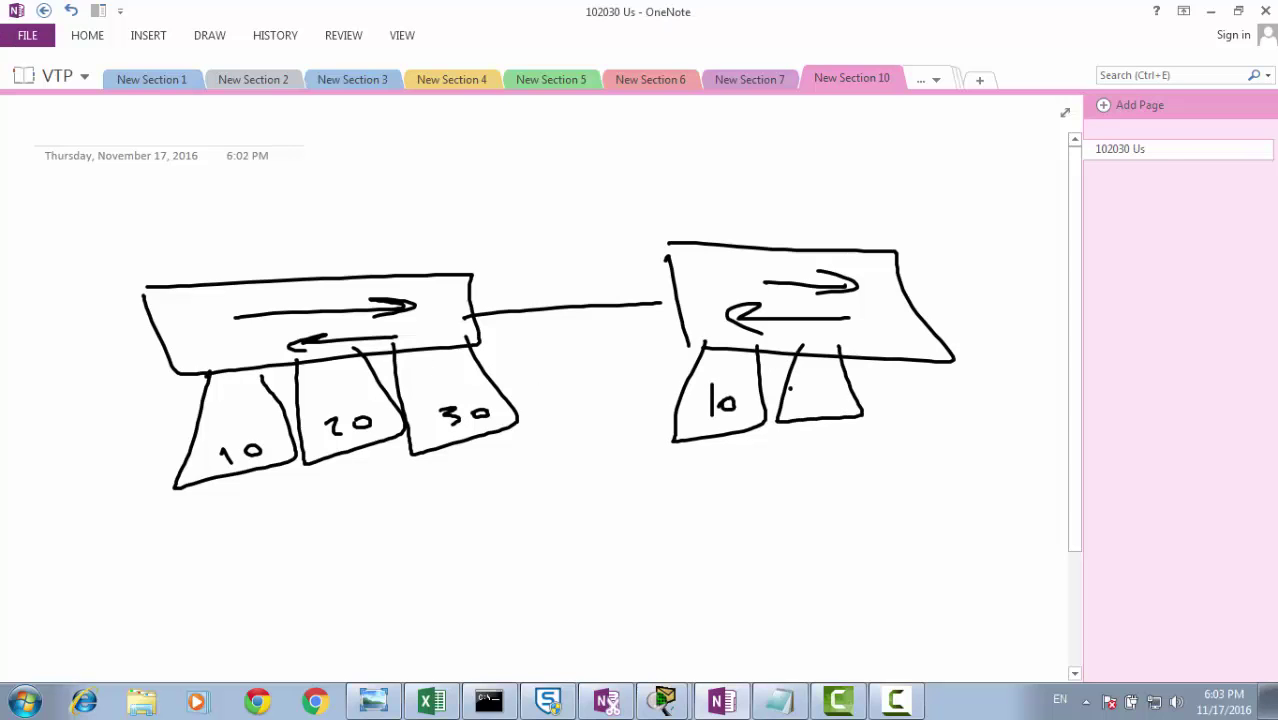
pyautogui.moveTo(790, 390); pyautogui.dragTo(812, 408)
pyautogui.moveTo(815, 392); pyautogui.dragTo(815, 394)
pyautogui.moveTo(898, 345)
pyautogui.mouseDown()
pyautogui.moveTo(882, 418)
pyautogui.moveTo(968, 416)
pyautogui.mouseUp()
pyautogui.moveTo(968, 416)
pyautogui.mouseDown()
pyautogui.moveTo(945, 352)
pyautogui.moveTo(907, 399)
pyautogui.moveTo(932, 390)
pyautogui.mouseUp()
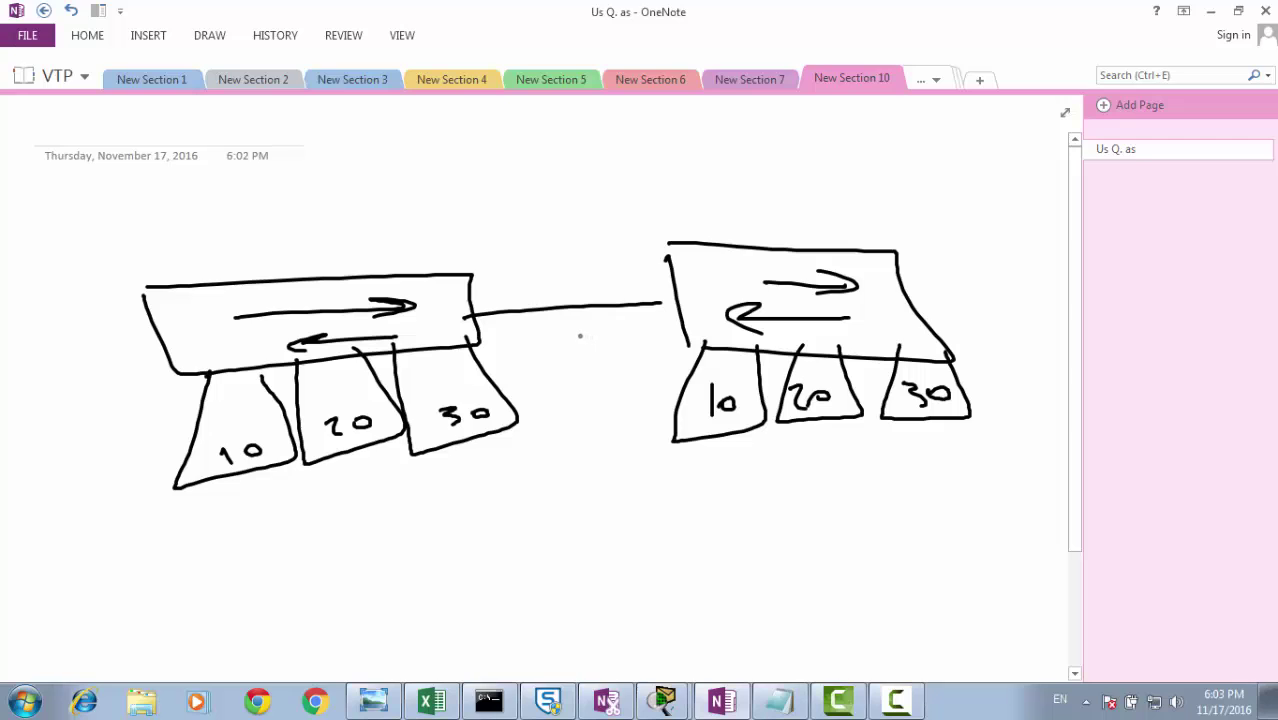
# Draw a laptop connected to the first switch beside compartment 10 and handwrite "native vlan 1" next to the connection.
pyautogui.moveTo(168, 390); pyautogui.dragTo(112, 474)
pyautogui.moveTo(110, 466); pyautogui.dragTo(84, 522)
pyautogui.moveTo(170, 460); pyautogui.dragTo(86, 521)
pyautogui.moveTo(80, 394)
pyautogui.mouseDown()
pyautogui.moveTo(90, 410)
pyautogui.moveTo(97, 386)
pyautogui.moveTo(130, 382)
pyautogui.moveTo(146, 344)
pyautogui.mouseUp()
pyautogui.moveTo(150, 348); pyautogui.dragTo(156, 368)
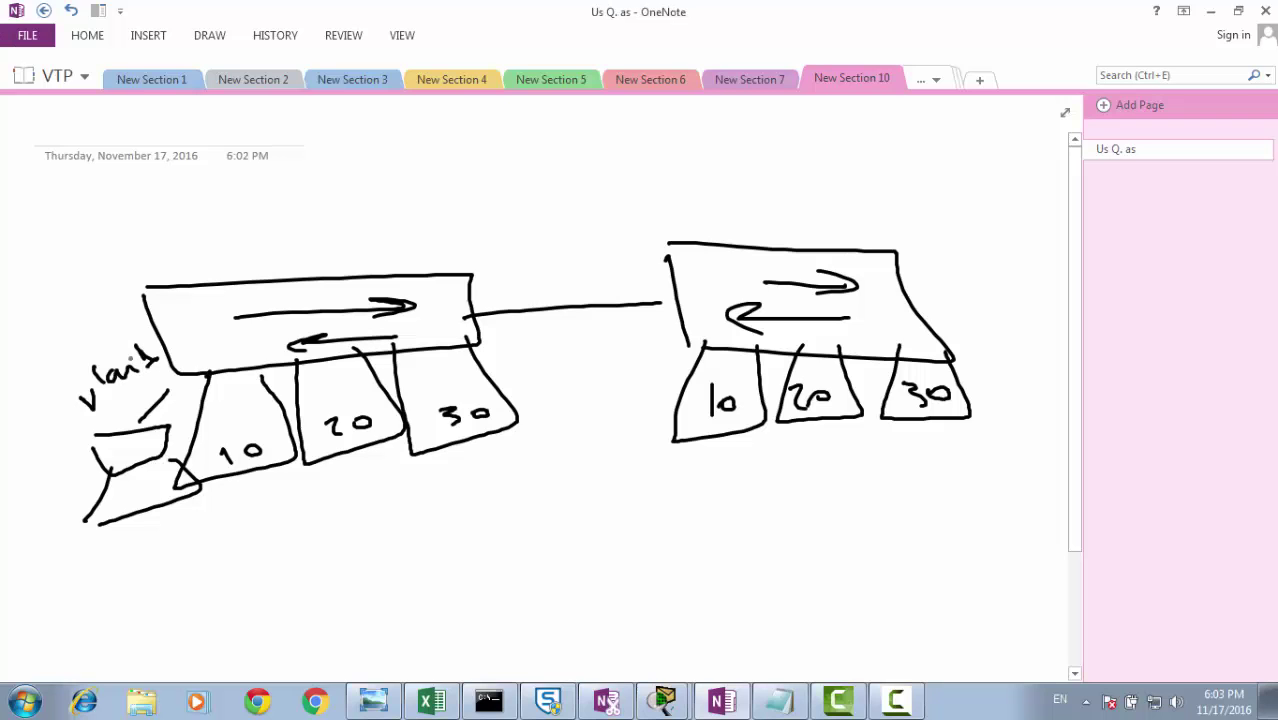
pyautogui.moveTo(35, 326)
pyautogui.mouseDown()
pyautogui.moveTo(94, 315)
pyautogui.moveTo(111, 282)
pyautogui.moveTo(190, 274)
pyautogui.mouseUp()
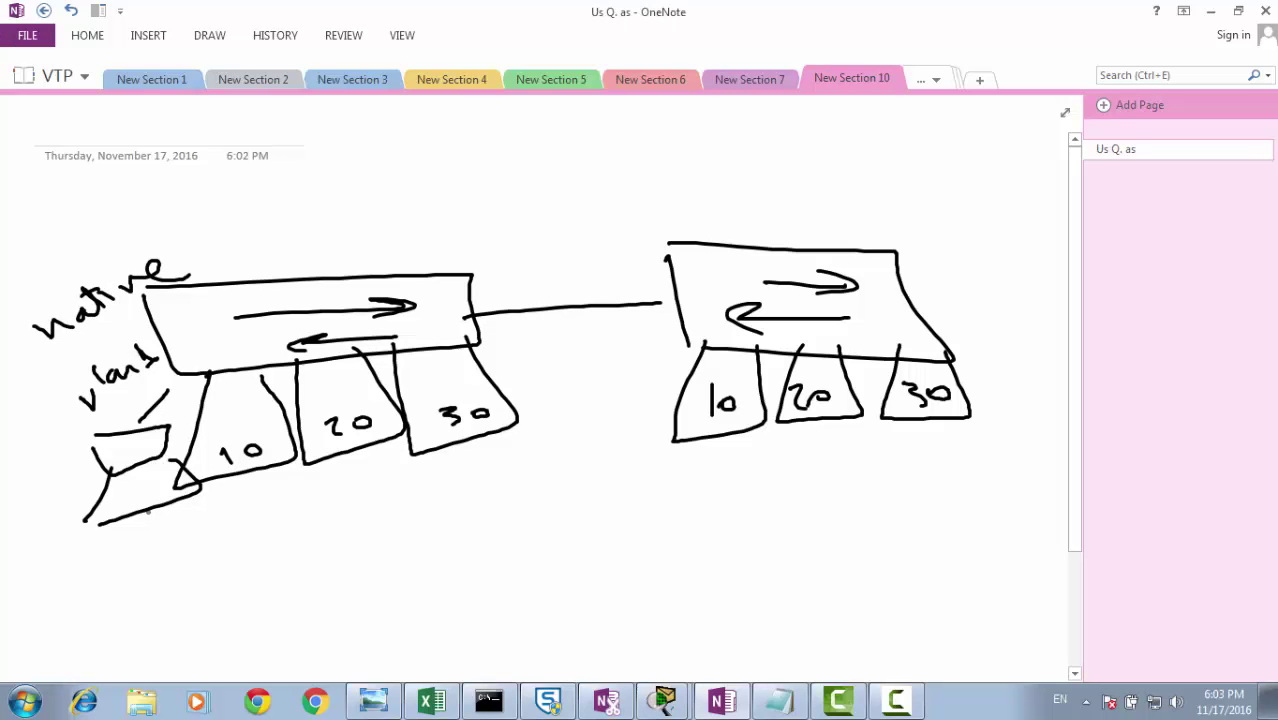
# Draw a line down from the laptop to a long frame box and add a field marked 10 inside it.
pyautogui.moveTo(151, 505)
pyautogui.mouseDown()
pyautogui.moveTo(153, 564)
pyautogui.moveTo(422, 556)
pyautogui.moveTo(150, 646)
pyautogui.moveTo(145, 583)
pyautogui.mouseUp()
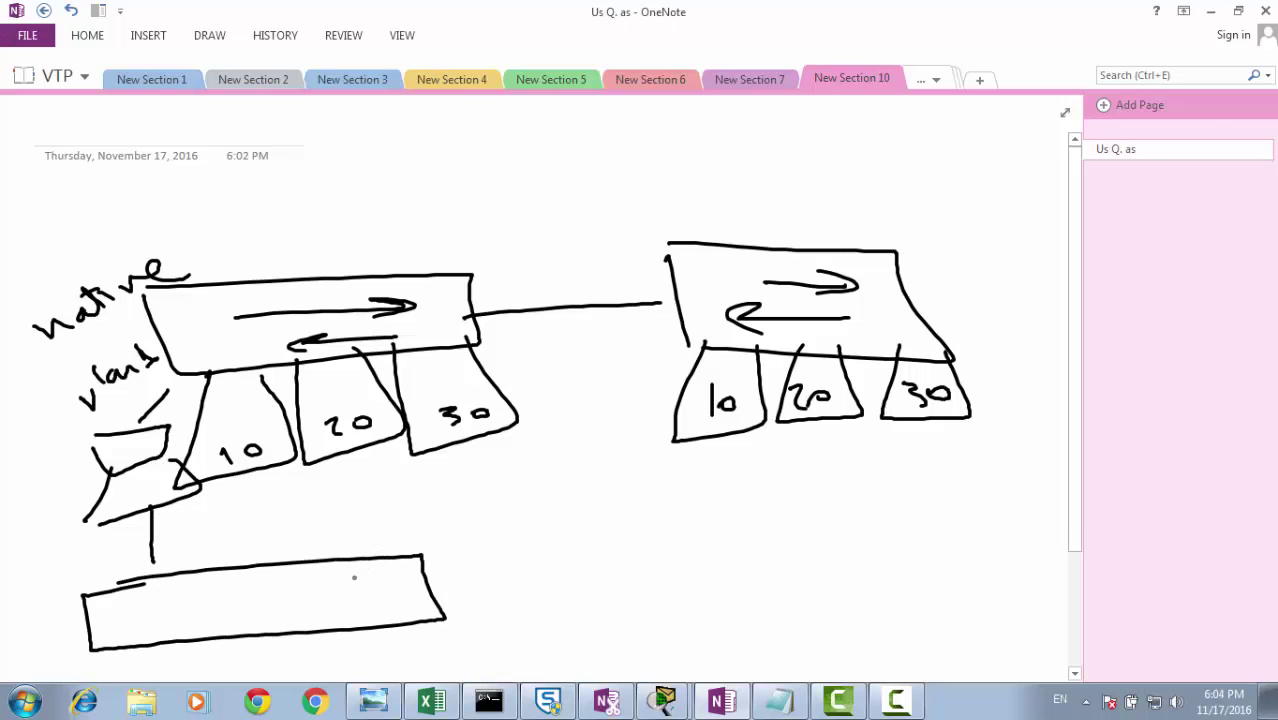
pyautogui.moveTo(265, 562); pyautogui.dragTo(278, 630)
pyautogui.moveTo(330, 555); pyautogui.dragTo(343, 618)
pyautogui.moveTo(285, 580)
pyautogui.mouseDown()
pyautogui.moveTo(287, 608)
pyautogui.moveTo(305, 588)
pyautogui.mouseUp()
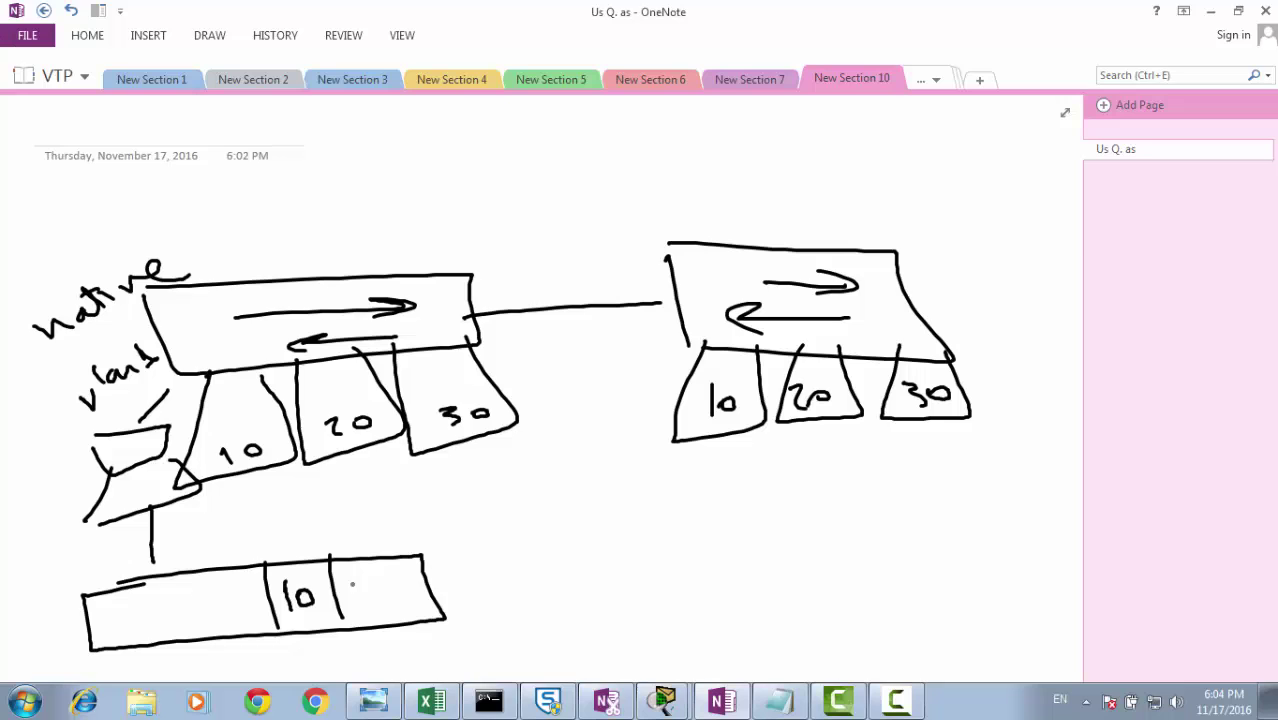
# Trace the frame's path from the laptop through the first switch to a box marked 10 above the link, underlining "native" on the way.
pyautogui.moveTo(128, 461)
pyautogui.mouseDown()
pyautogui.moveTo(121, 444)
pyautogui.moveTo(160, 374)
pyautogui.moveTo(310, 326)
pyautogui.moveTo(477, 299)
pyautogui.moveTo(466, 310)
pyautogui.mouseUp()
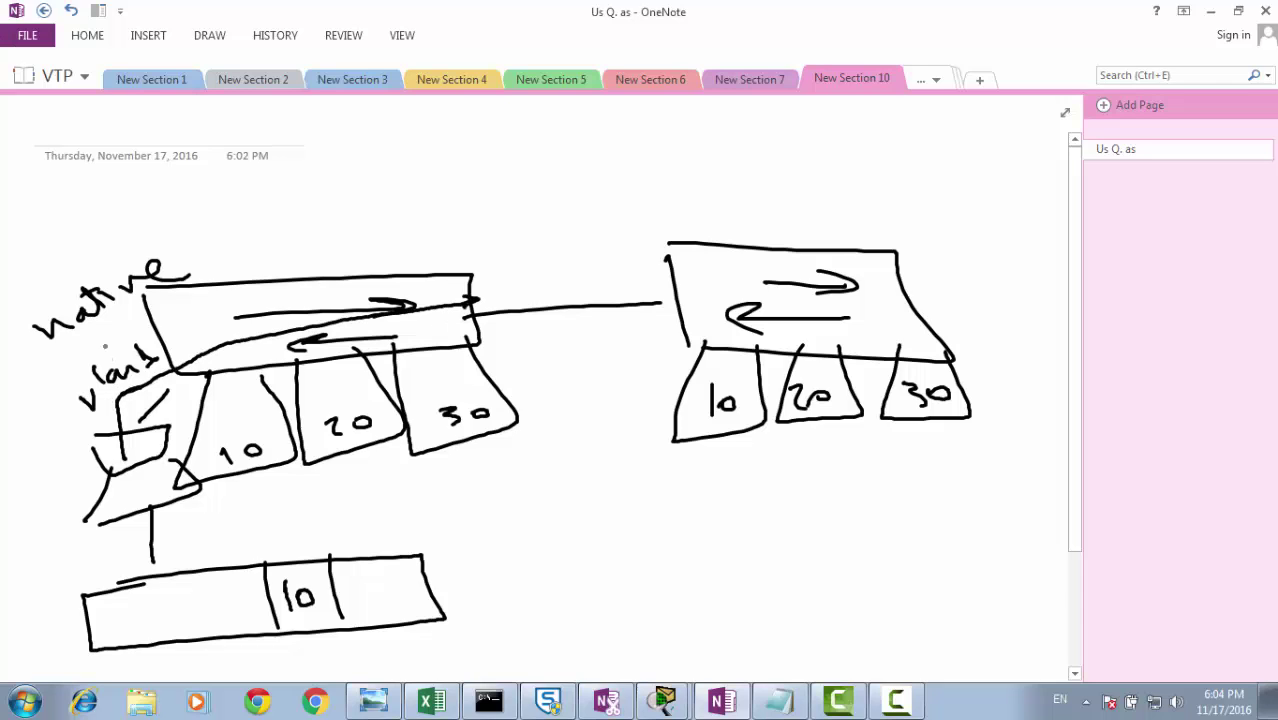
pyautogui.moveTo(138, 310); pyautogui.dragTo(85, 337)
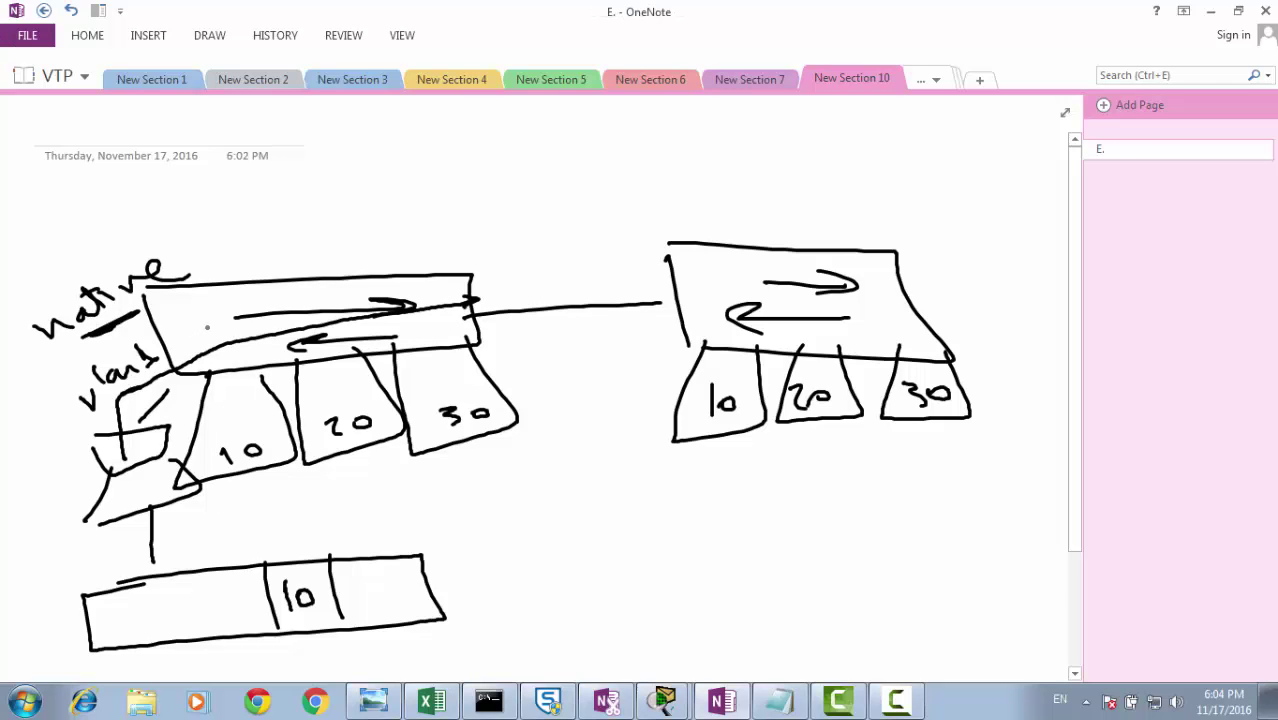
pyautogui.moveTo(510, 266)
pyautogui.mouseDown()
pyautogui.moveTo(650, 265)
pyautogui.moveTo(660, 285)
pyautogui.moveTo(514, 298)
pyautogui.moveTo(489, 268)
pyautogui.moveTo(575, 279)
pyautogui.mouseUp()
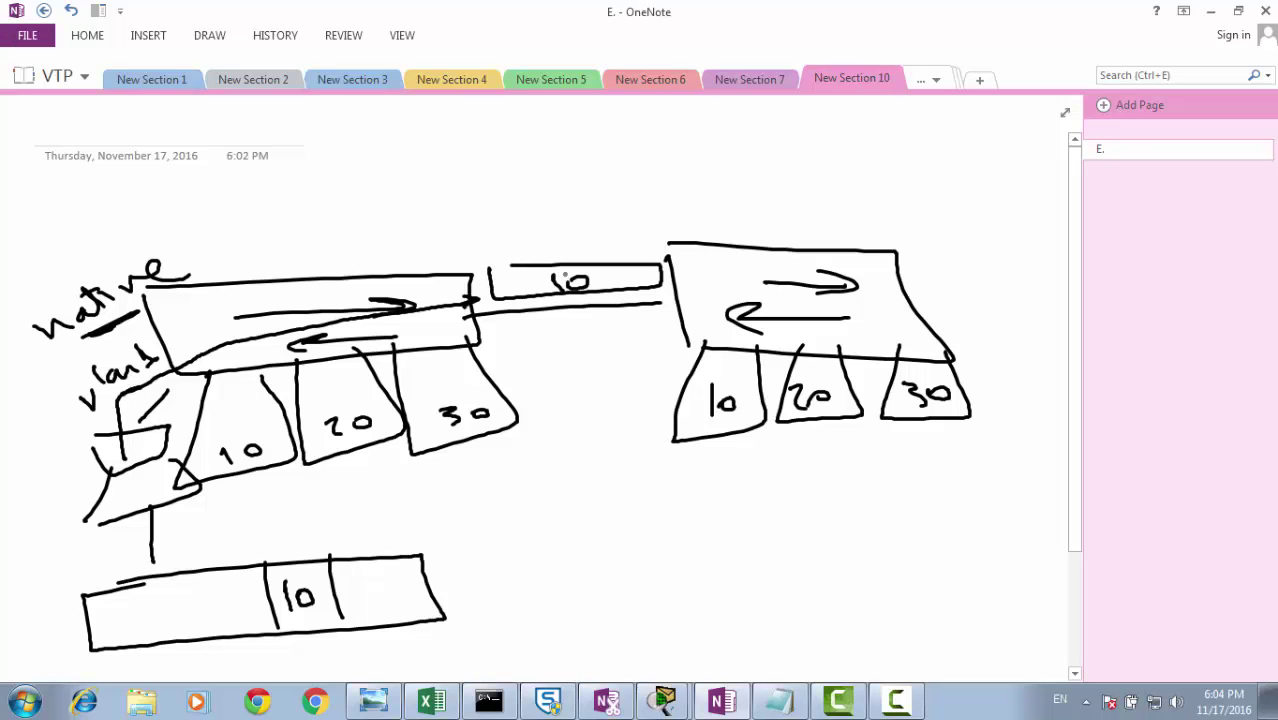